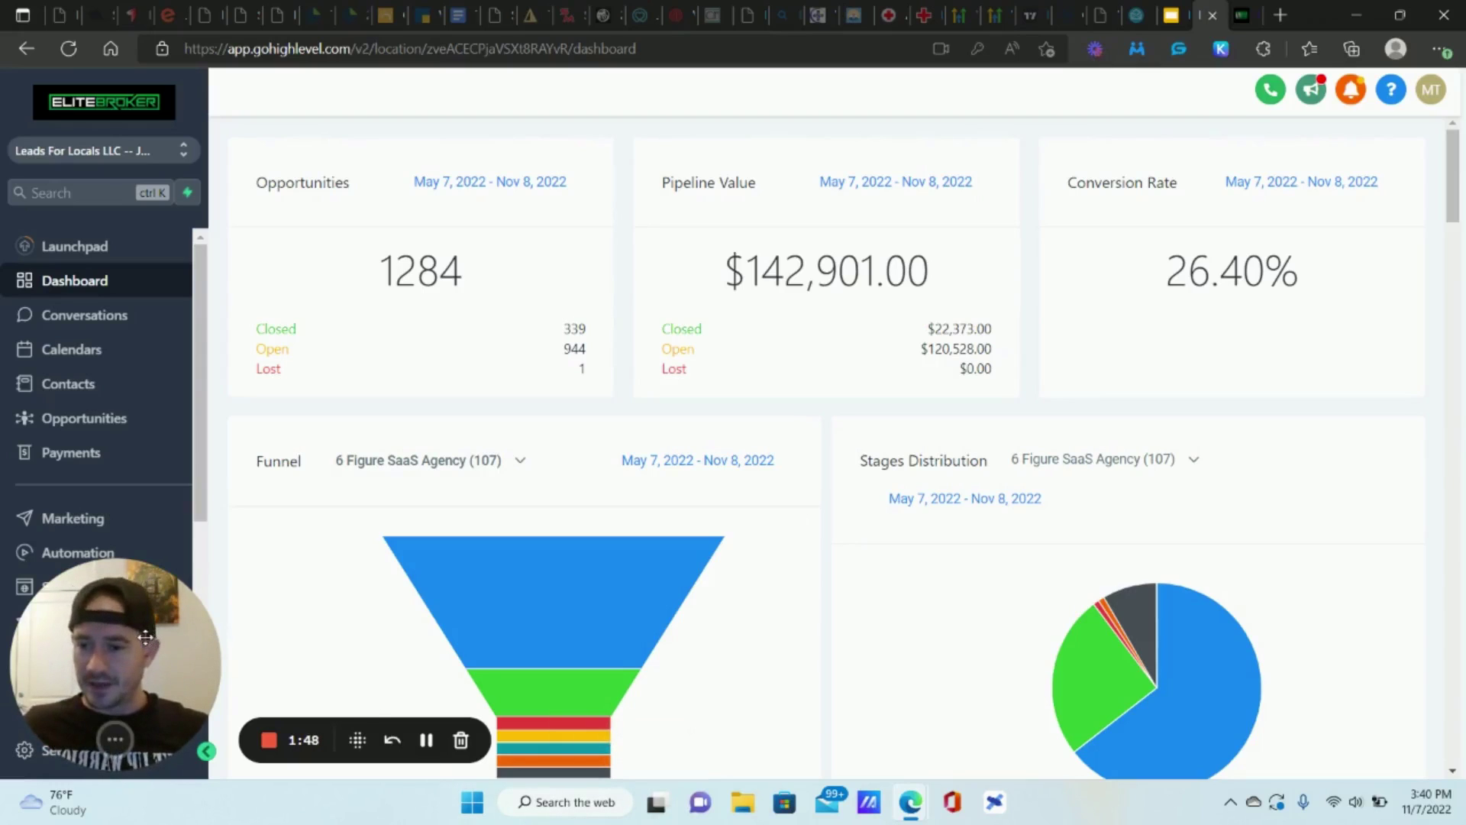
{"action": "left_click_drag", "start_coordinate": [188, 628], "coordinate": [403, 597]}
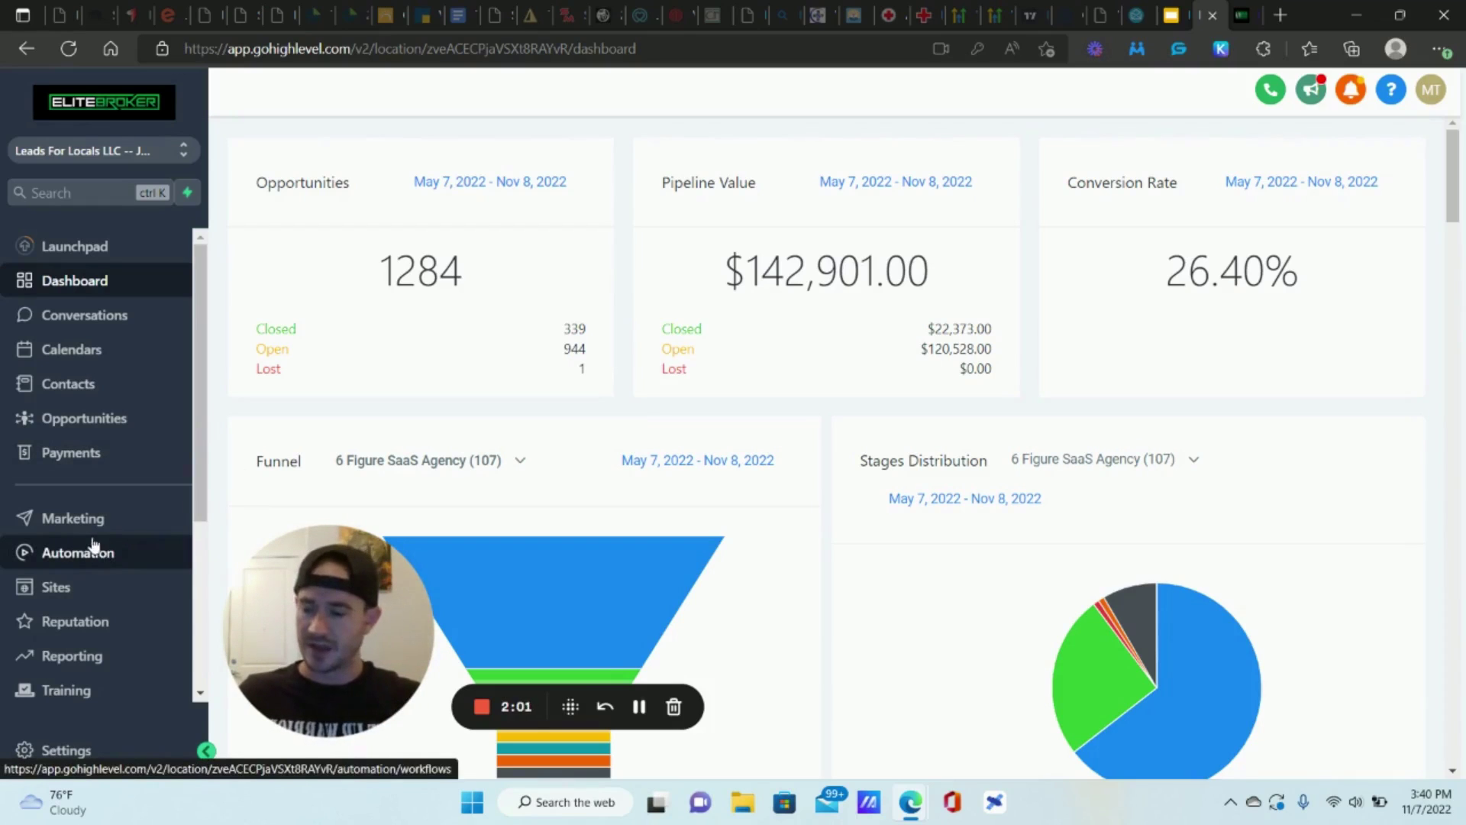
Step: Open the product list in the Payments area and review the existing products
{"action": "left_click", "coordinate": [70, 453]}
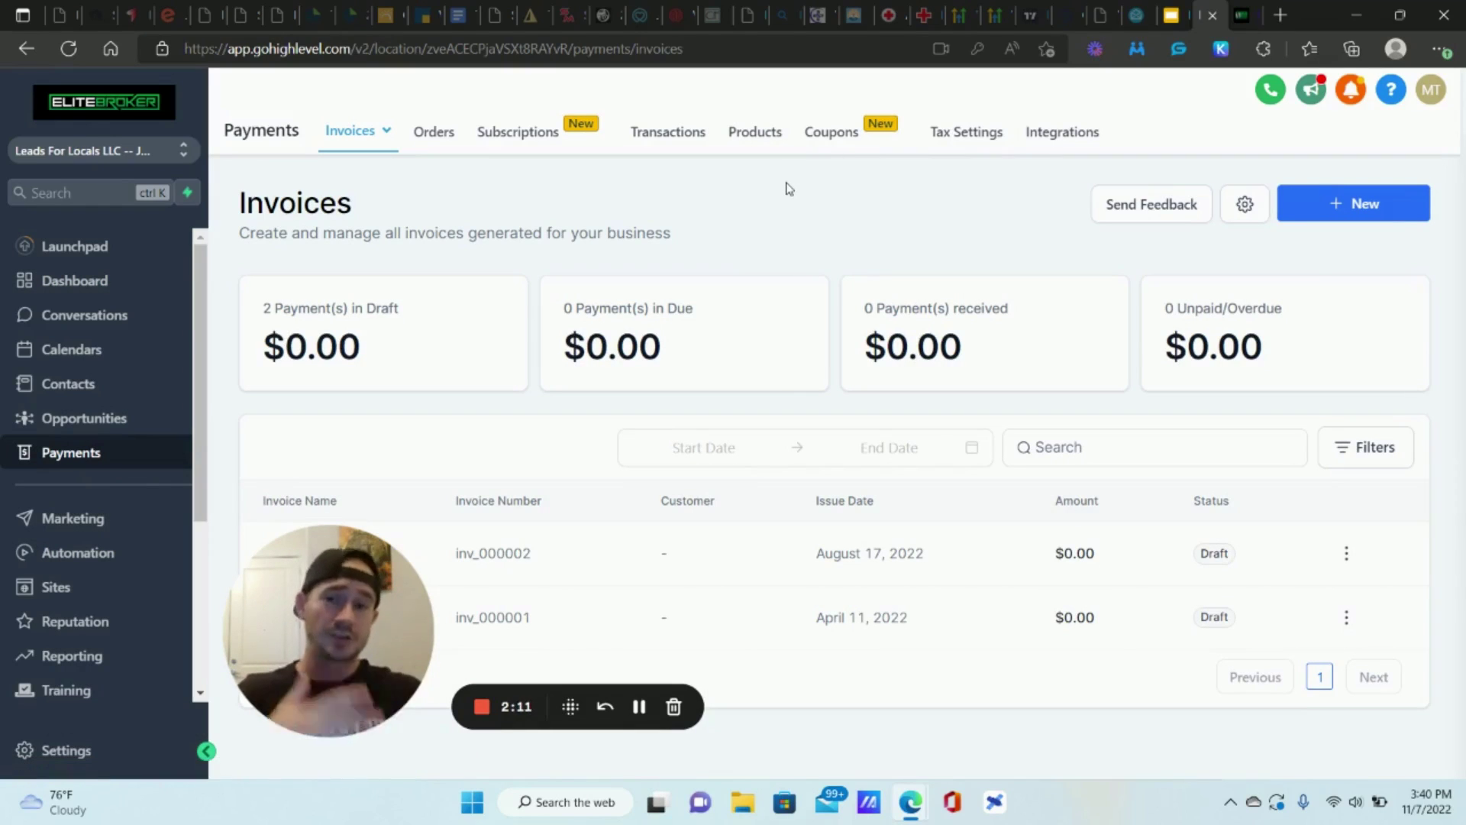
{"action": "left_click", "coordinate": [756, 136]}
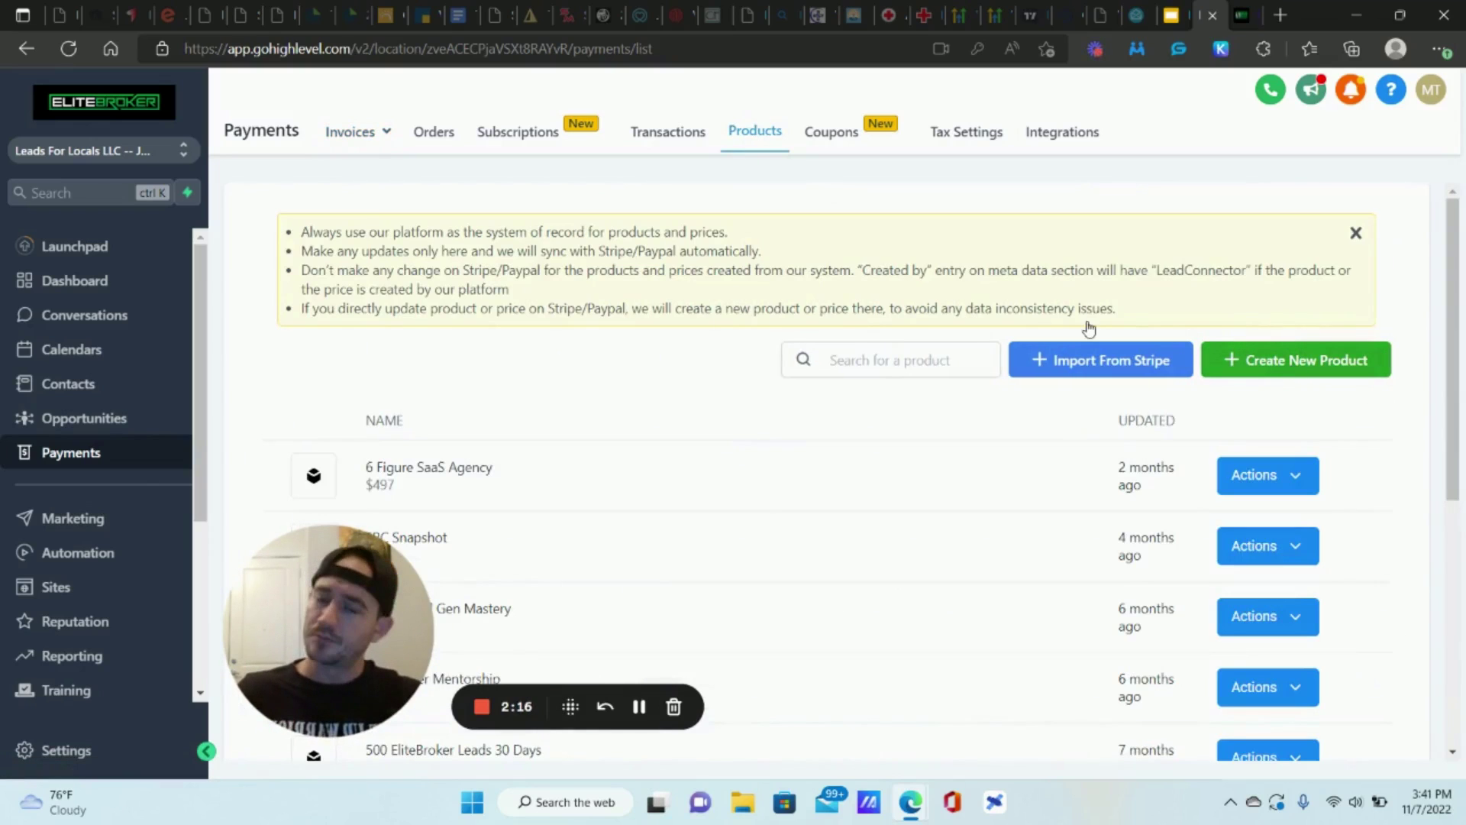
{"action": "scroll", "coordinate": [455, 353], "scroll_direction": "down", "scroll_amount": 3}
{"action": "scroll", "coordinate": [455, 353], "scroll_direction": "up", "scroll_amount": 2}
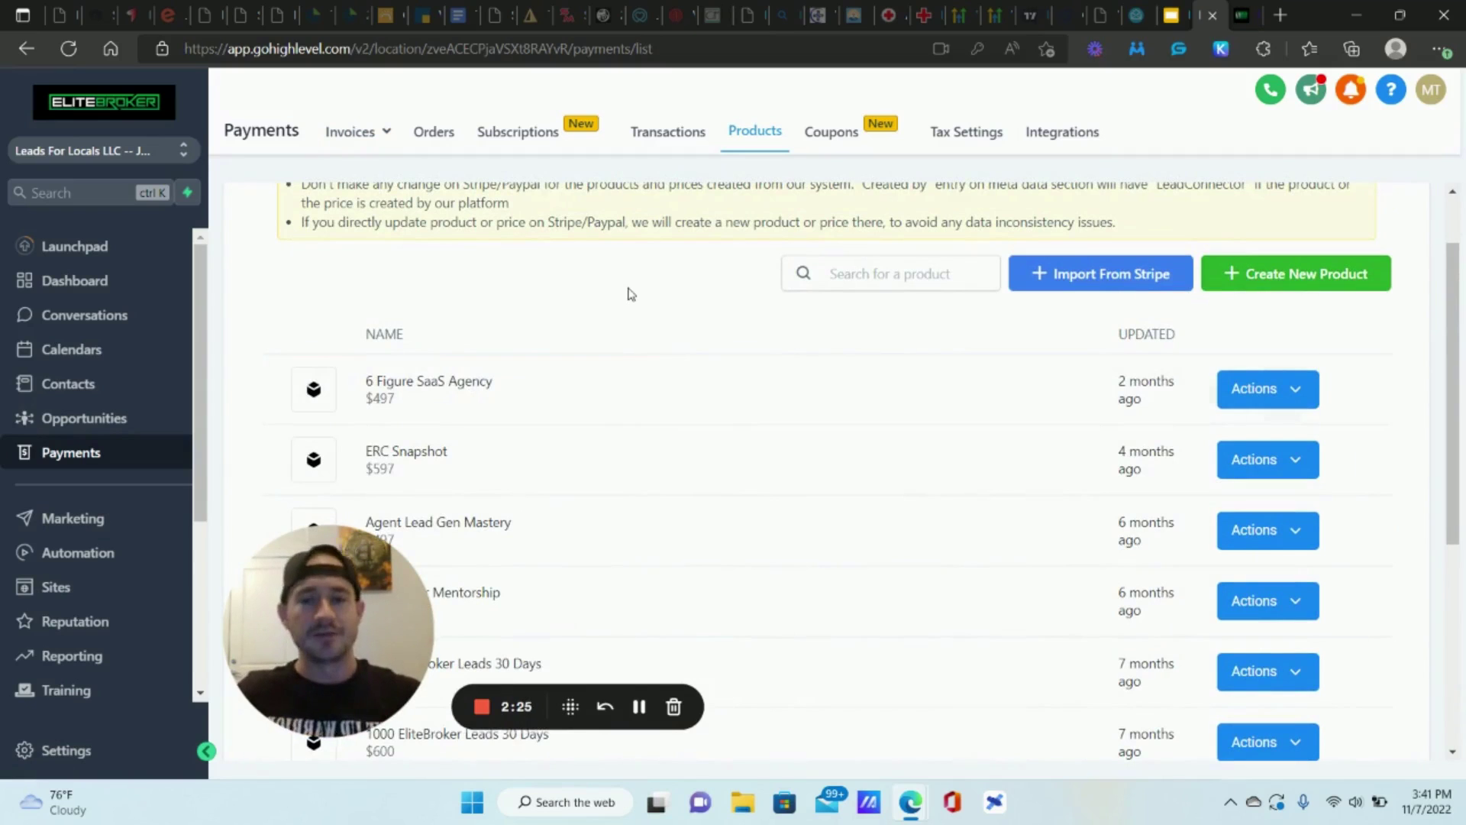
{"action": "scroll", "coordinate": [642, 295], "scroll_direction": "up", "scroll_amount": 1}
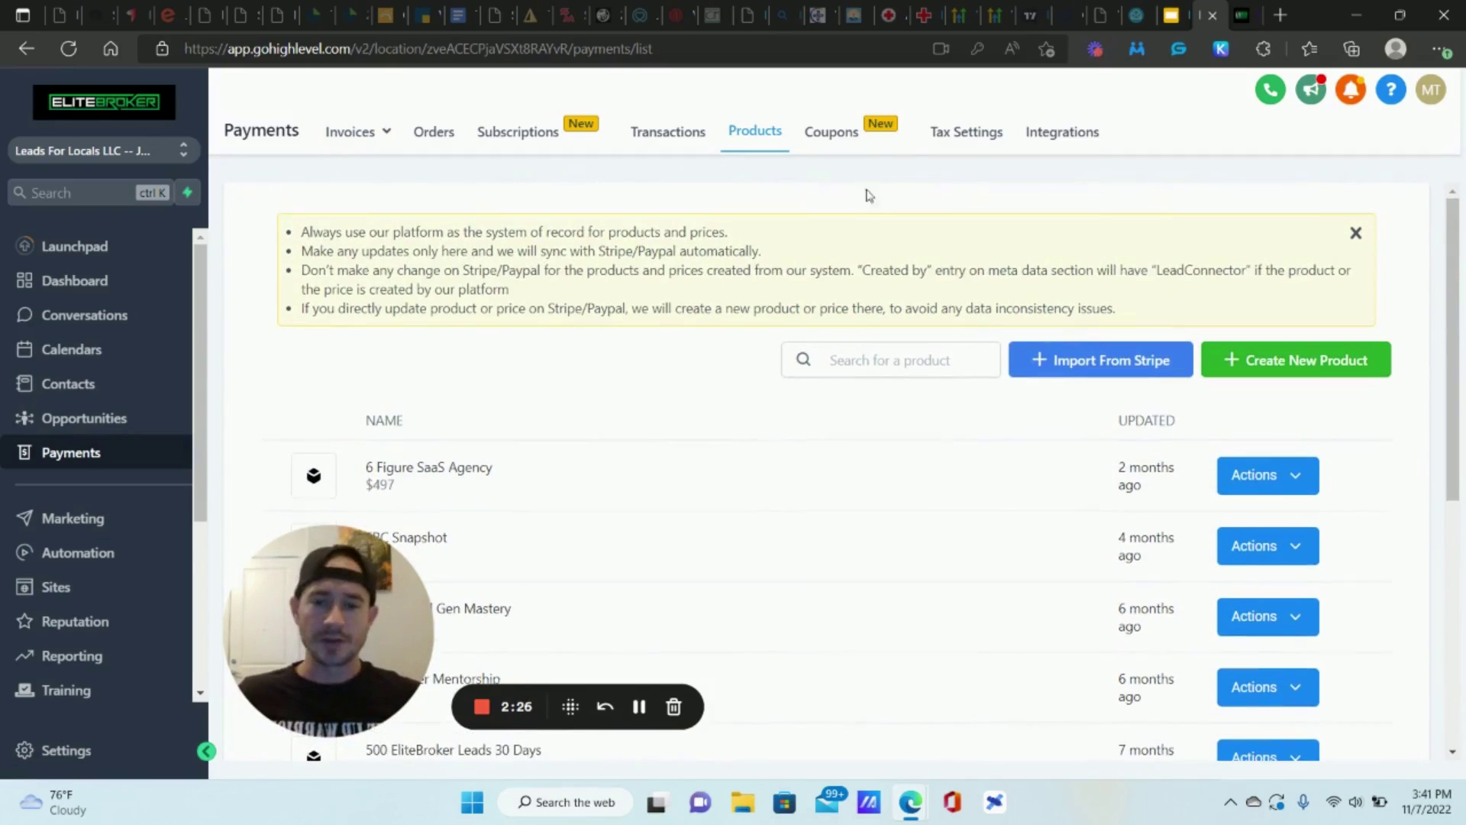
Step: Start a new payment coupon with the name Test1234 and the coupon code Test1234
{"action": "left_click", "coordinate": [848, 142]}
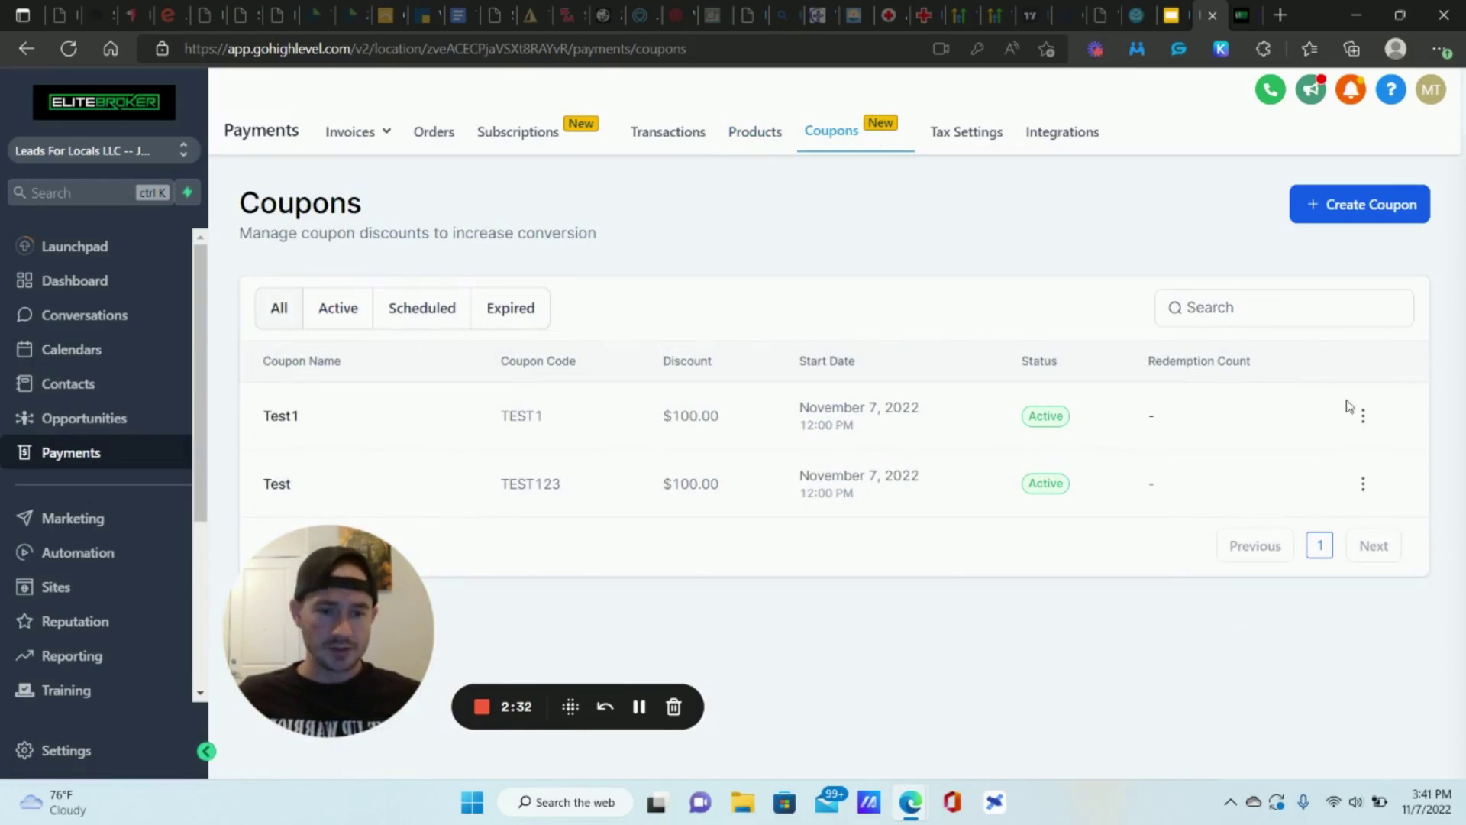
{"action": "left_click", "coordinate": [1344, 205]}
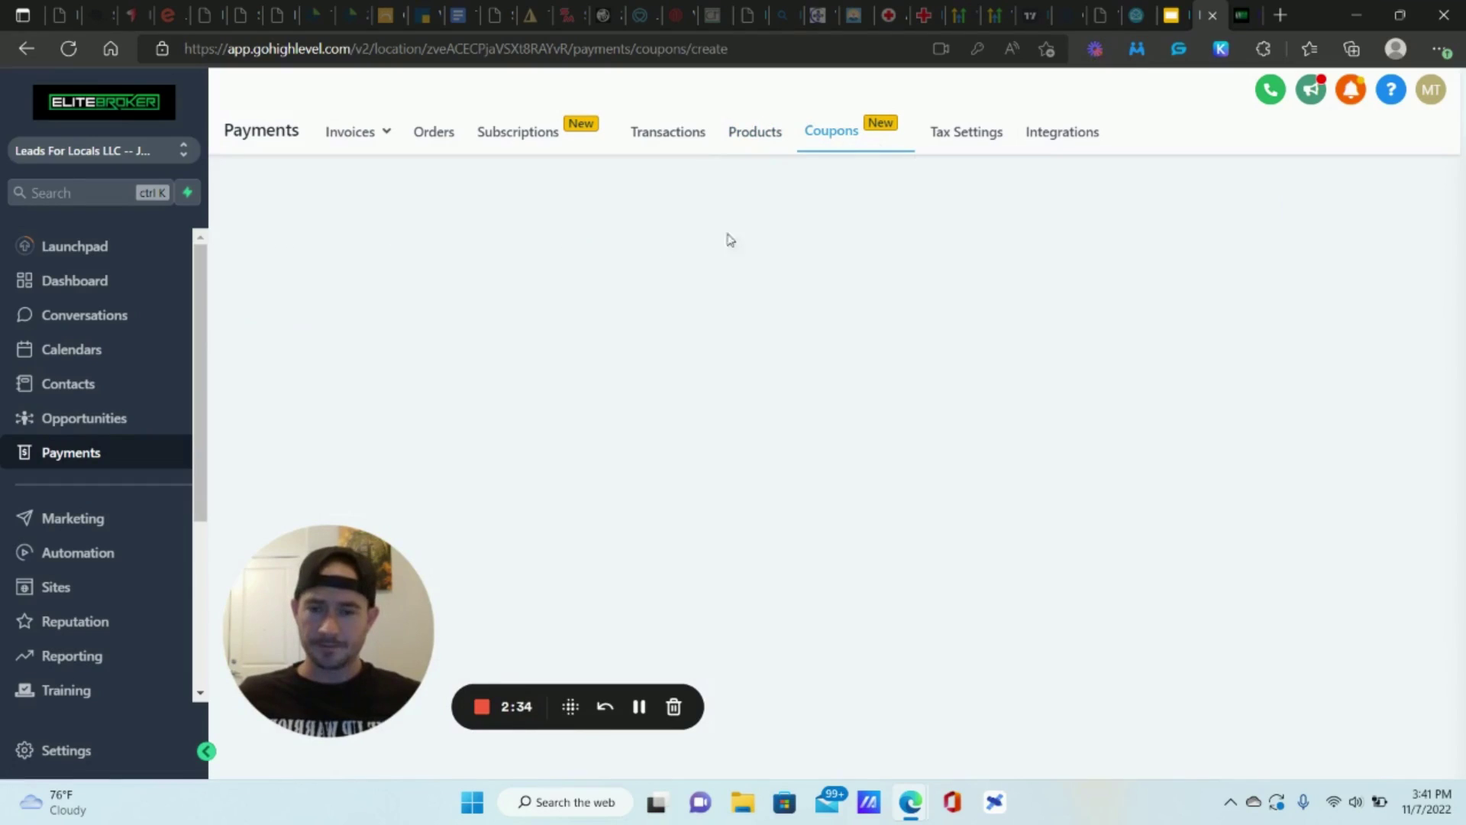
{"action": "left_click", "coordinate": [917, 244]}
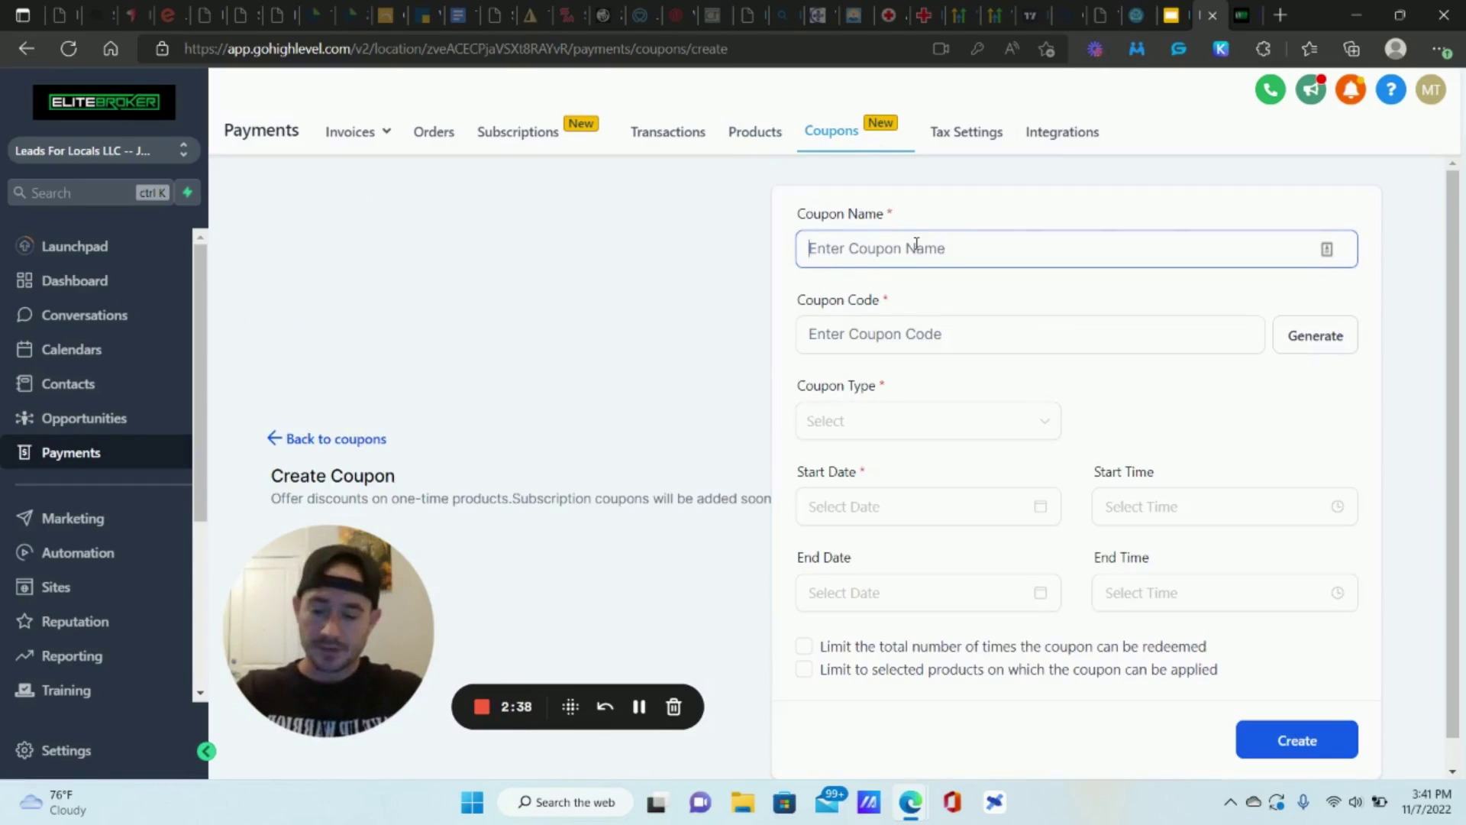
{"action": "type", "text": "Test1234"}
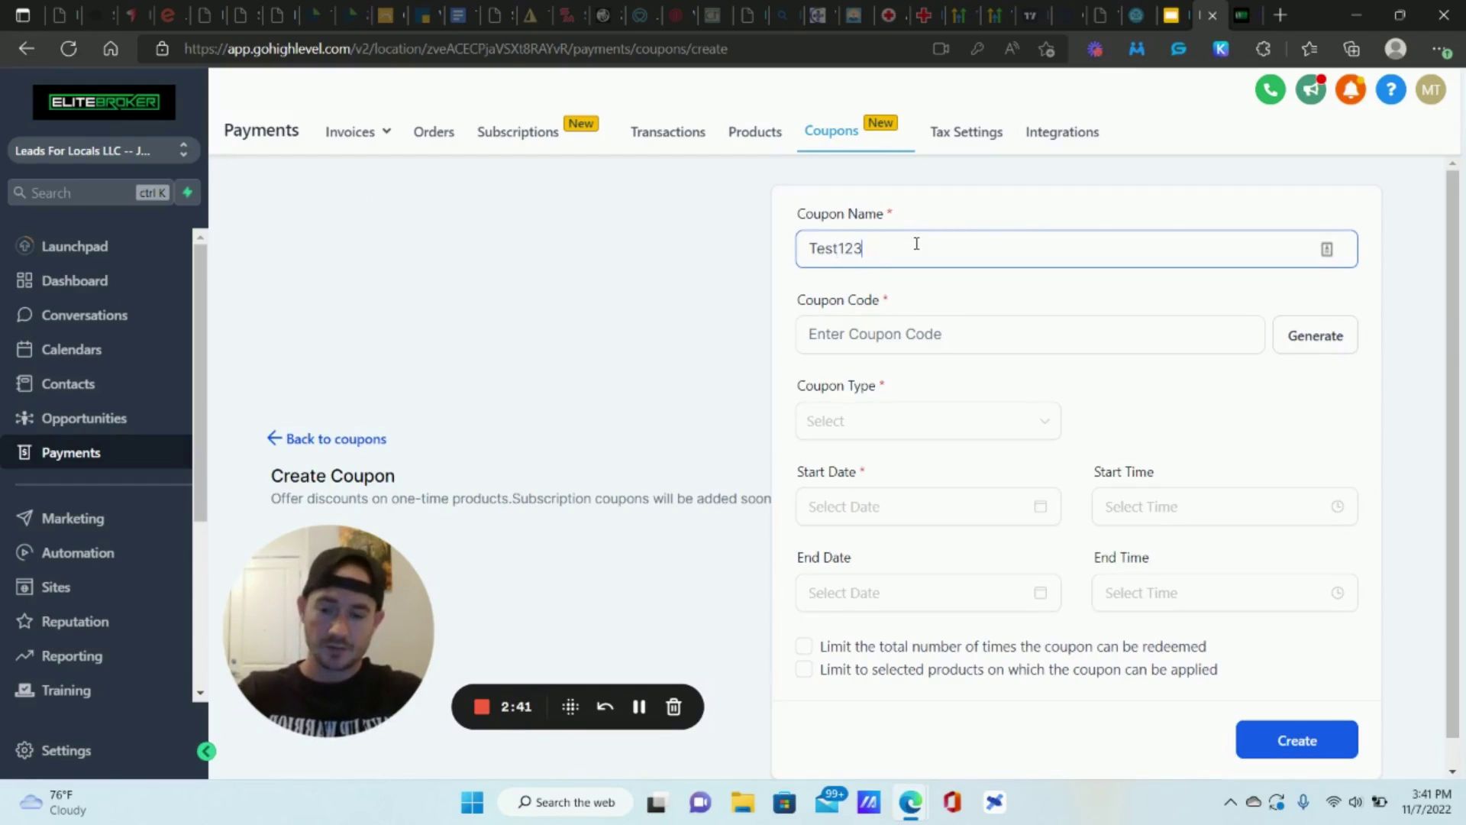
{"action": "left_click", "coordinate": [909, 330]}
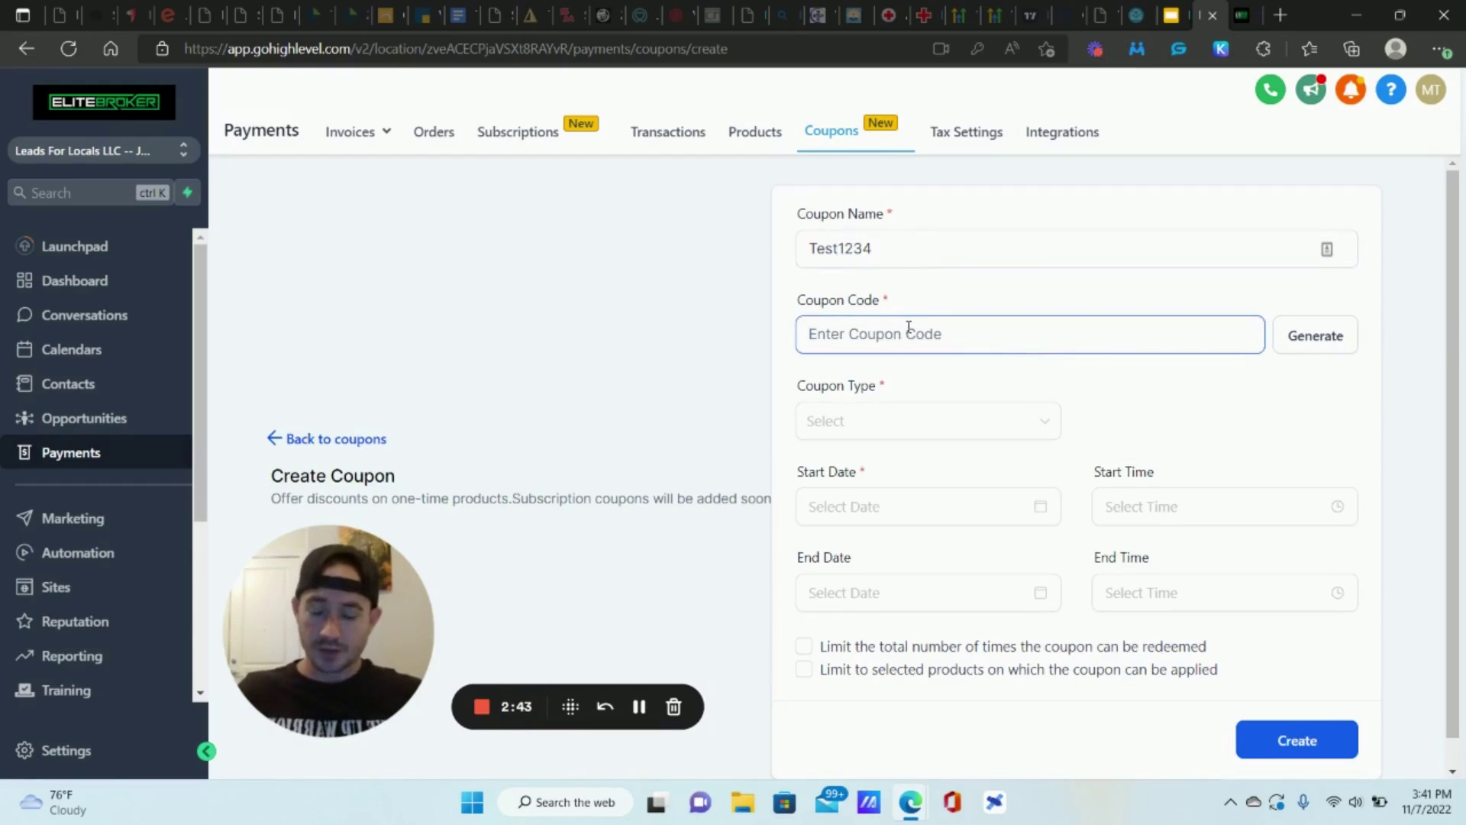
{"action": "type", "text": "Test1234"}
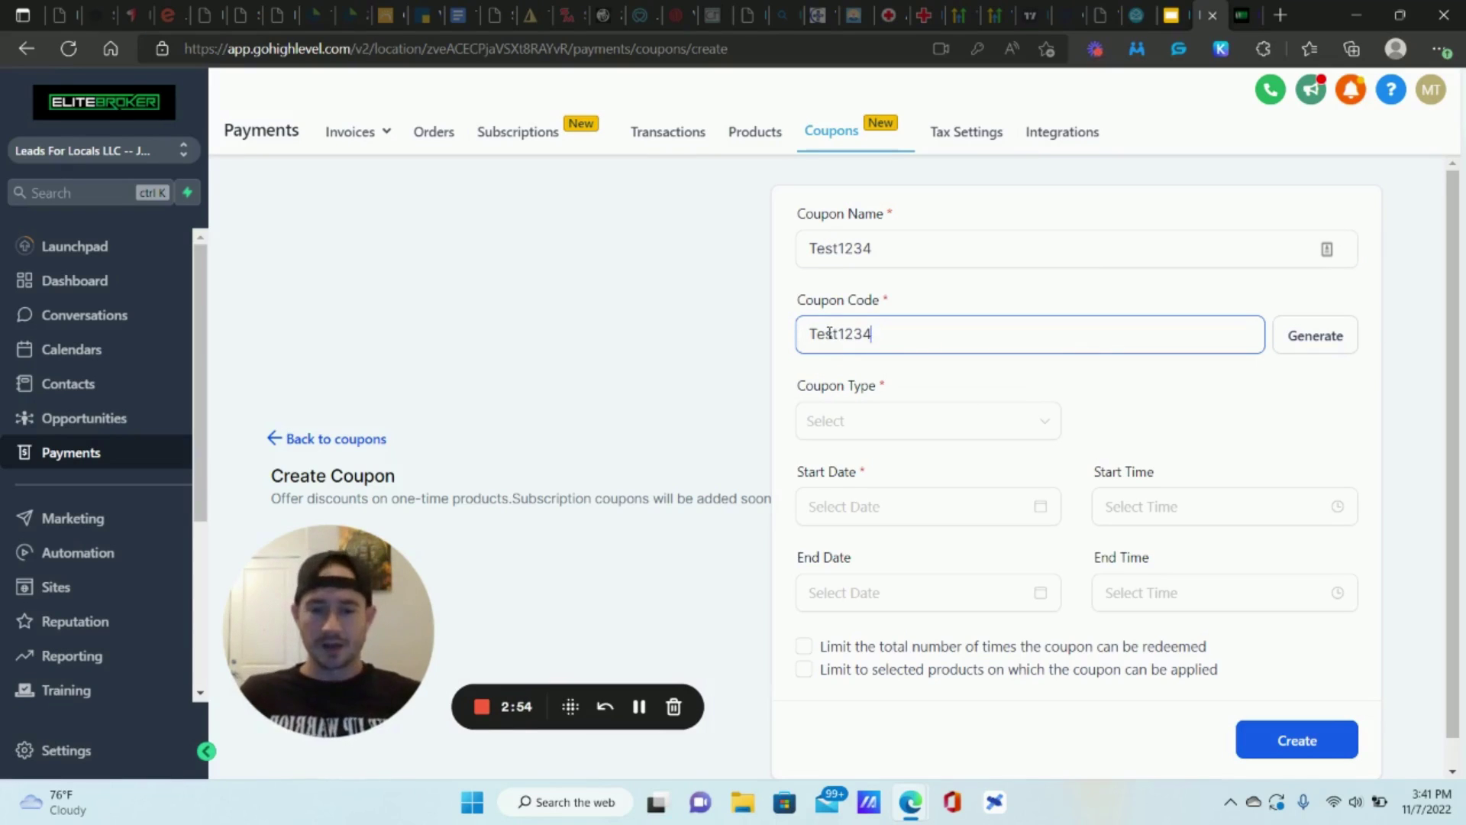
Step: Make it a Fixed Coupon with a $50 discount and a start date of November 7, 2022
{"action": "left_click", "coordinate": [860, 422]}
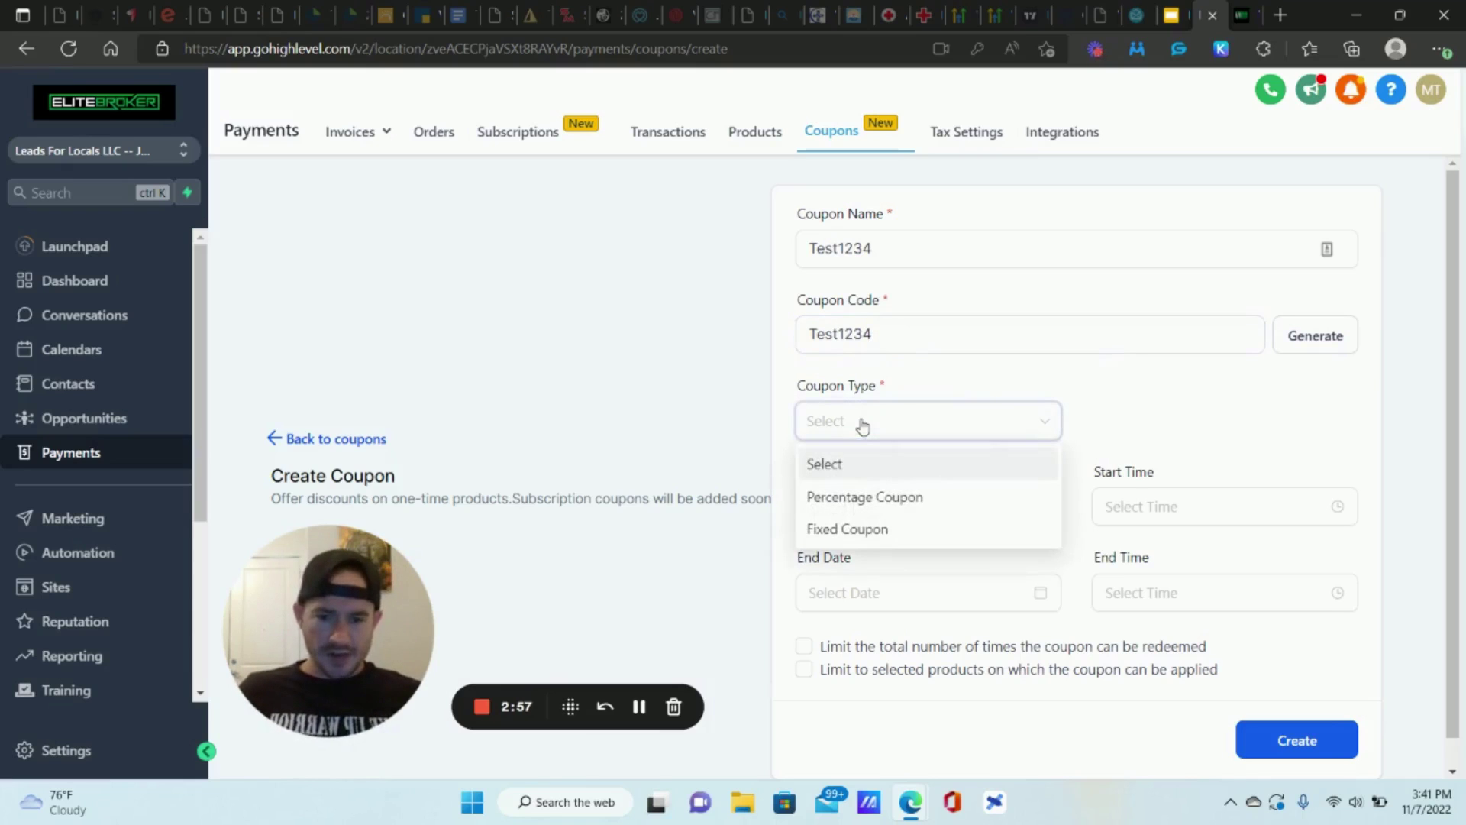
{"action": "left_click", "coordinate": [847, 527]}
{"action": "left_click", "coordinate": [1160, 424]}
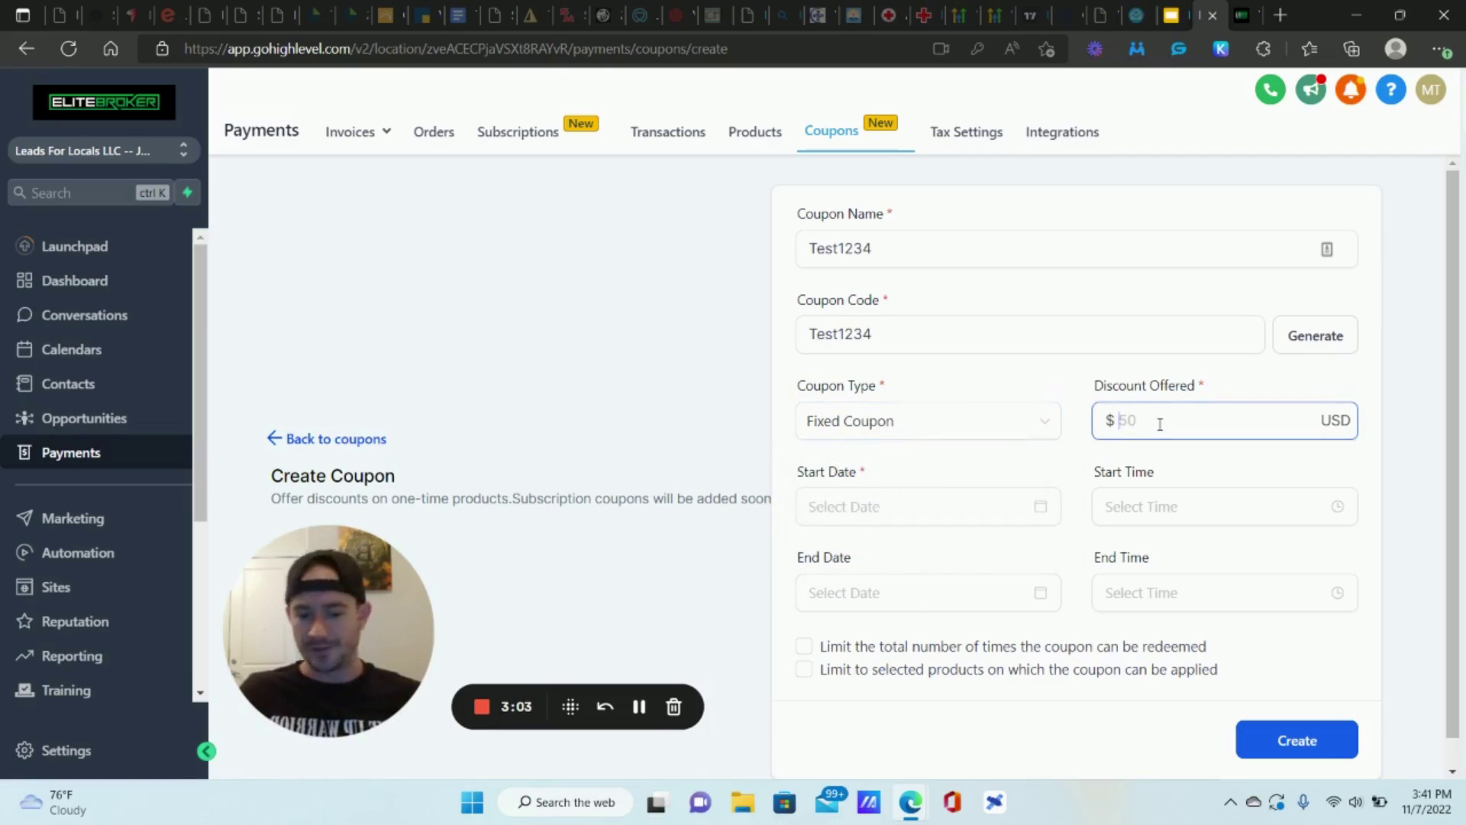
{"action": "type", "text": "50"}
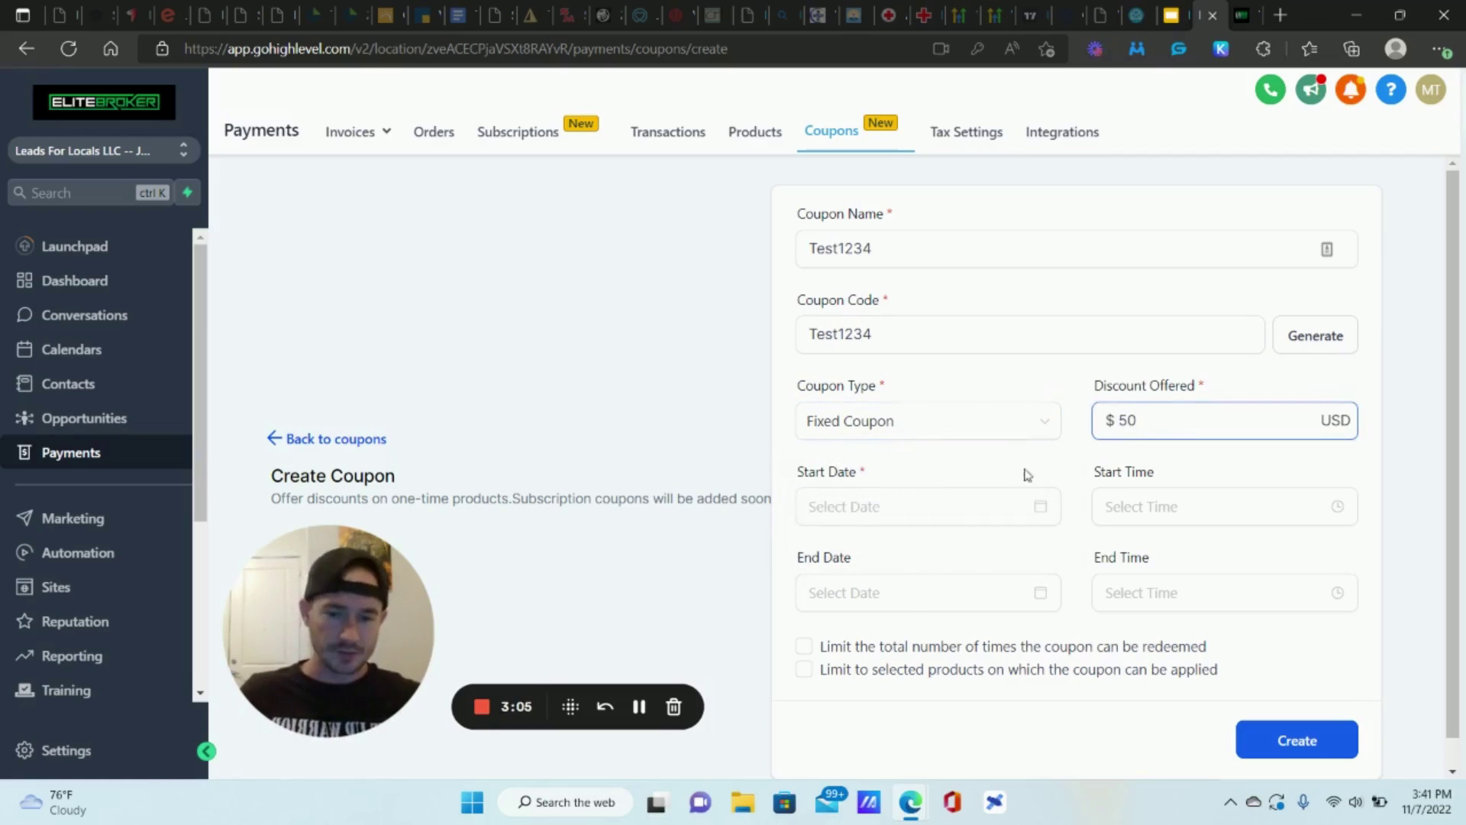
{"action": "left_click", "coordinate": [861, 508]}
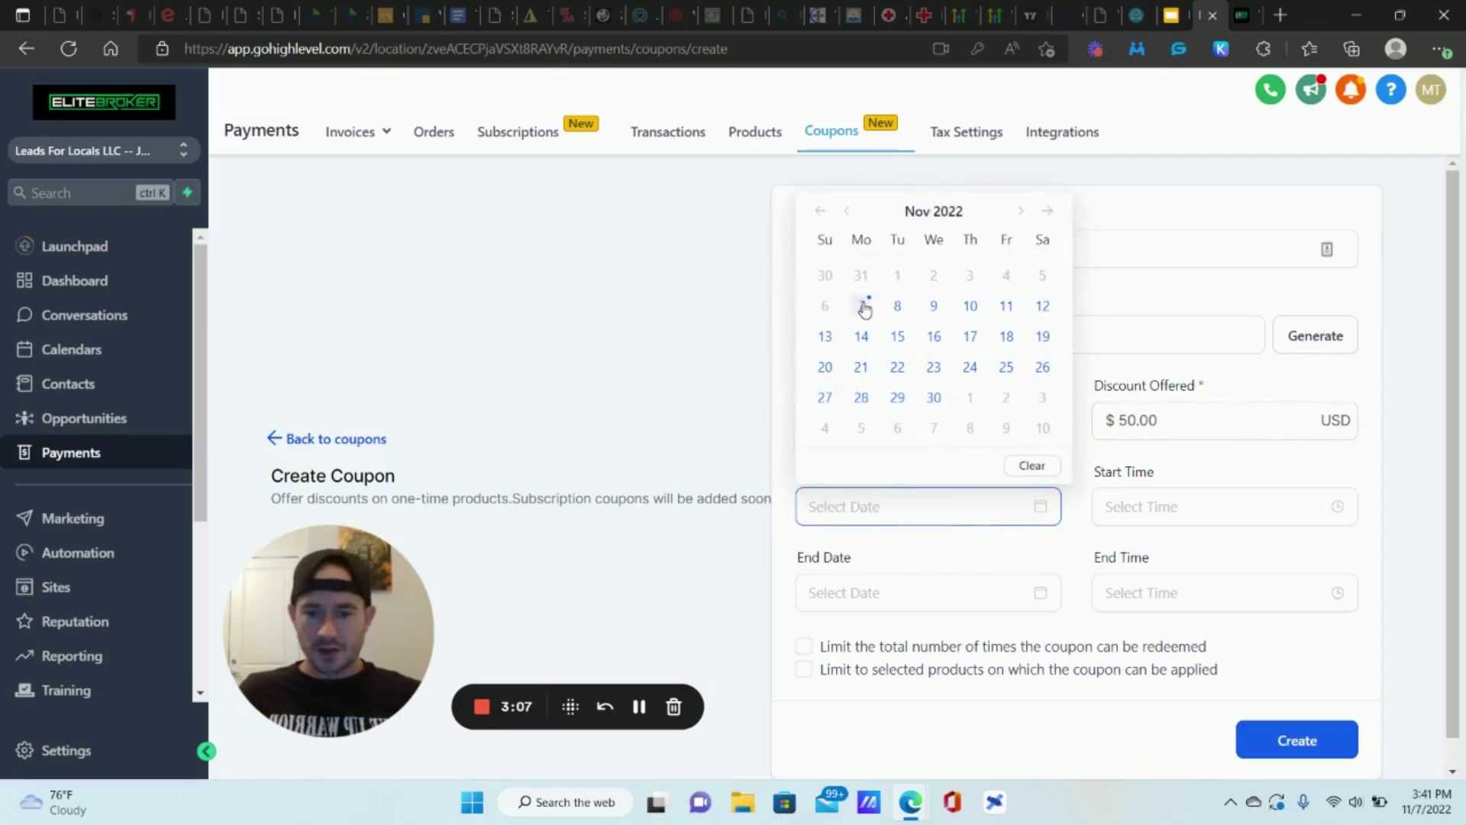
{"action": "left_click", "coordinate": [862, 305]}
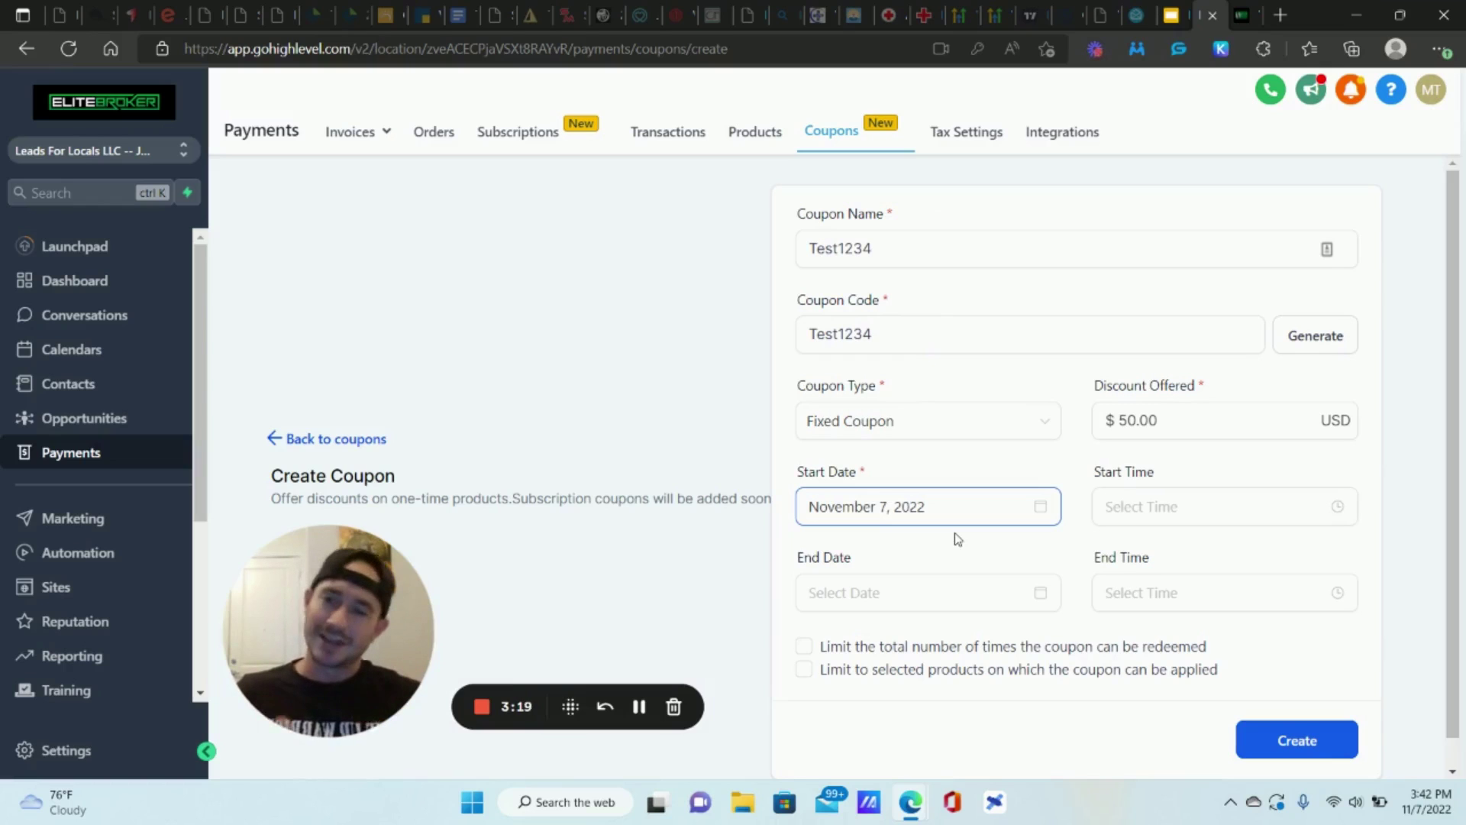
Step: Limit the total number of times the coupon can be redeemed to 1
{"action": "scroll", "coordinate": [1153, 510], "scroll_direction": "down", "scroll_amount": 2}
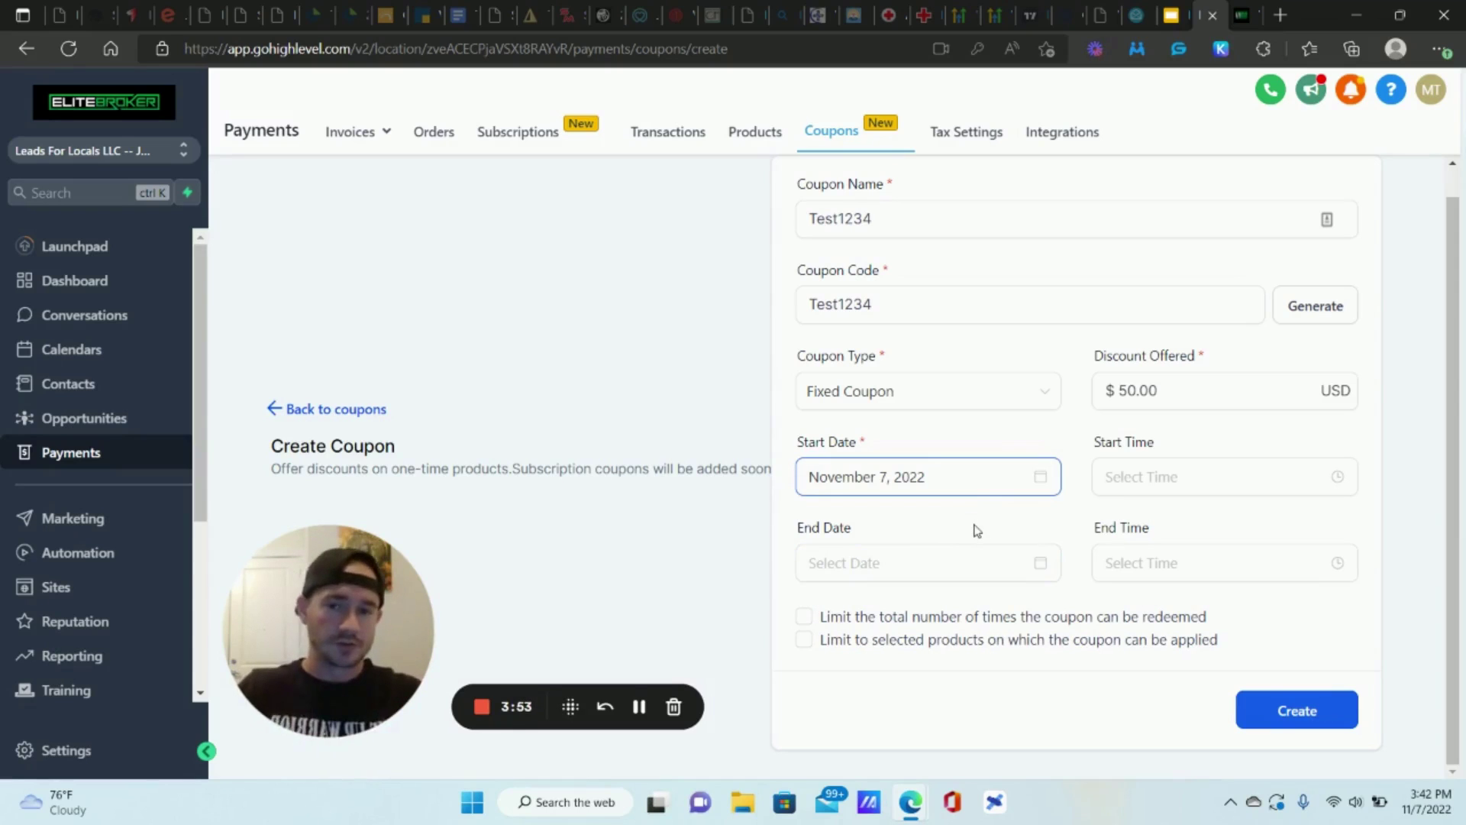
{"action": "left_click", "coordinate": [804, 618]}
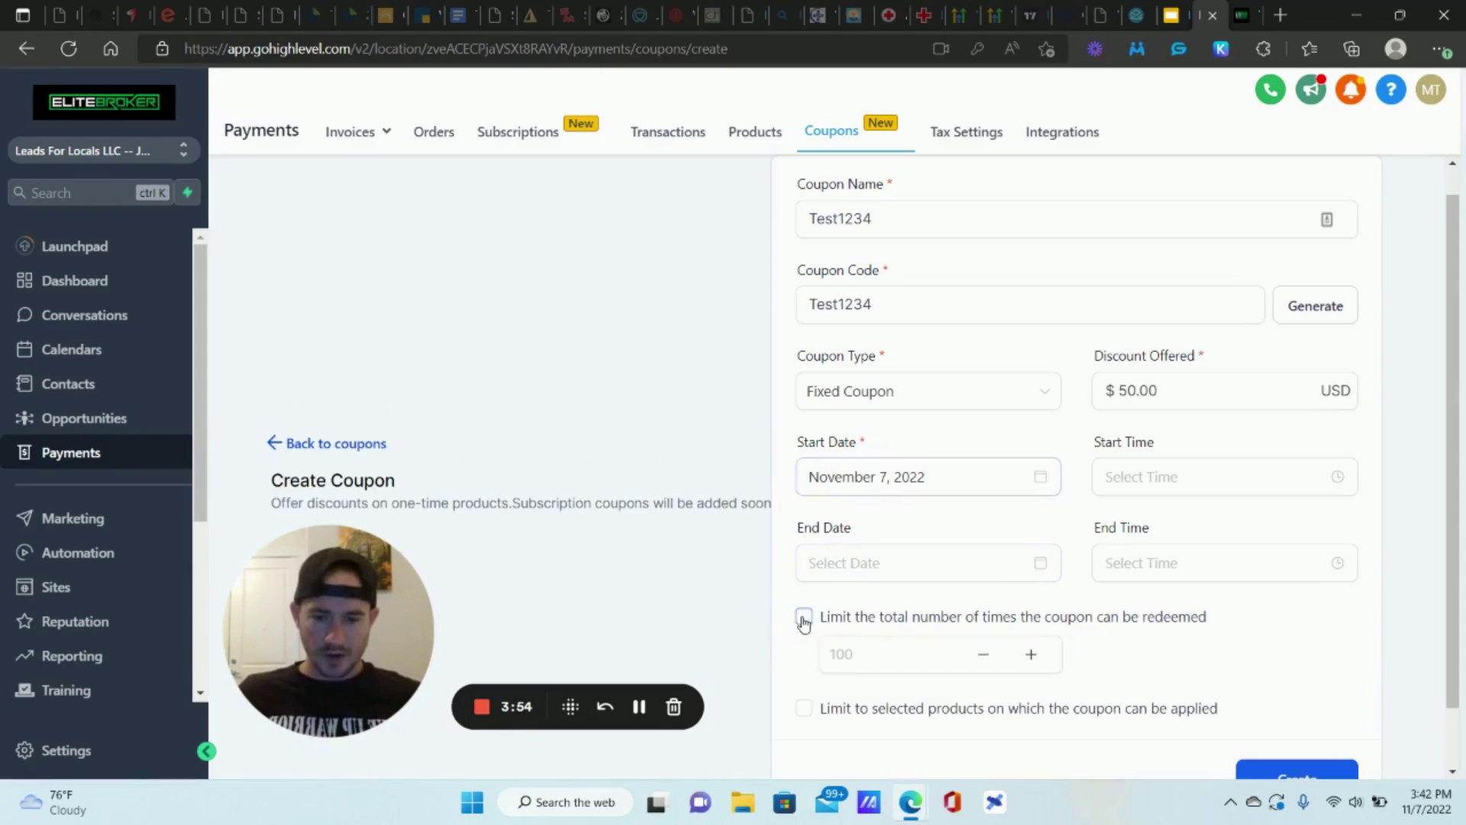
{"action": "left_click", "coordinate": [972, 657]}
{"action": "type", "text": "1"}
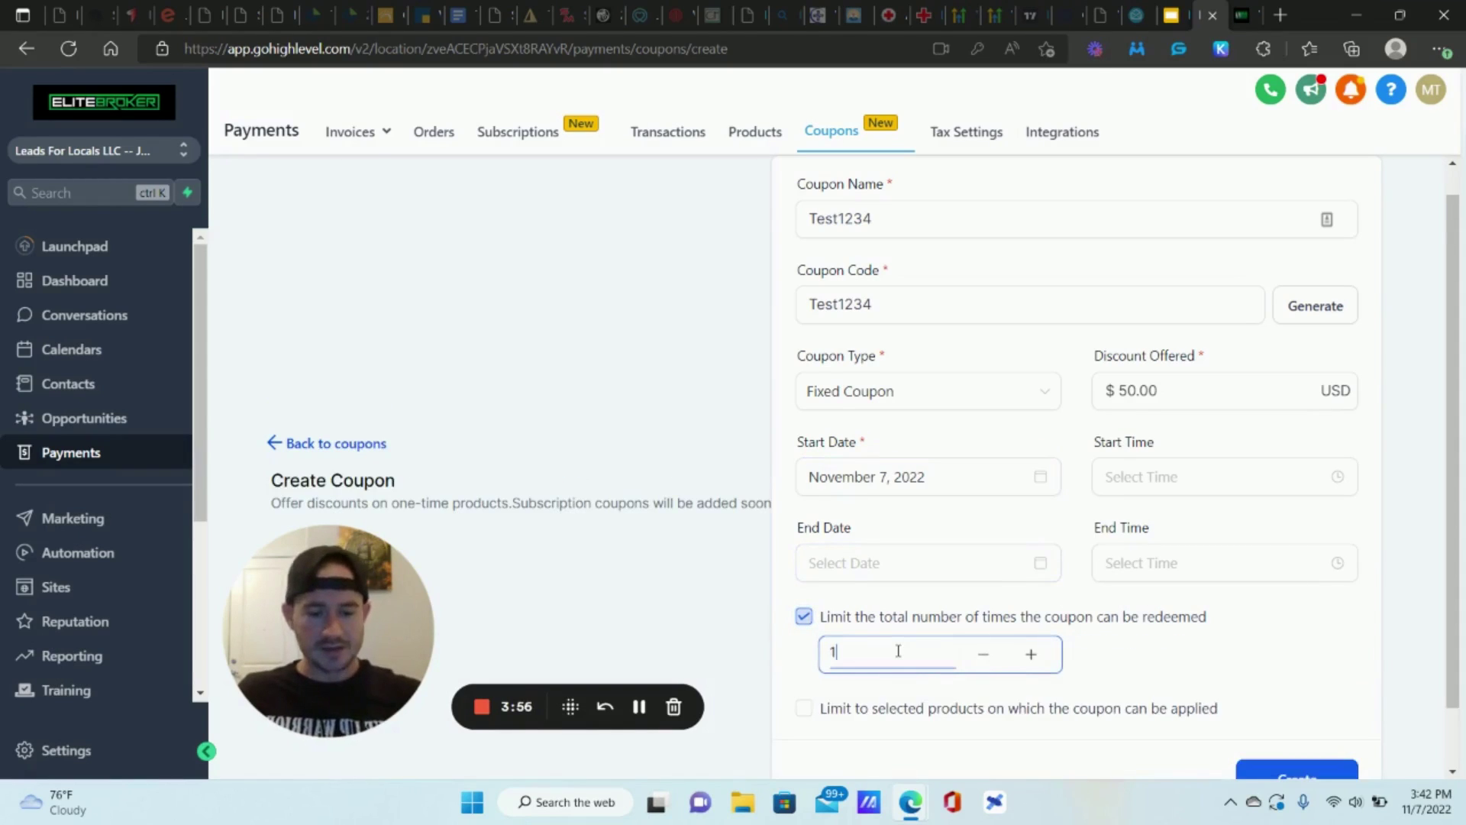
Step: Restrict the coupon to the 6 Figure SaaS Agency product and create it
{"action": "scroll", "coordinate": [840, 647], "scroll_direction": "down", "scroll_amount": 2}
{"action": "left_click", "coordinate": [803, 641]}
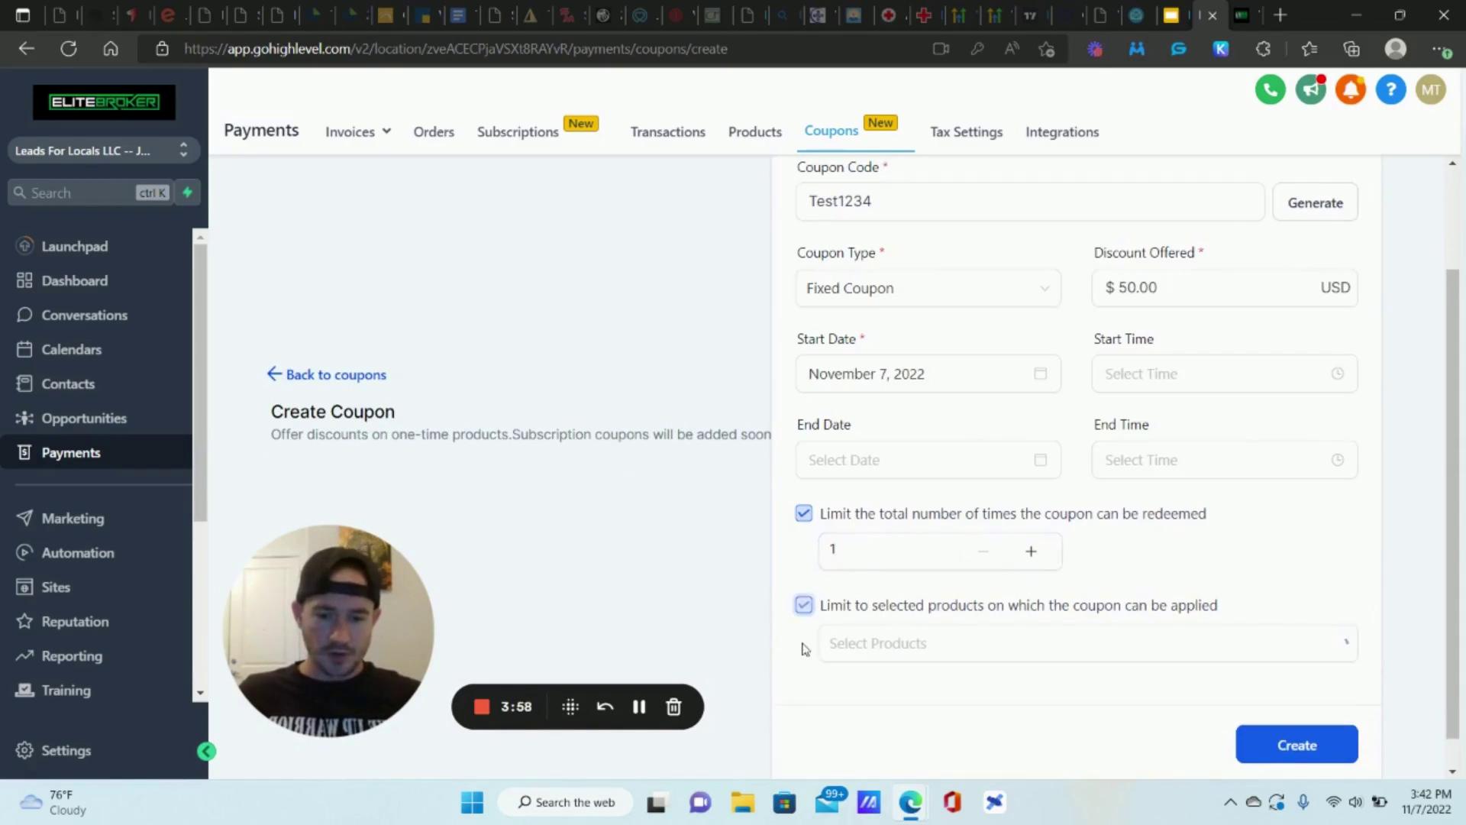
{"action": "left_click", "coordinate": [920, 647]}
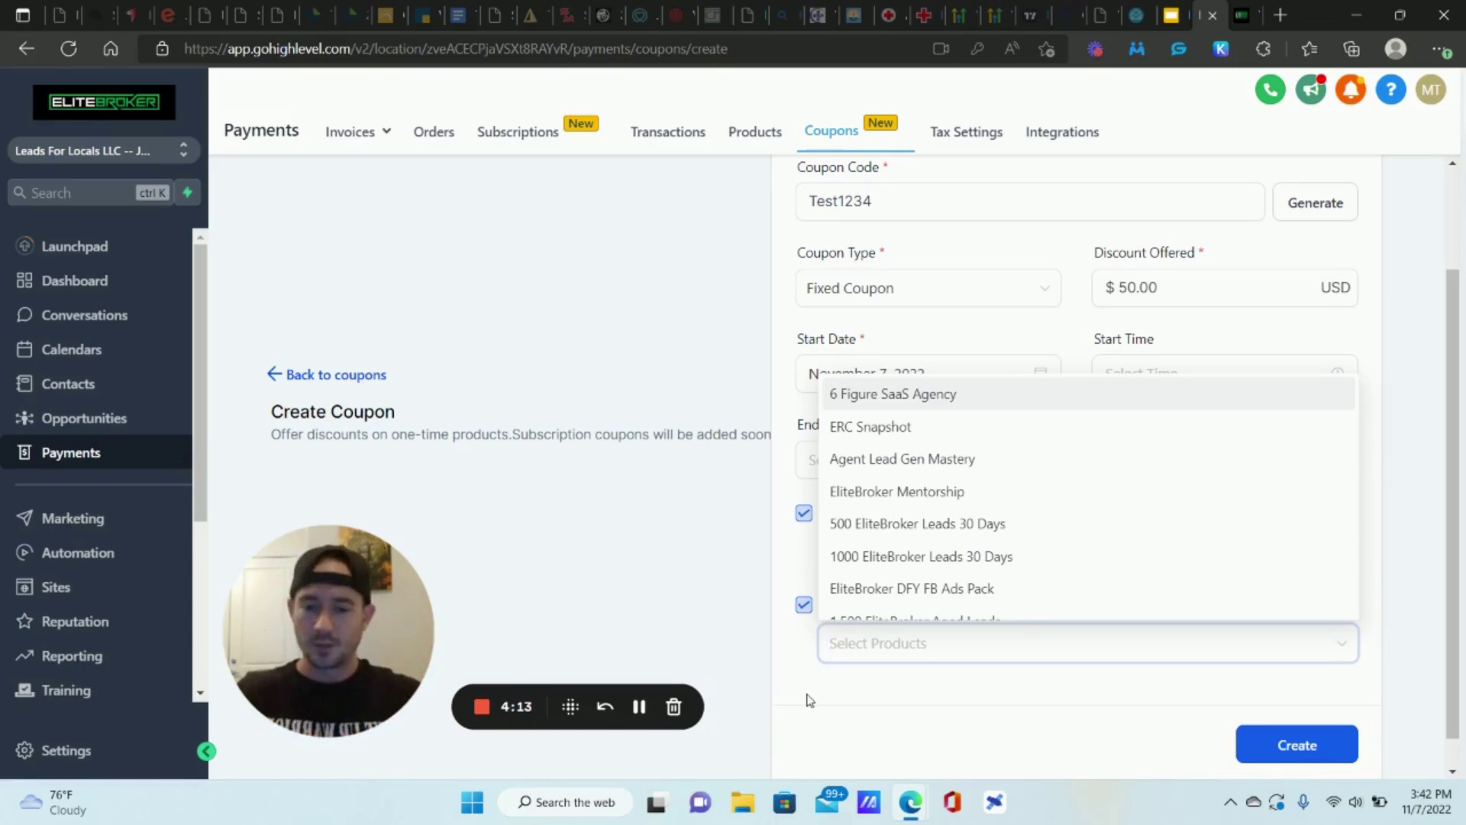
{"action": "left_click", "coordinate": [895, 397]}
{"action": "left_click", "coordinate": [1103, 695]}
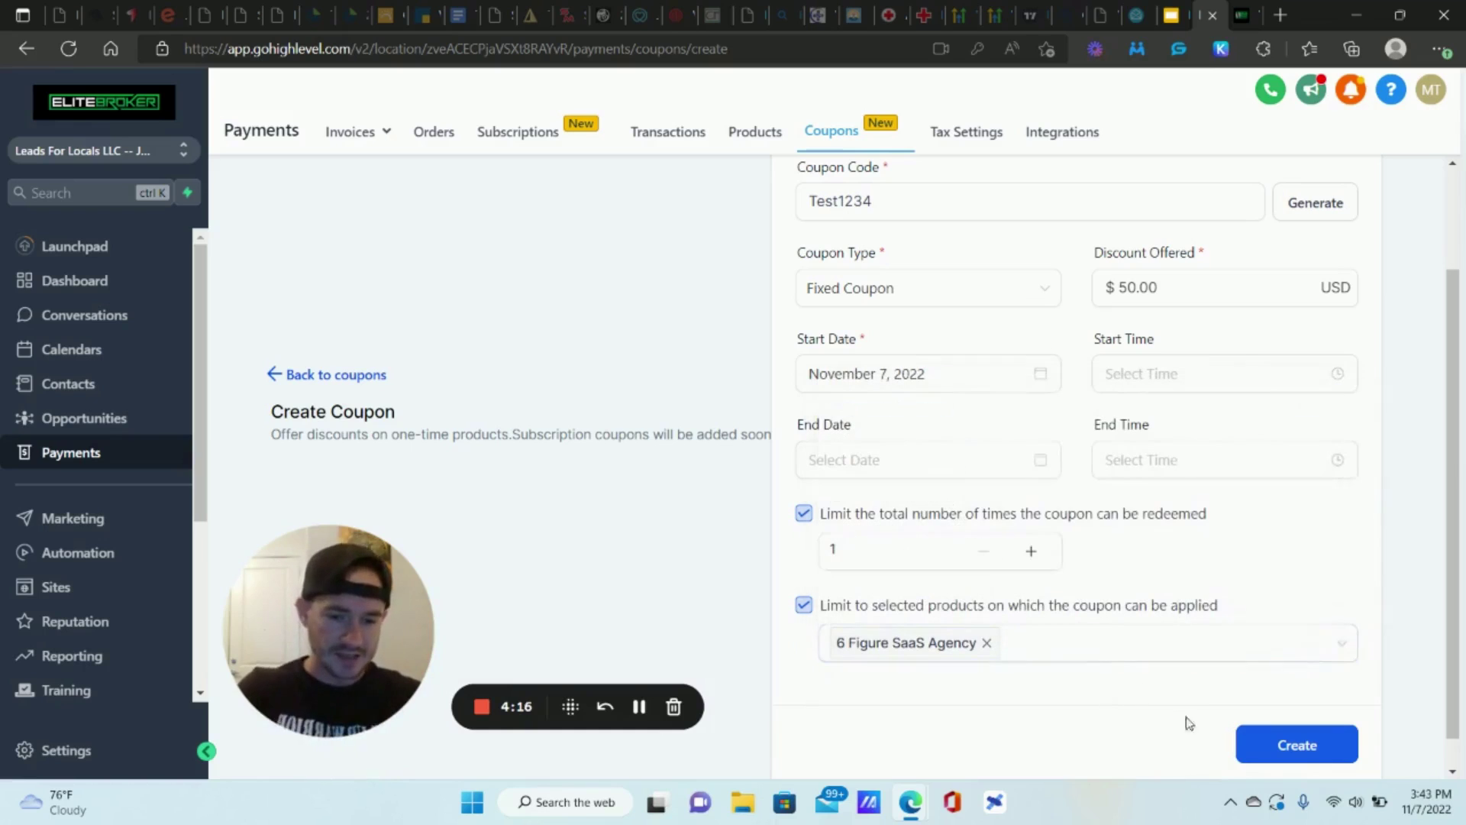
{"action": "left_click", "coordinate": [1306, 752]}
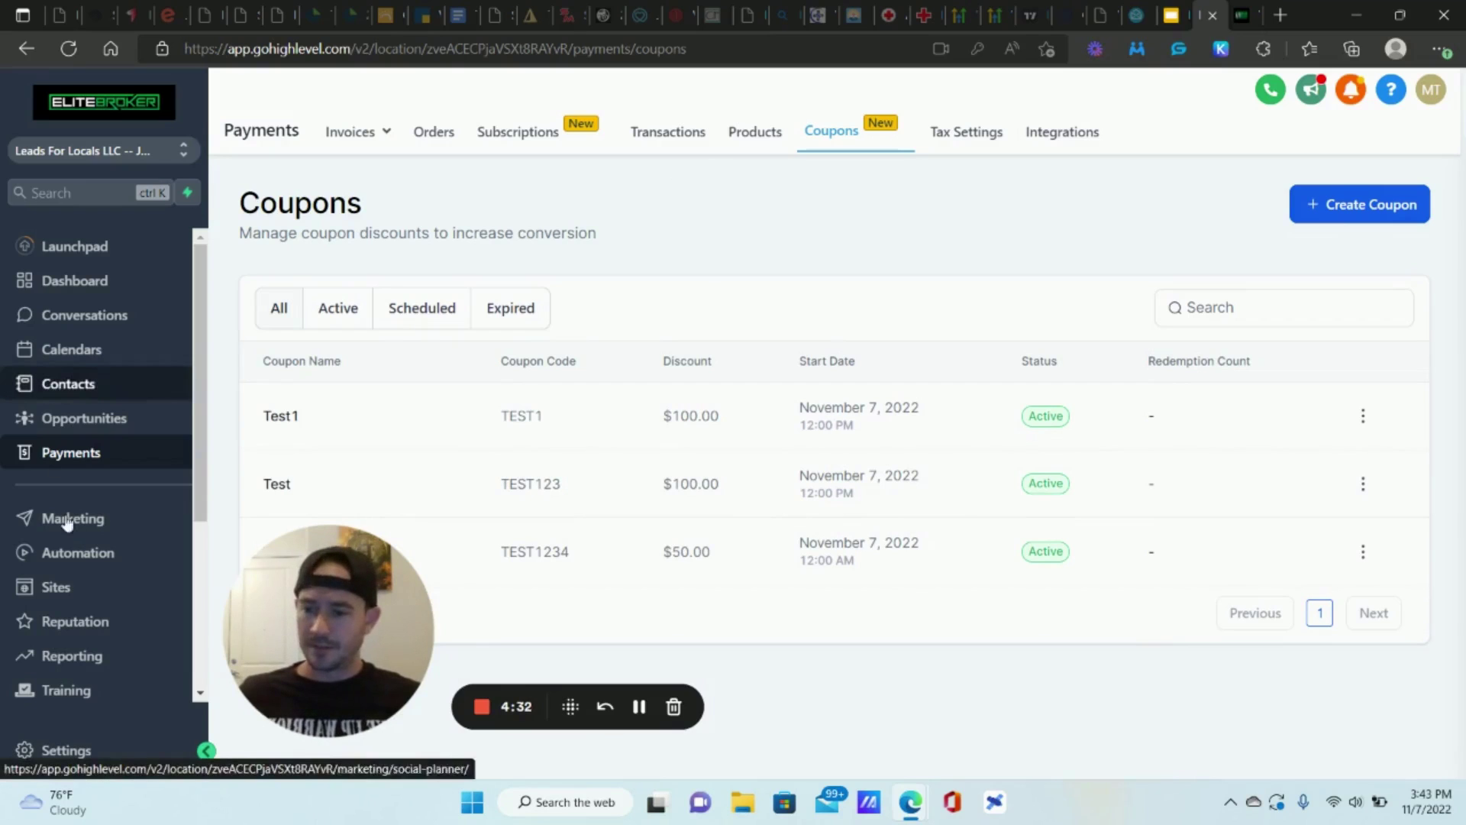
Step: Open the Info Page of The 6 Figure SaaS Agency funnel for editing in a new browser tab
{"action": "left_click", "coordinate": [58, 587]}
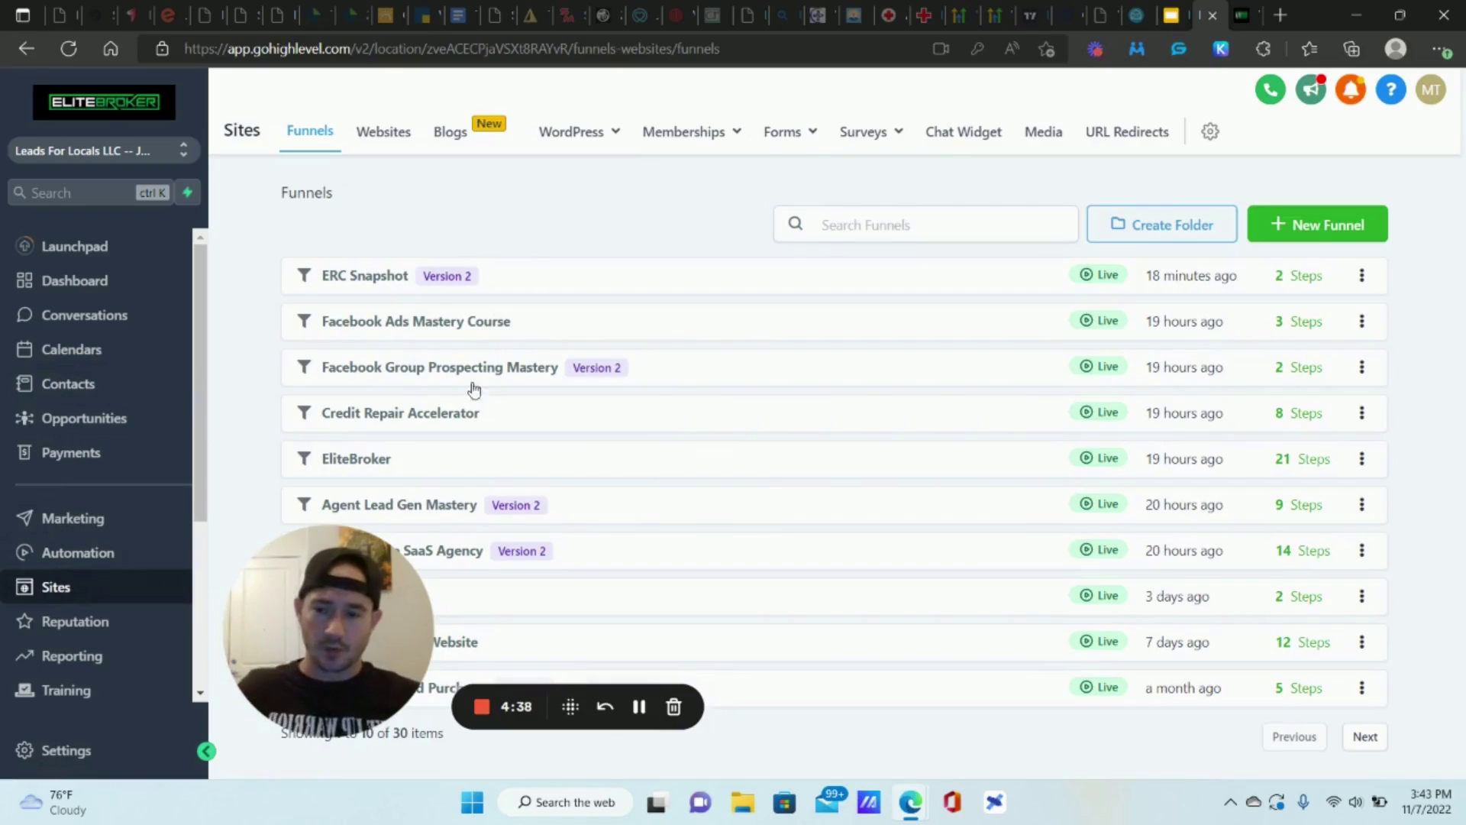
{"action": "left_click", "coordinate": [442, 559]}
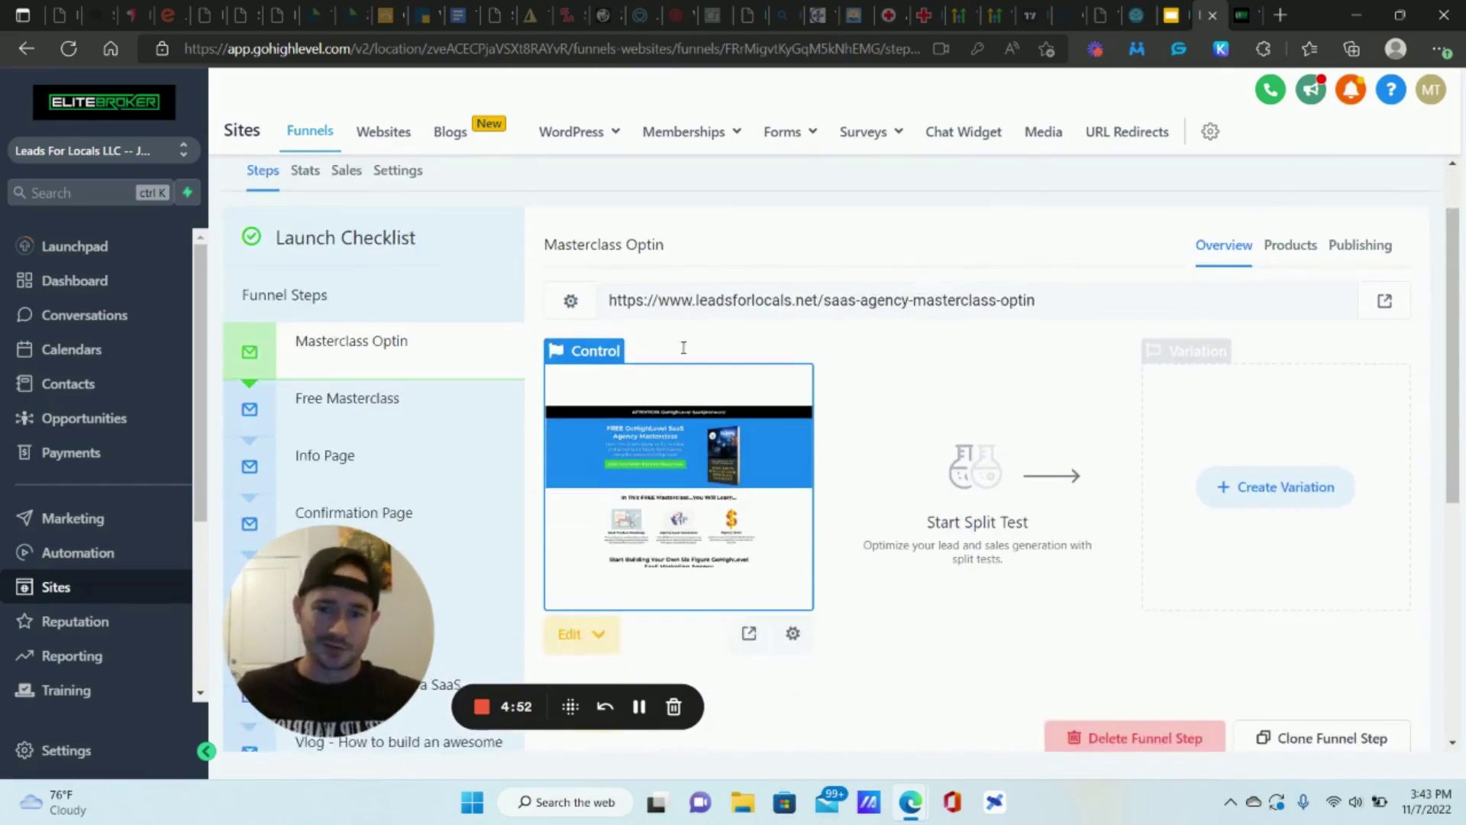
{"action": "scroll", "coordinate": [534, 329], "scroll_direction": "down", "scroll_amount": 3}
{"action": "left_click", "coordinate": [341, 271]}
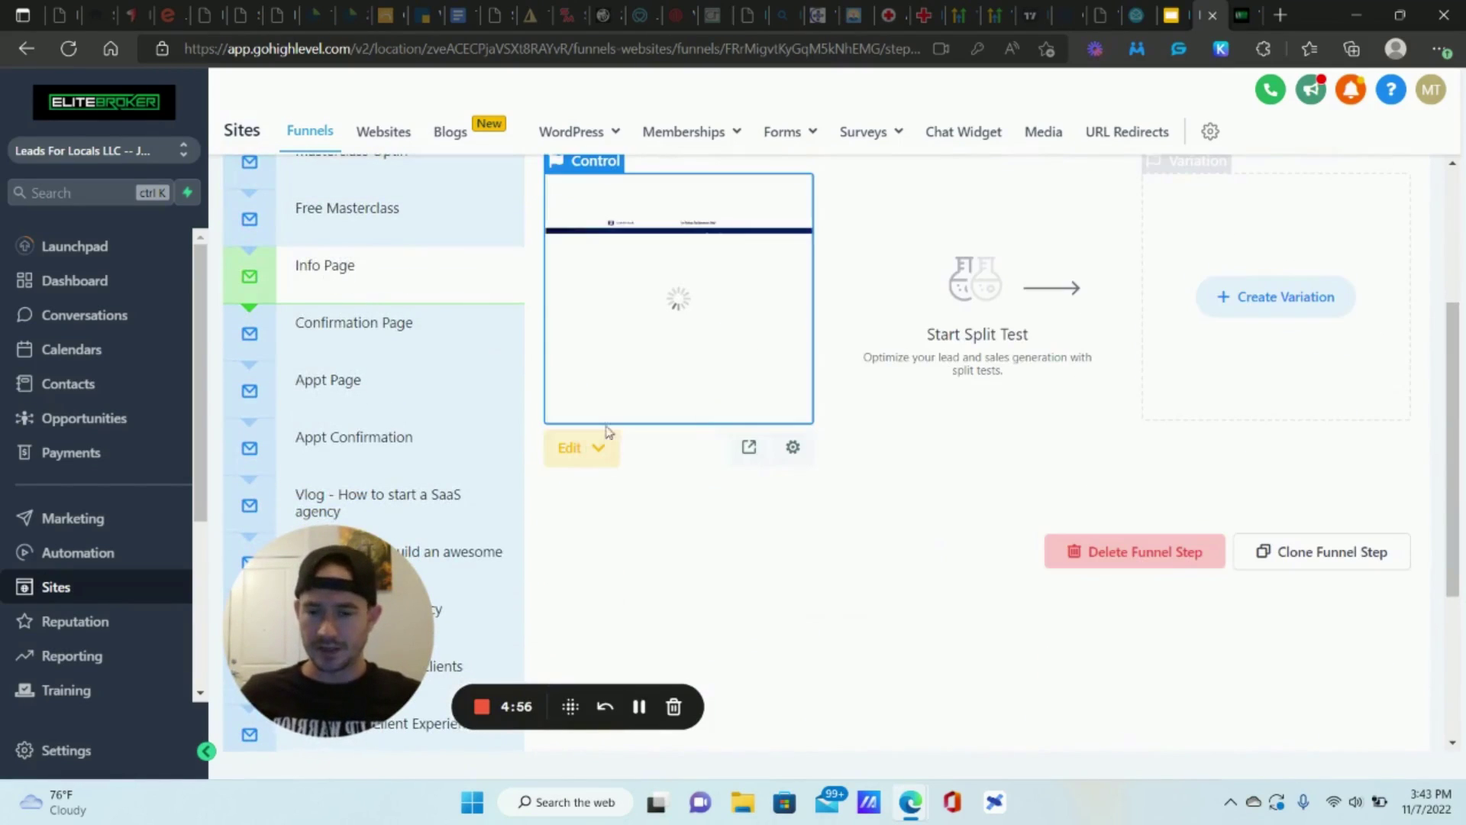
{"action": "scroll", "coordinate": [871, 518], "scroll_direction": "up", "scroll_amount": 4}
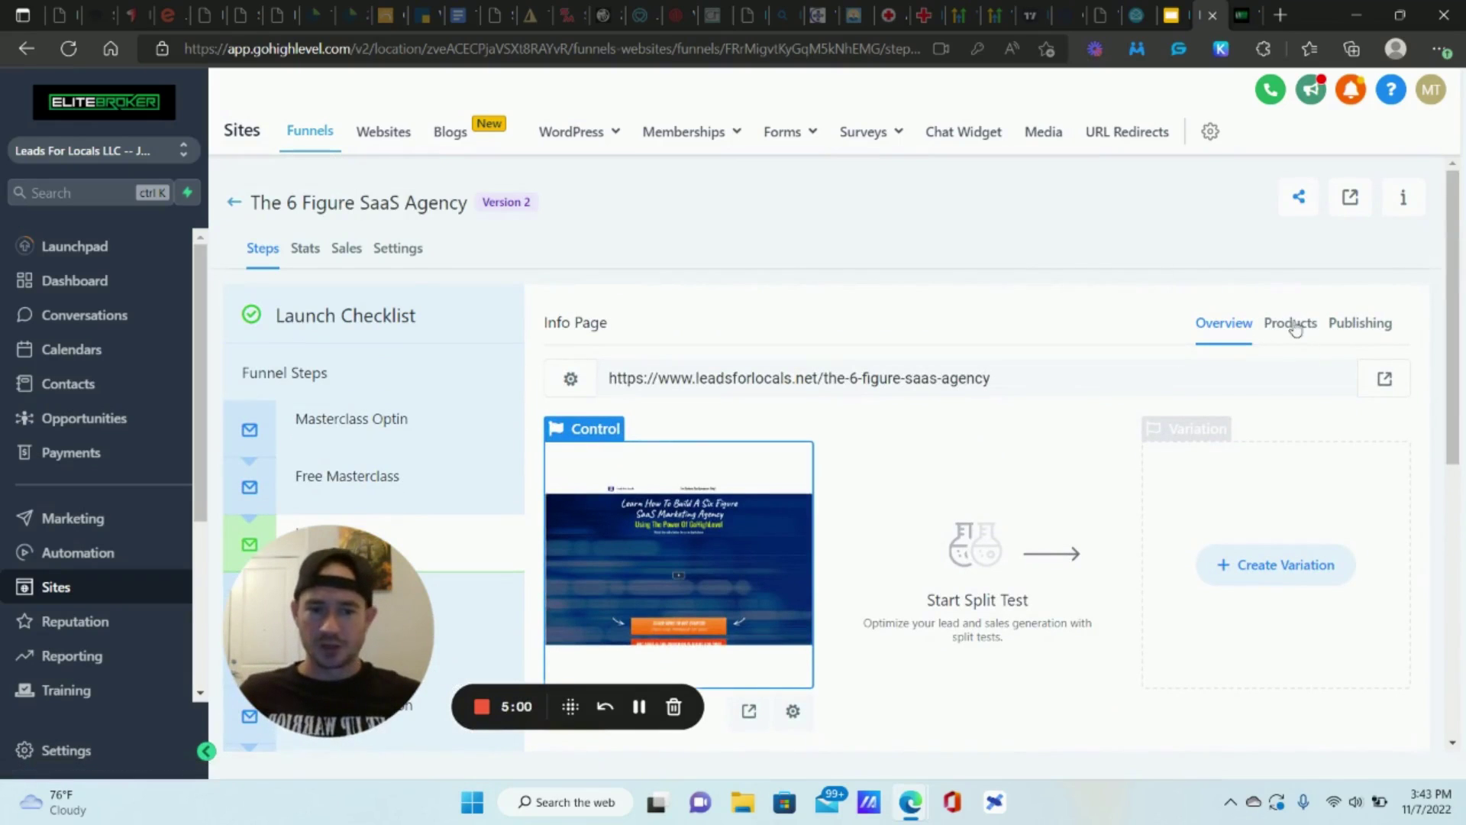
{"action": "scroll", "coordinate": [672, 458], "scroll_direction": "down", "scroll_amount": 2}
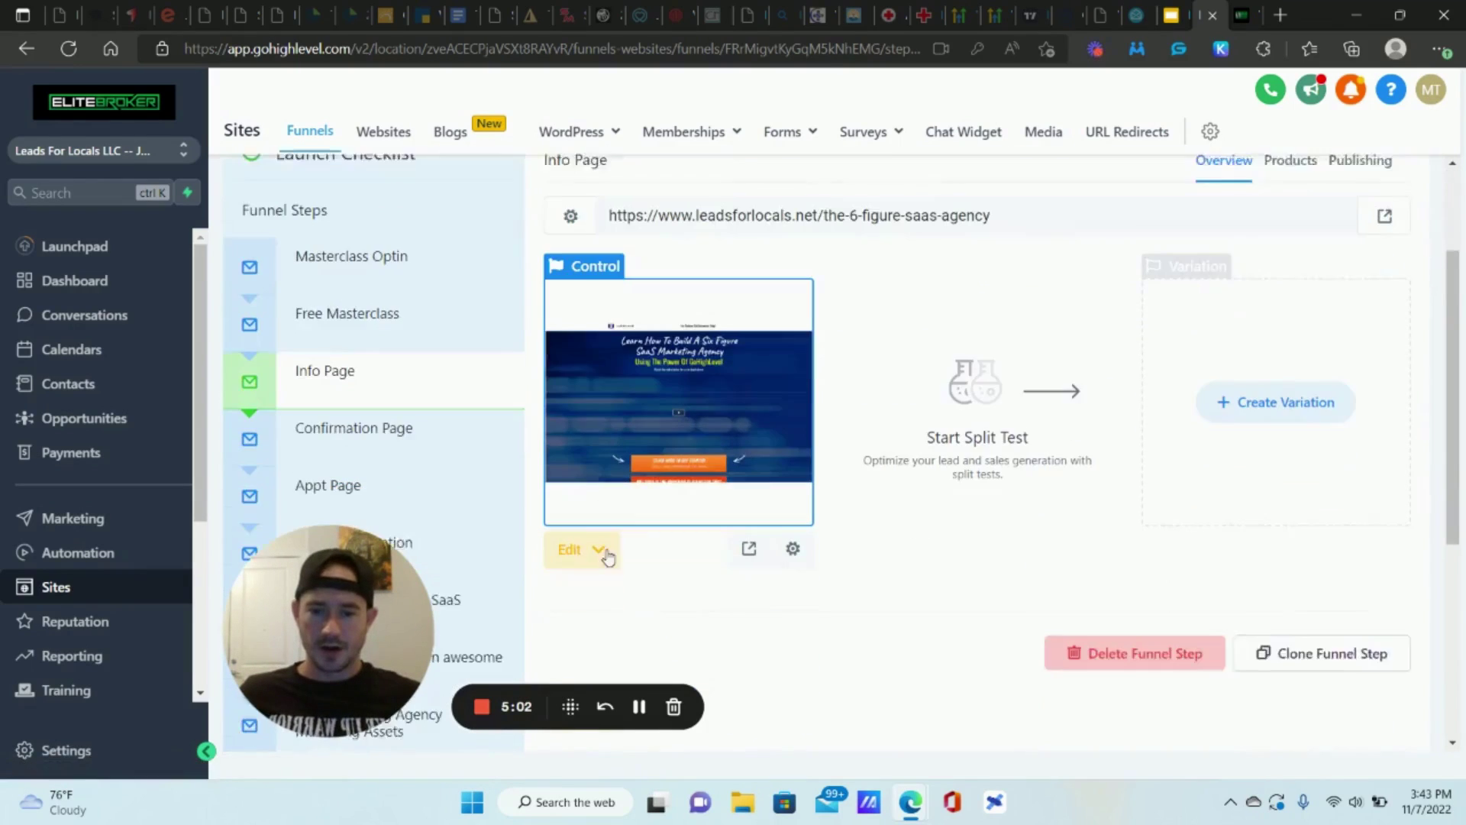
{"action": "left_click", "coordinate": [602, 535]}
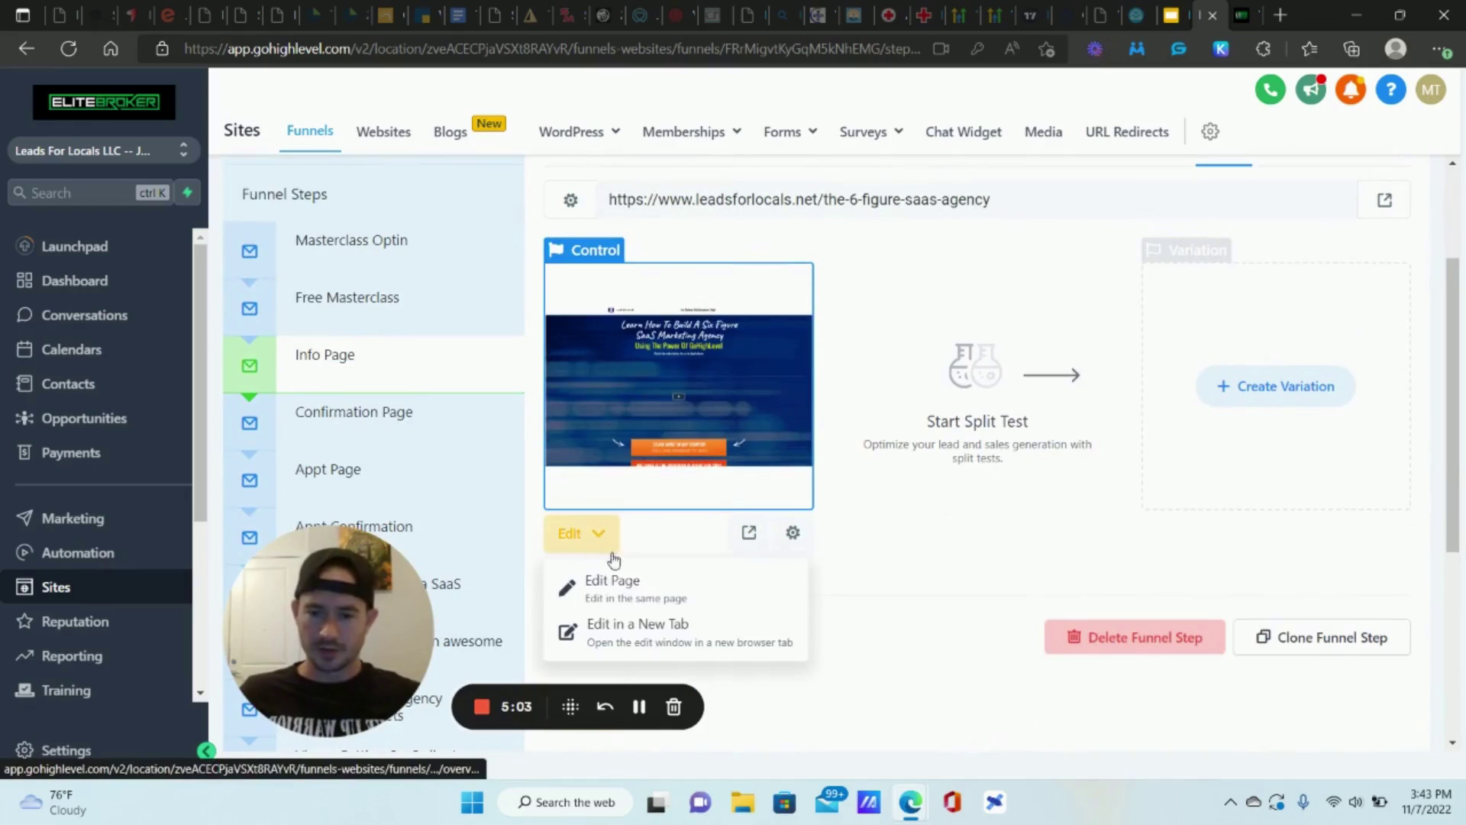
{"action": "left_click", "coordinate": [655, 632]}
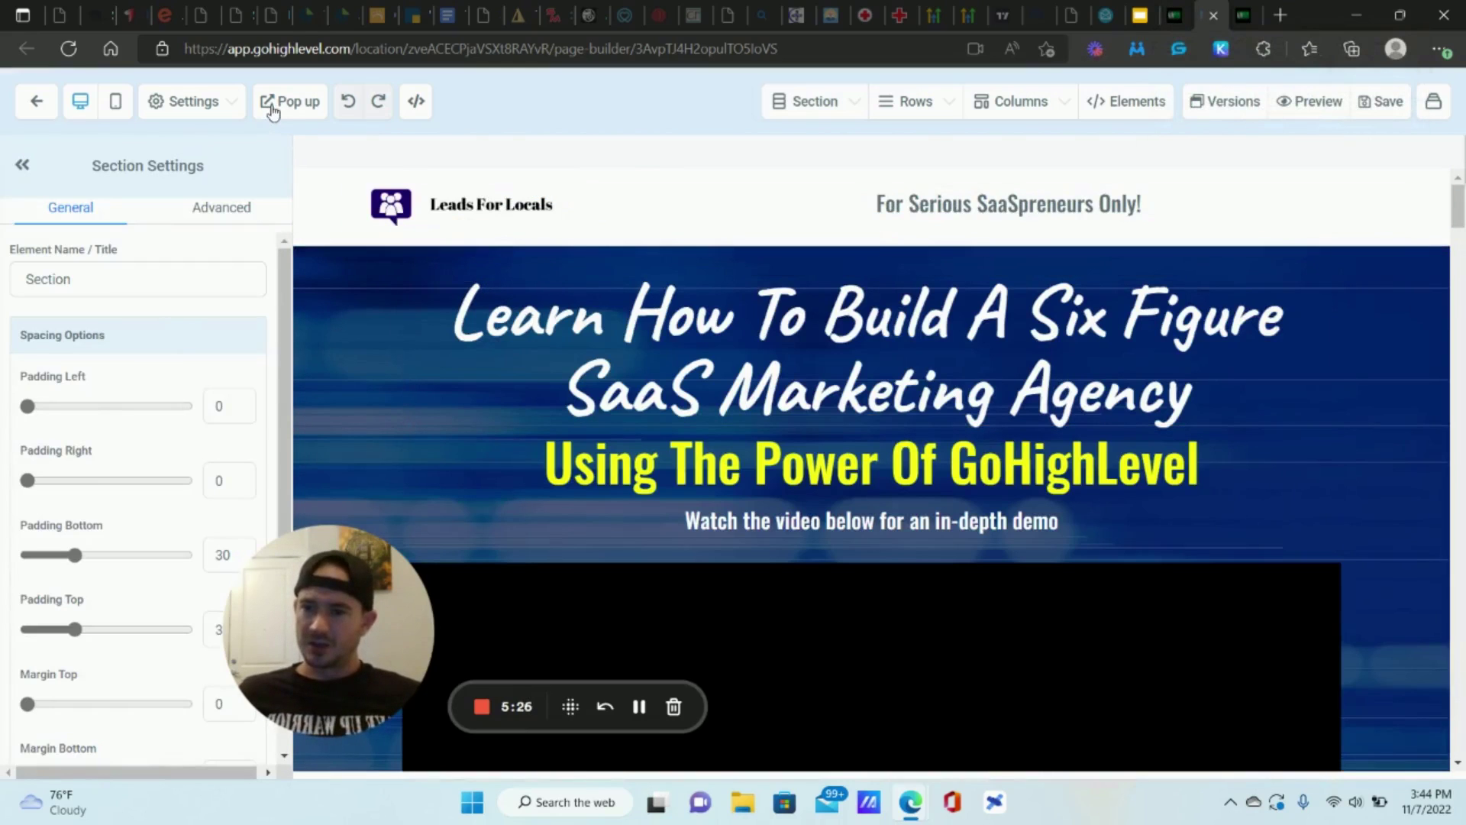
Step: Open the page's pop-up and check the Enable Coupon Codes option in the two-step order form's advanced settings
{"action": "left_click", "coordinate": [271, 109]}
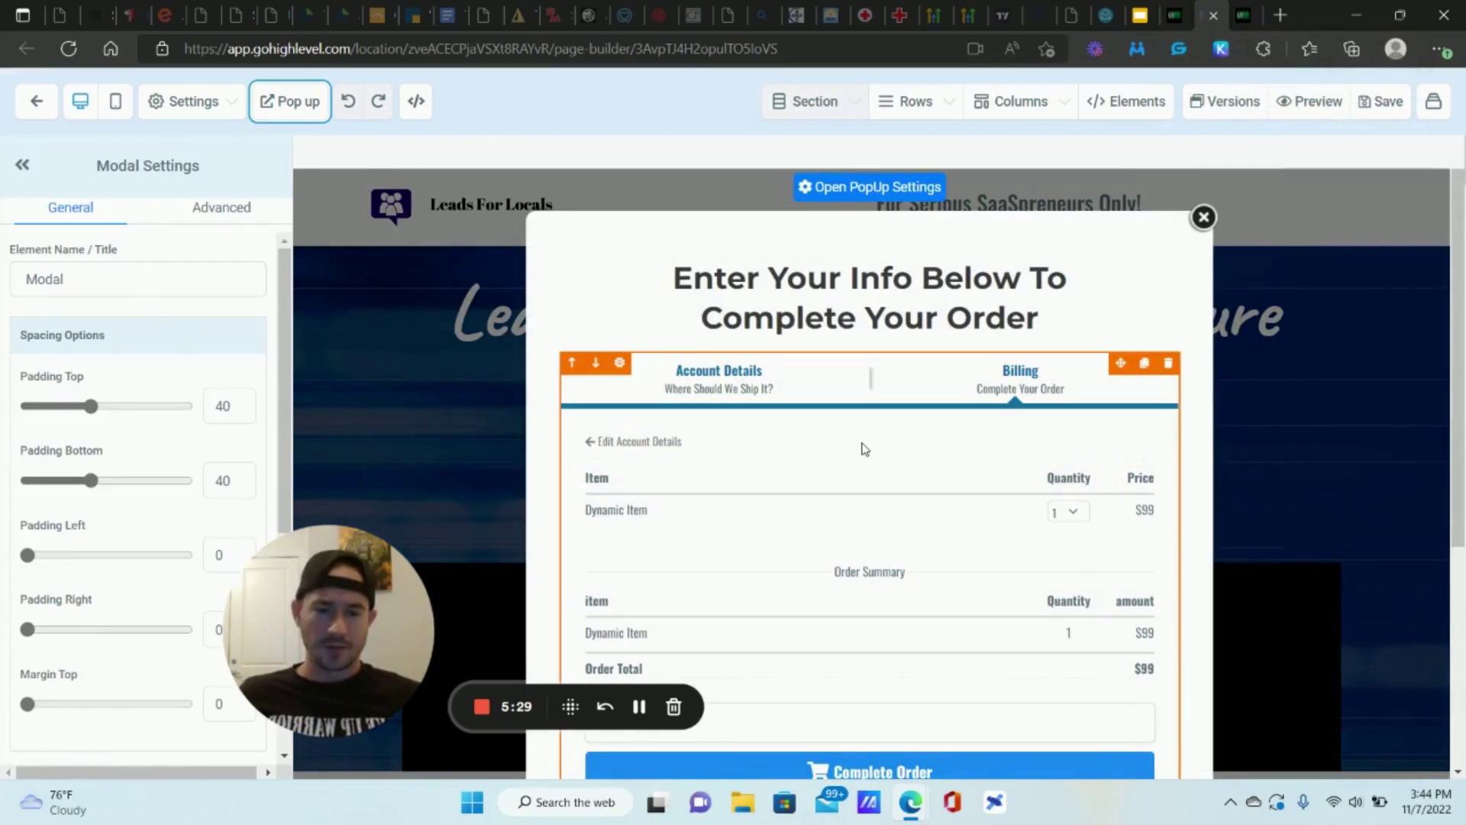
{"action": "left_click", "coordinate": [864, 449]}
{"action": "left_click", "coordinate": [220, 207]}
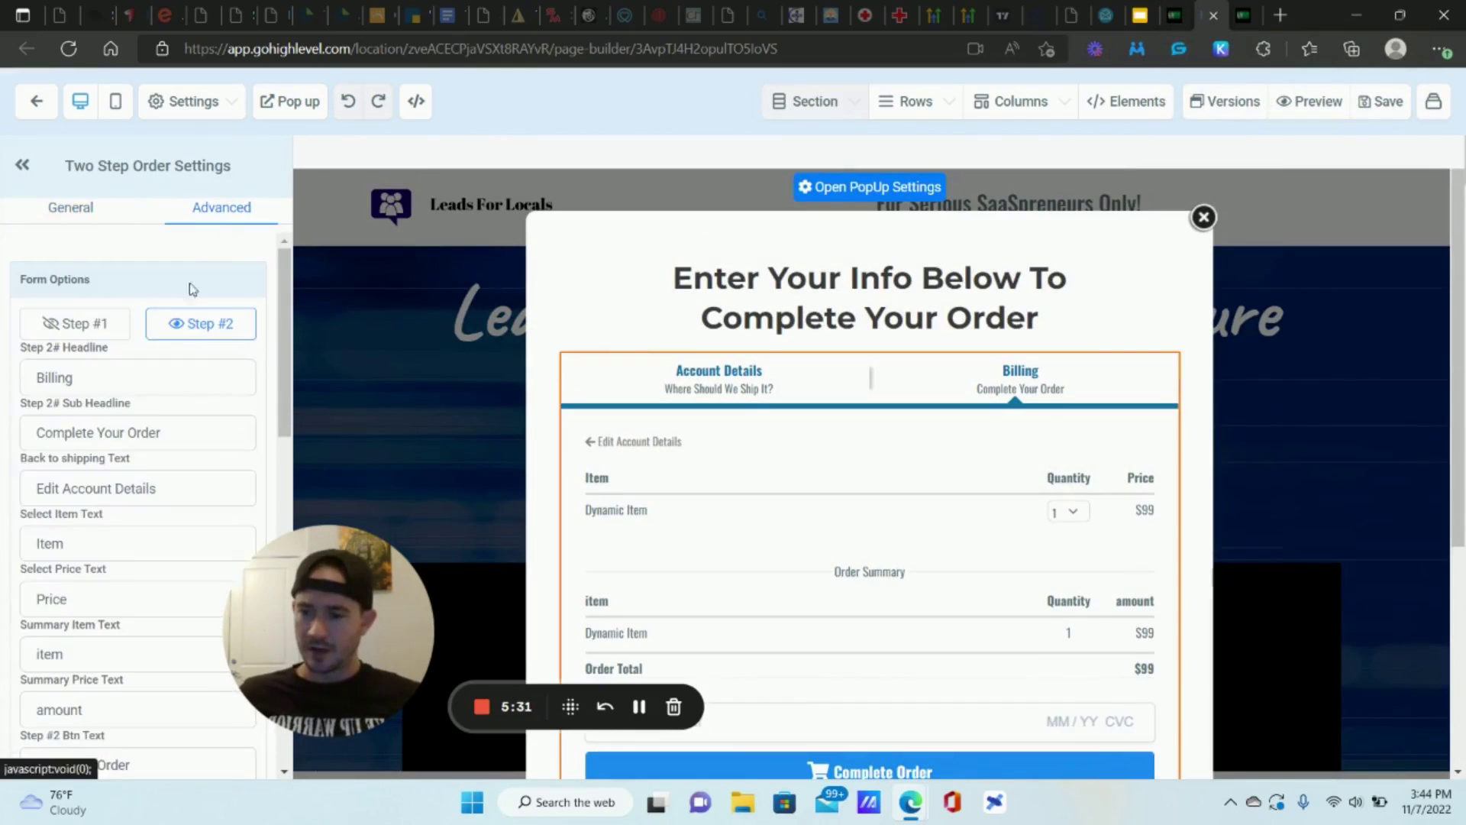
{"action": "scroll", "coordinate": [162, 415], "scroll_direction": "down", "scroll_amount": 10}
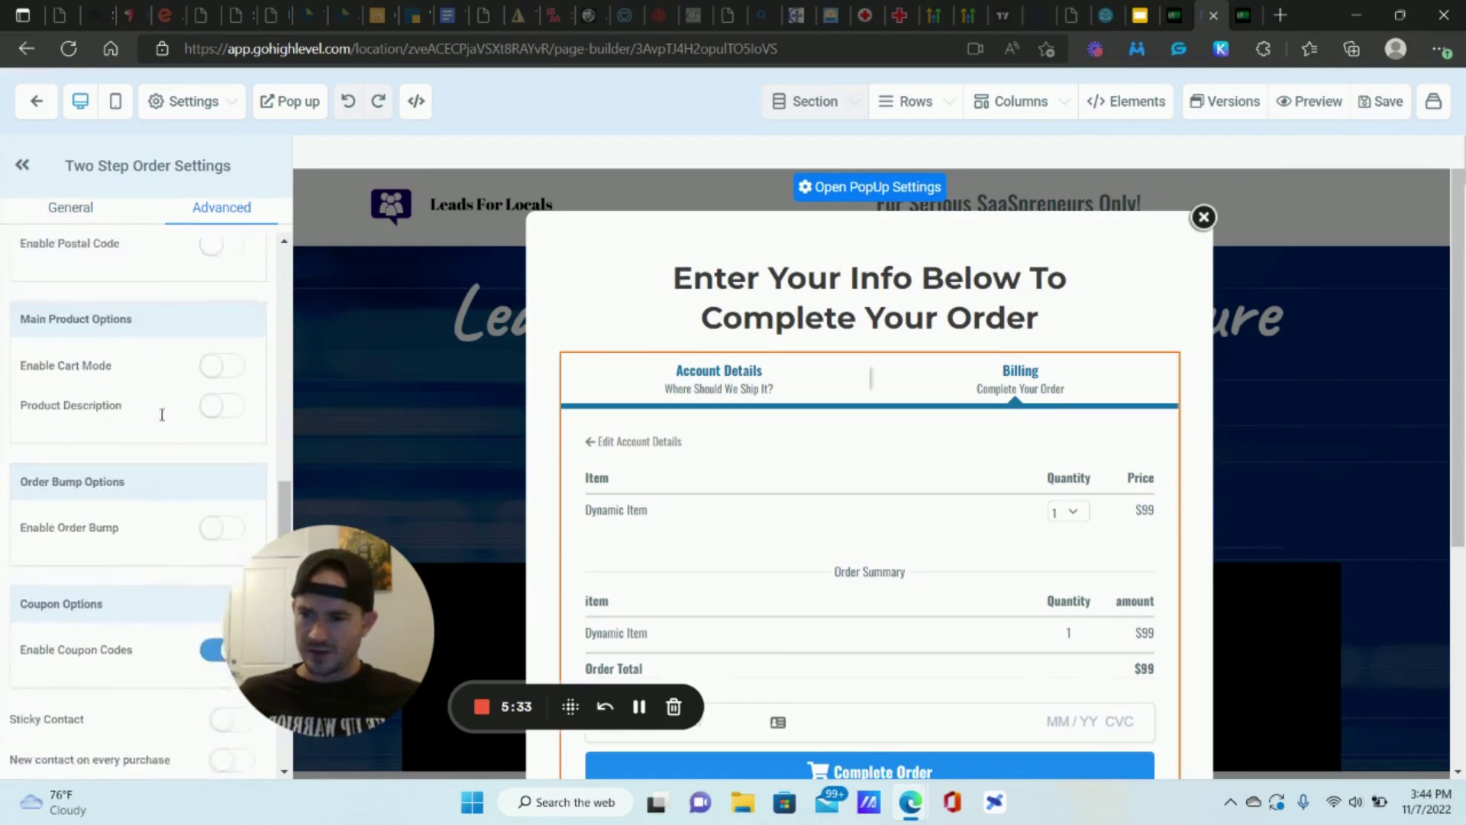
{"action": "scroll", "coordinate": [162, 415], "scroll_direction": "down", "scroll_amount": 2}
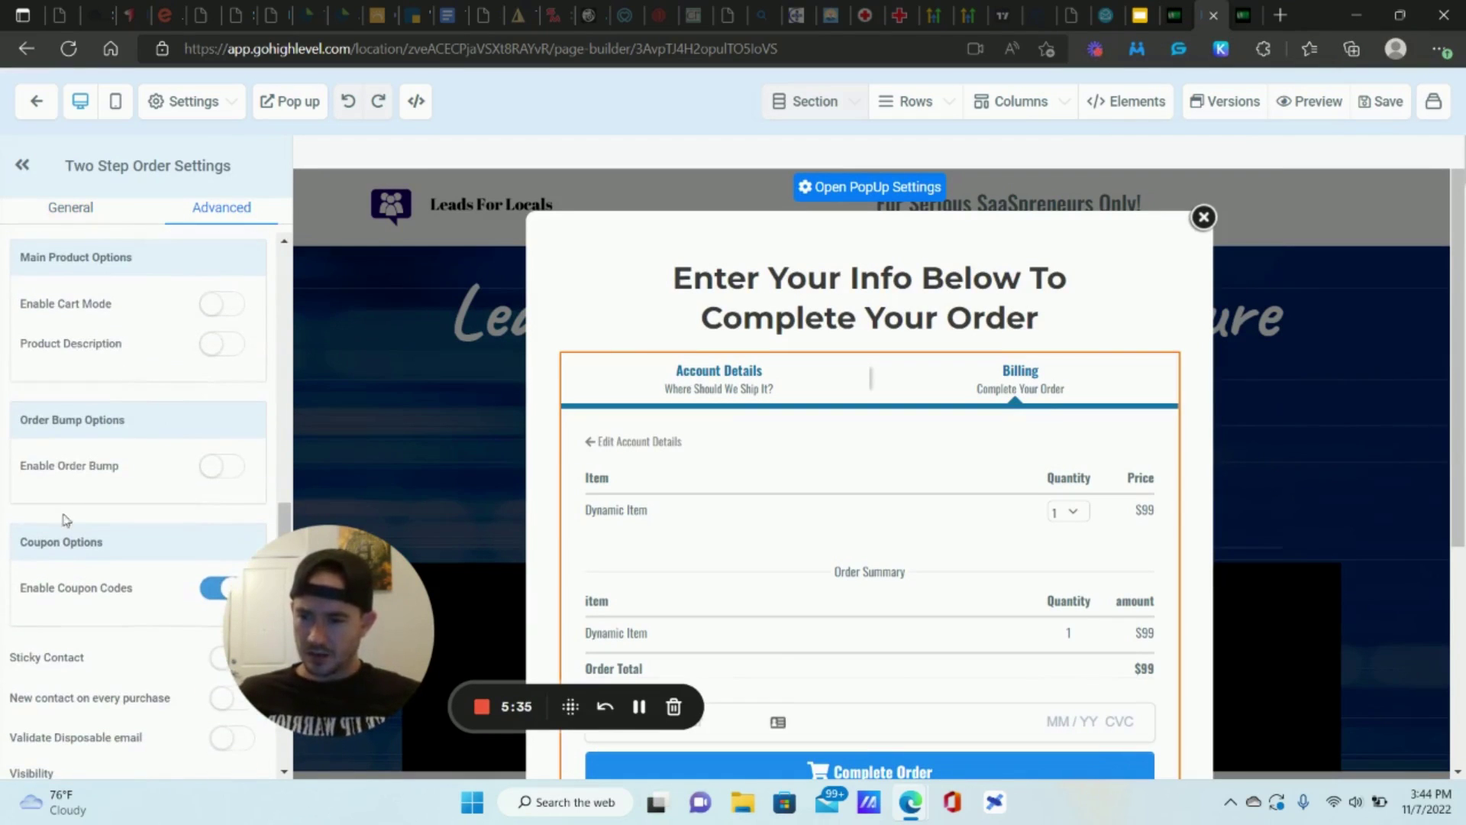
{"action": "scroll", "coordinate": [155, 601], "scroll_direction": "down", "scroll_amount": 3}
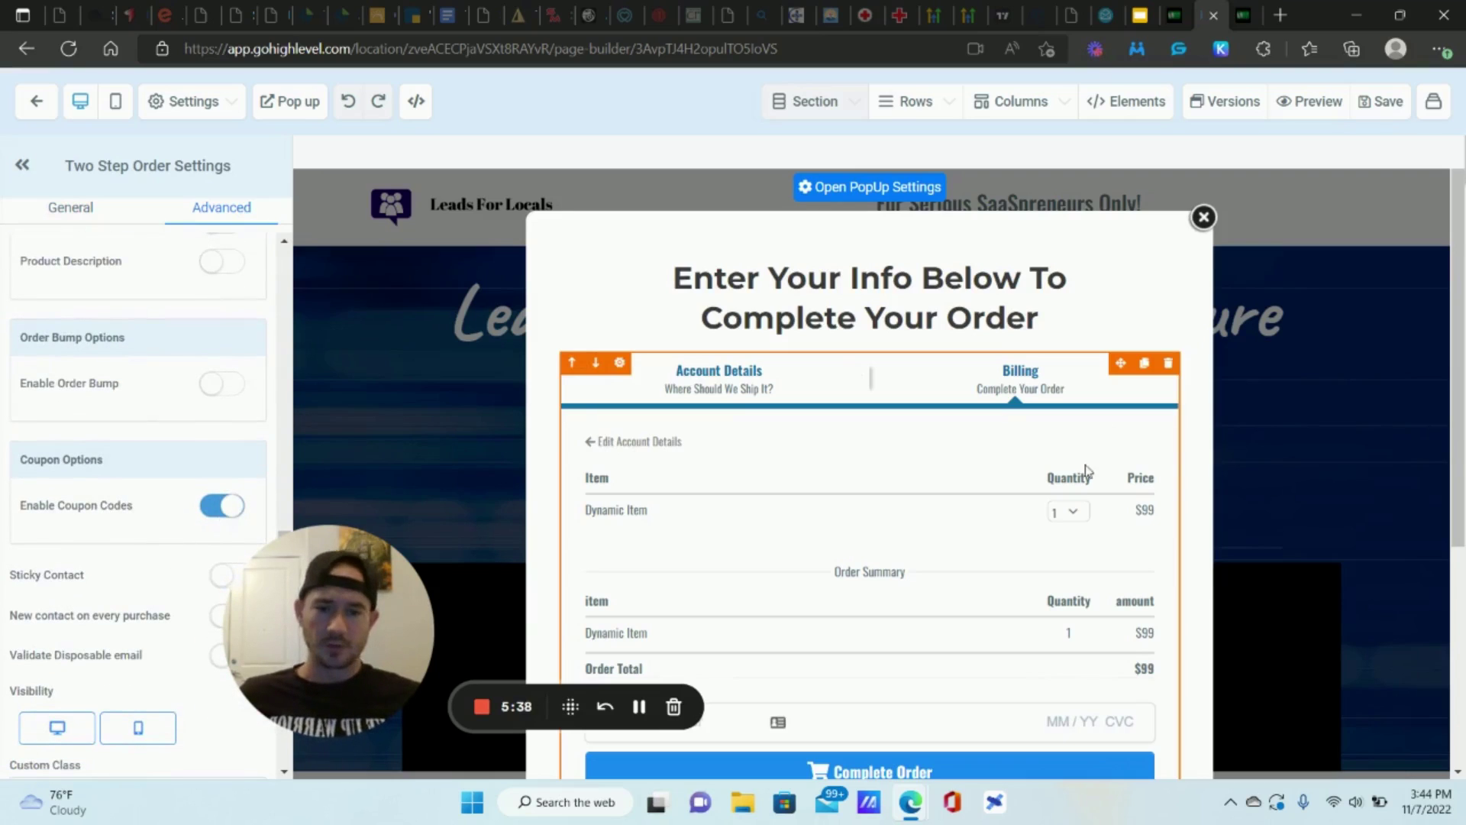
Step: Close the order form pop-up and open the settings of the page section that holds the video
{"action": "scroll", "coordinate": [1028, 445], "scroll_direction": "down", "scroll_amount": 2}
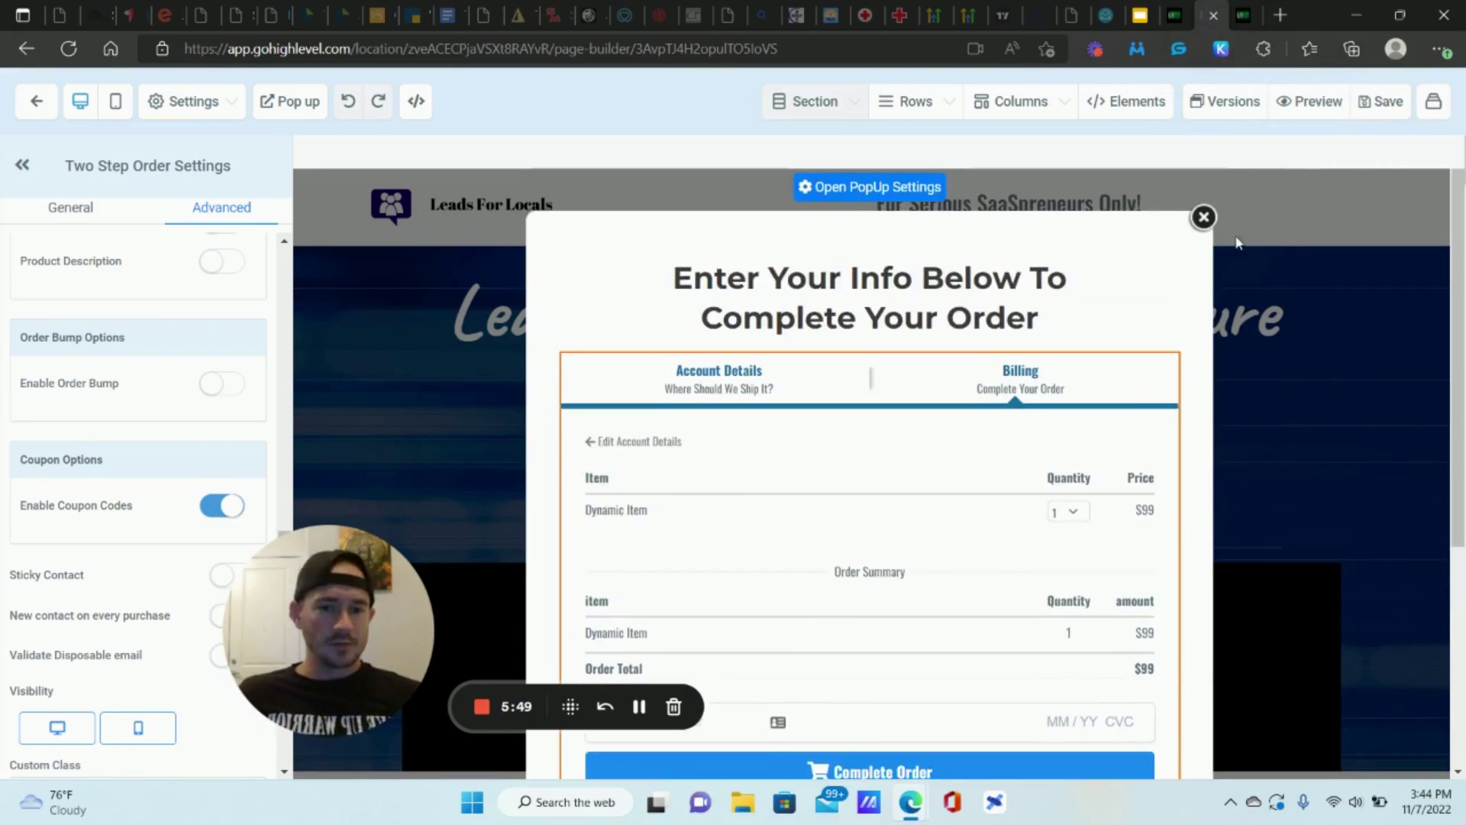
{"action": "scroll", "coordinate": [1206, 221], "scroll_direction": "up", "scroll_amount": 1}
{"action": "left_click", "coordinate": [1204, 218]}
{"action": "scroll", "coordinate": [1306, 387], "scroll_direction": "down", "scroll_amount": 5}
{"action": "left_click", "coordinate": [530, 491]}
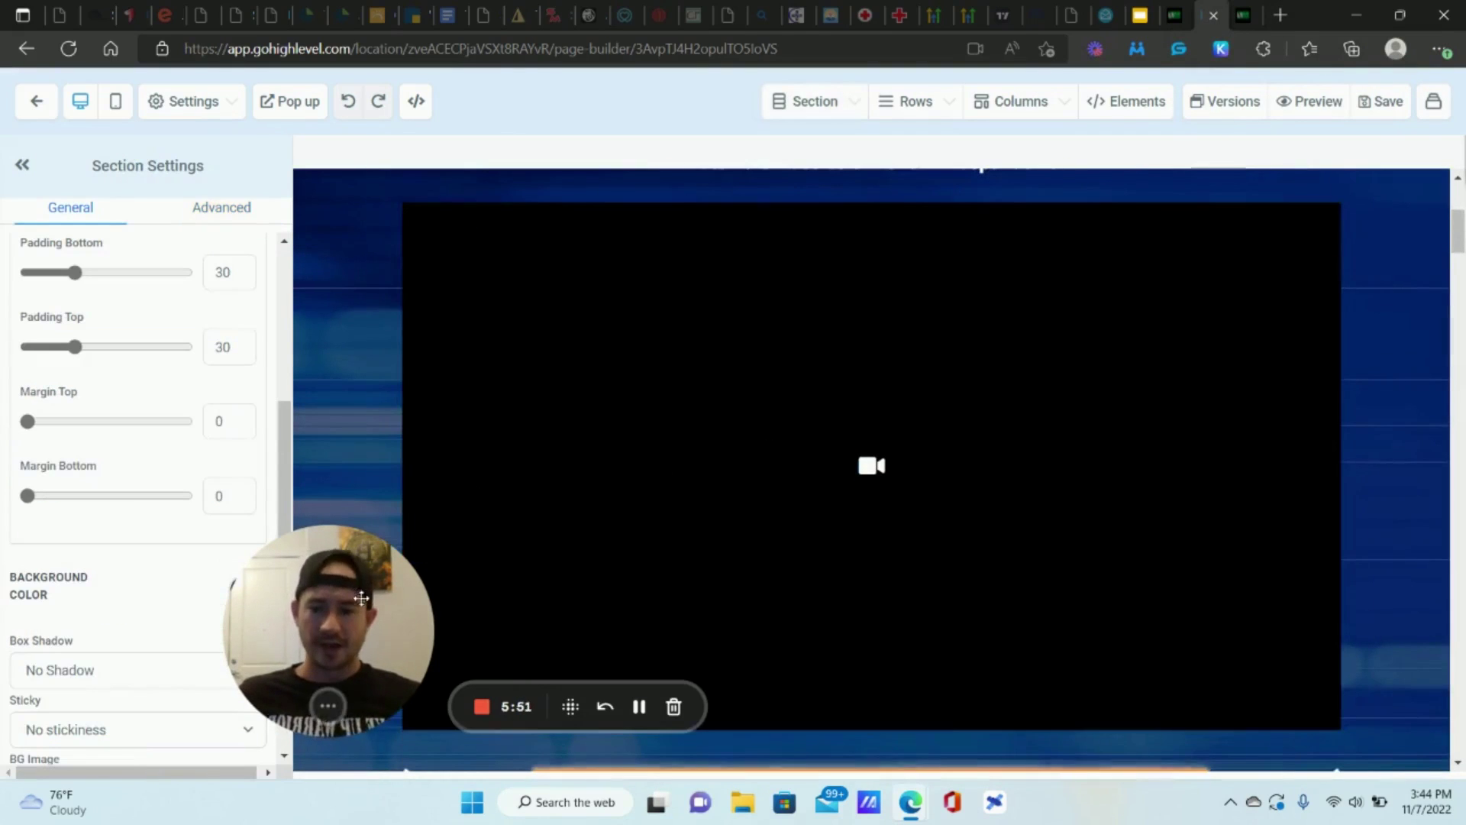
{"action": "left_click_drag", "start_coordinate": [229, 603], "coordinate": [150, 614]}
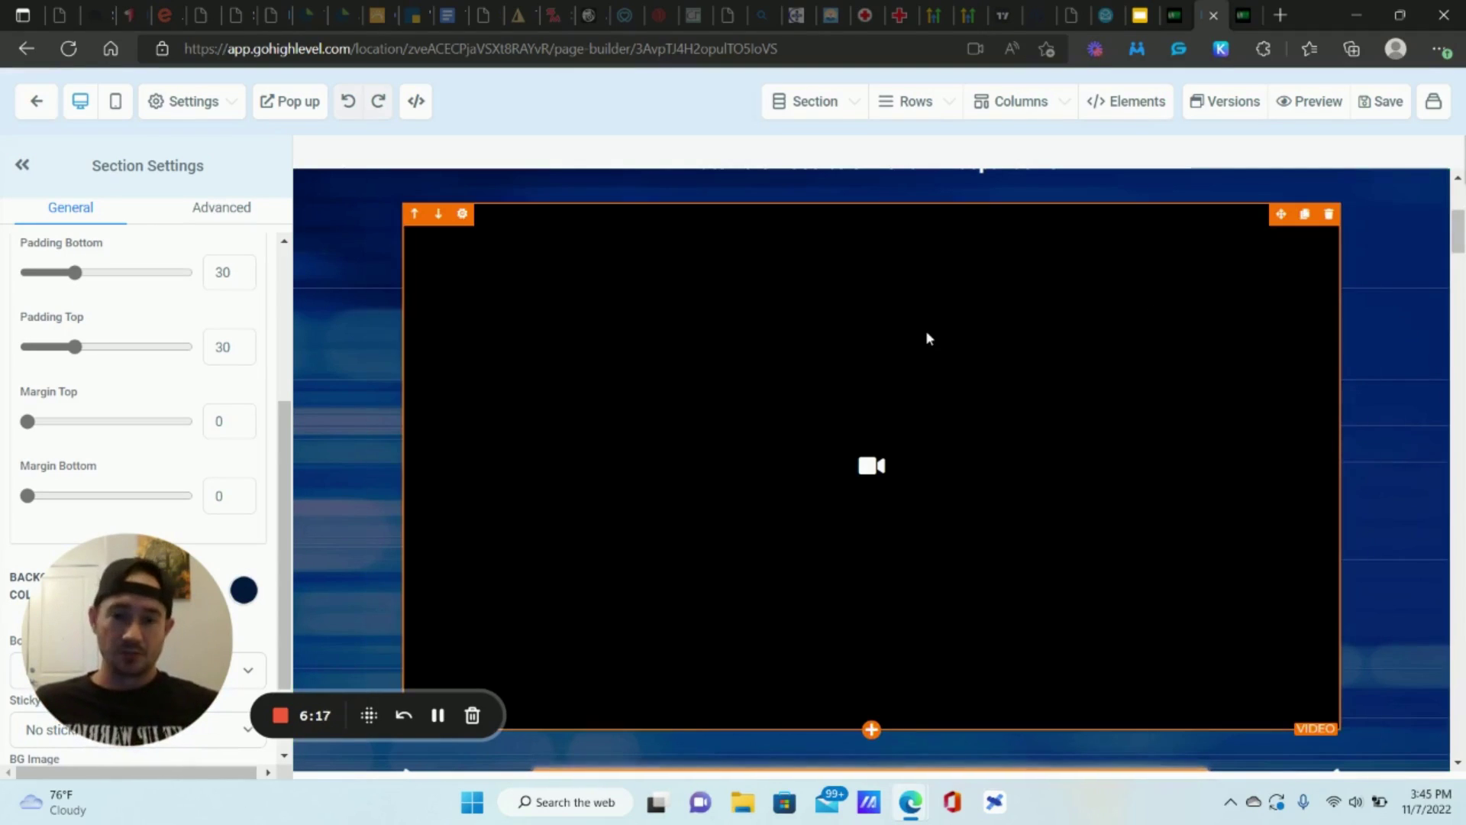
Step: Open the settings of the page's video and examine the available video types
{"action": "left_click", "coordinate": [817, 310]}
{"action": "left_click_drag", "start_coordinate": [131, 634], "coordinate": [470, 627]}
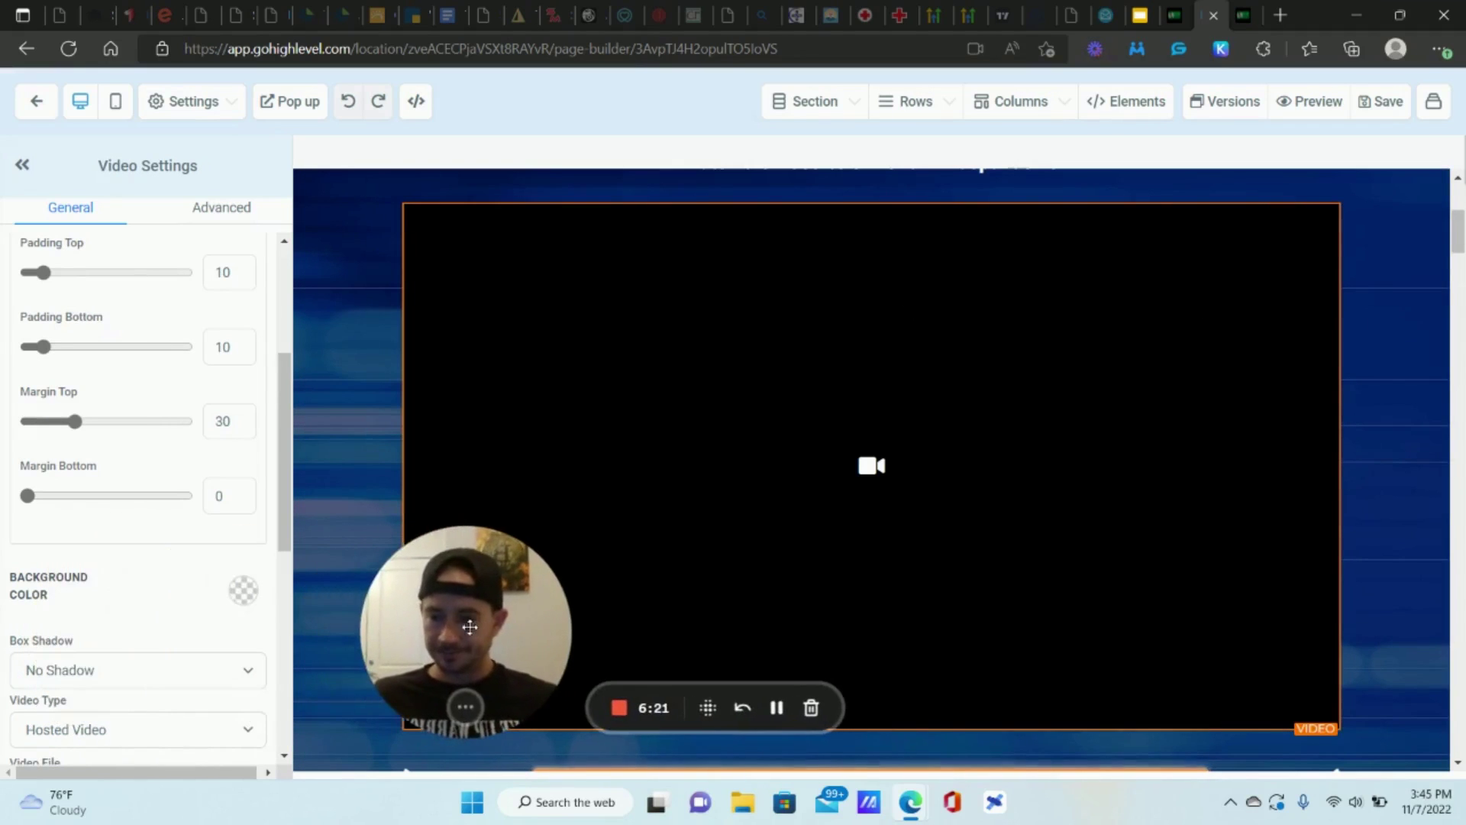
{"action": "scroll", "coordinate": [76, 447], "scroll_direction": "down", "scroll_amount": 7}
{"action": "scroll", "coordinate": [122, 468], "scroll_direction": "up", "scroll_amount": 4}
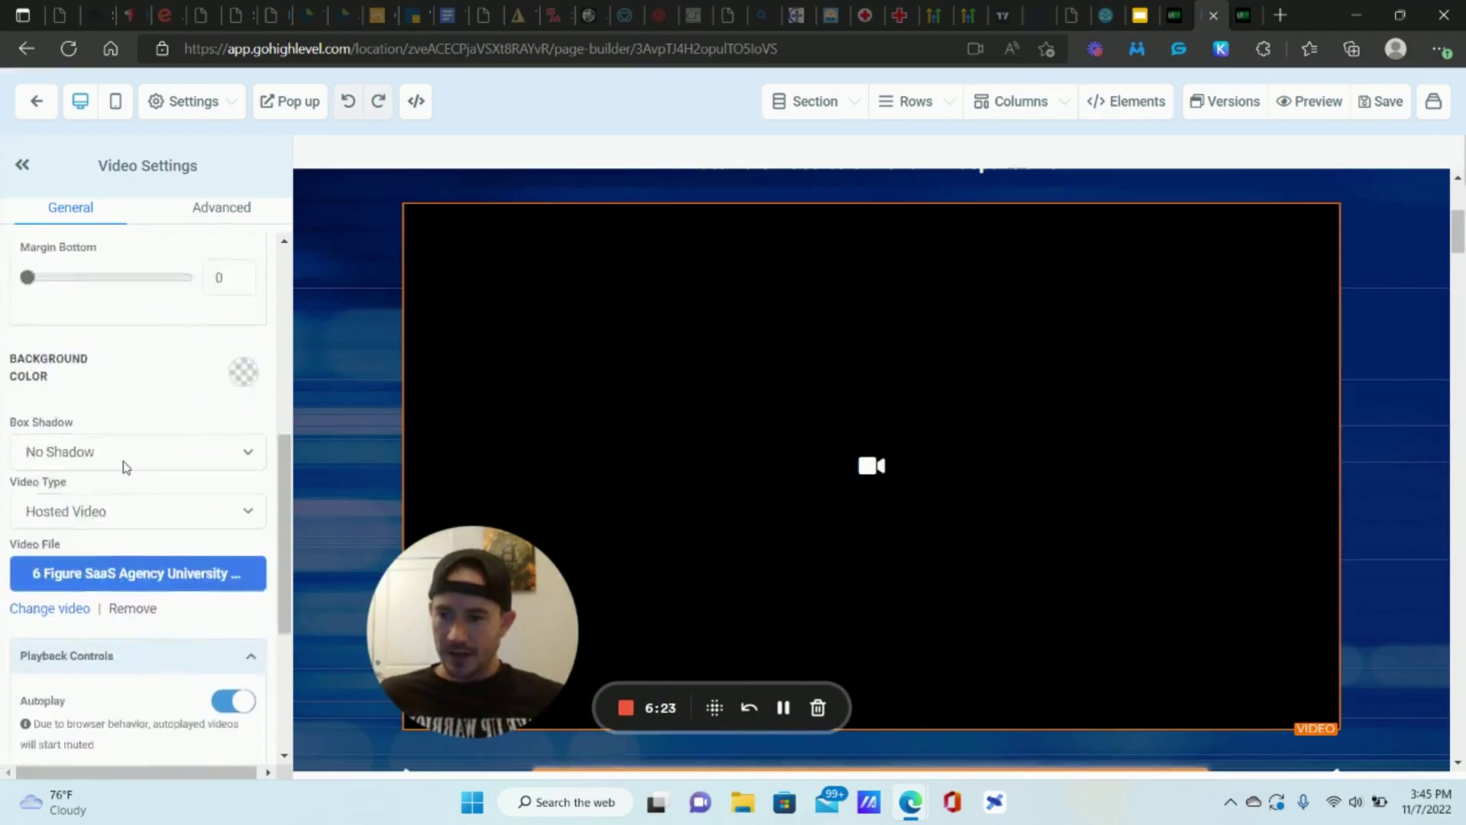
{"action": "left_click", "coordinate": [122, 524]}
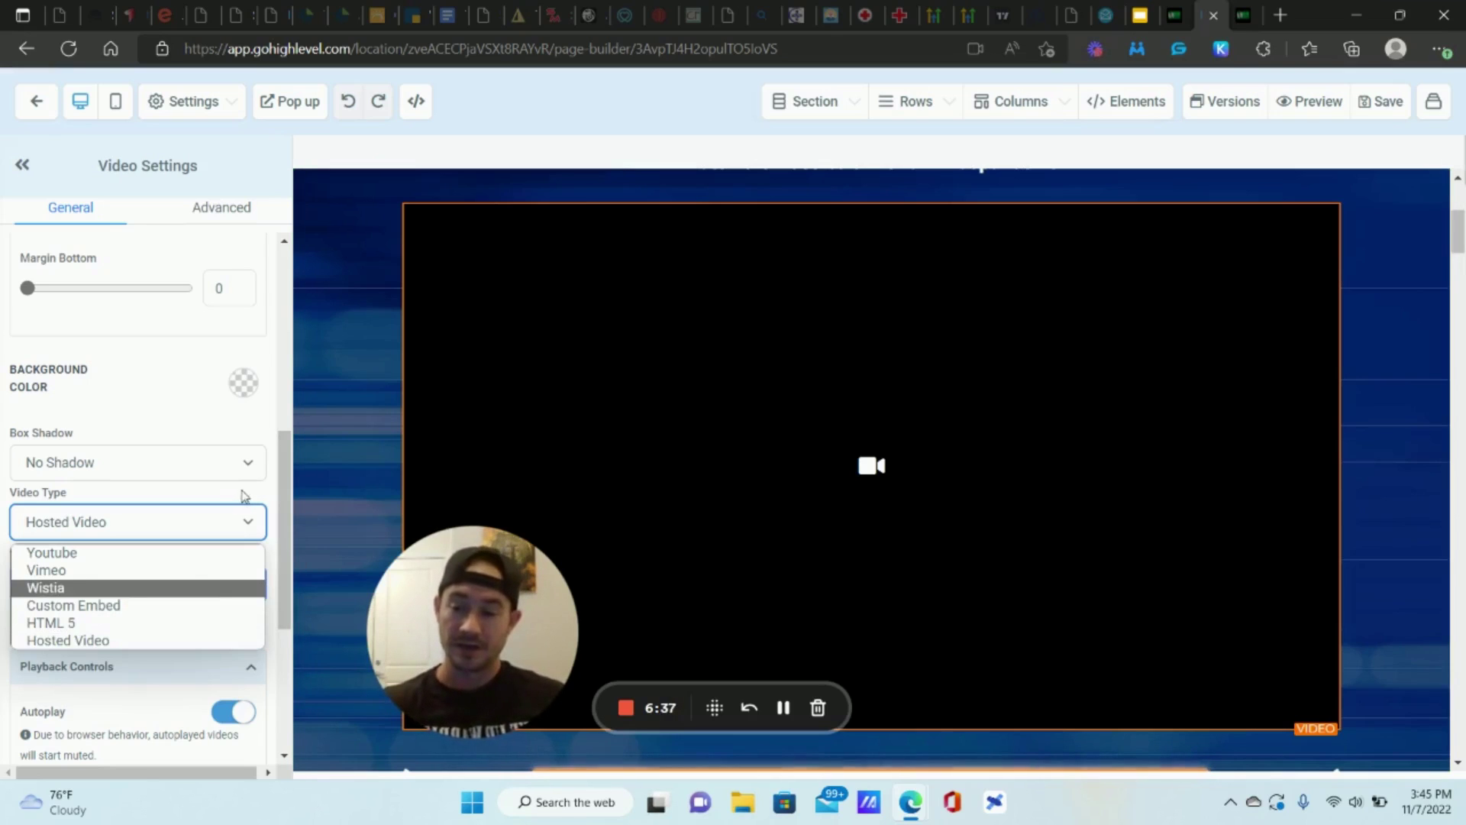
{"action": "left_click", "coordinate": [277, 492]}
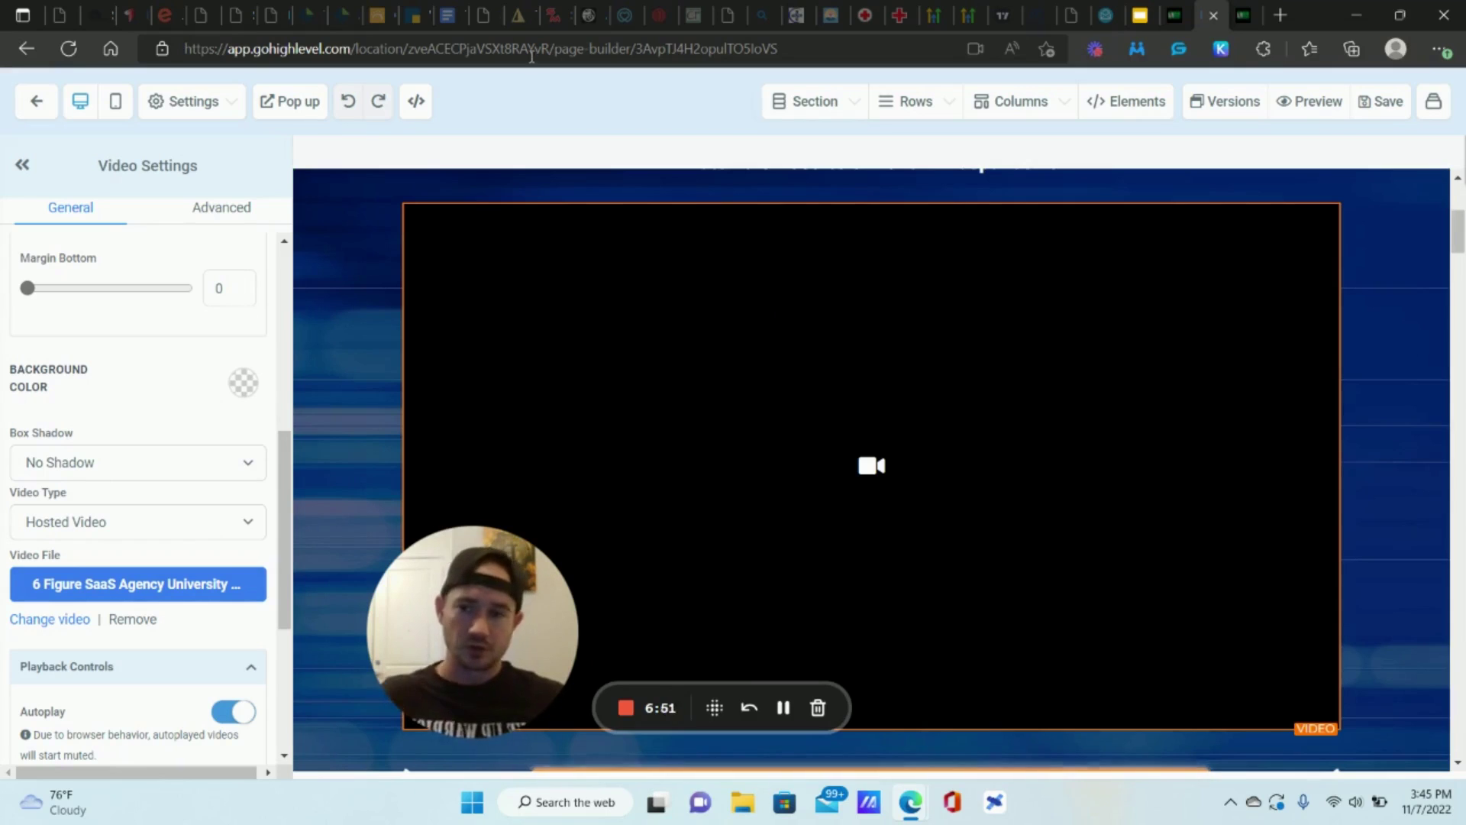
Step: Switch back to the funnel's browser tab and open the list of marketing trigger links
{"action": "left_click", "coordinate": [1176, 9]}
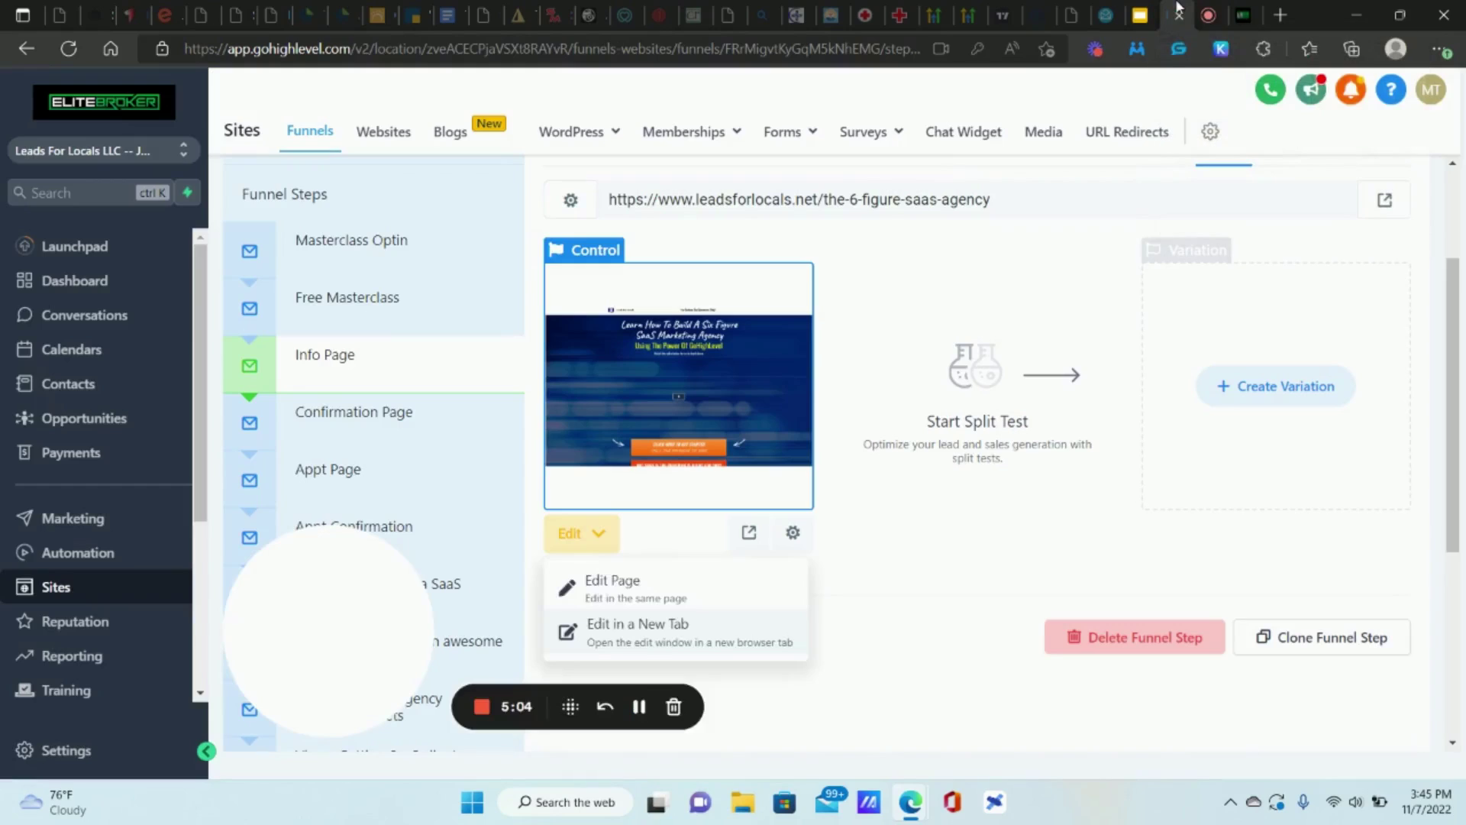
{"action": "left_click", "coordinate": [99, 553]}
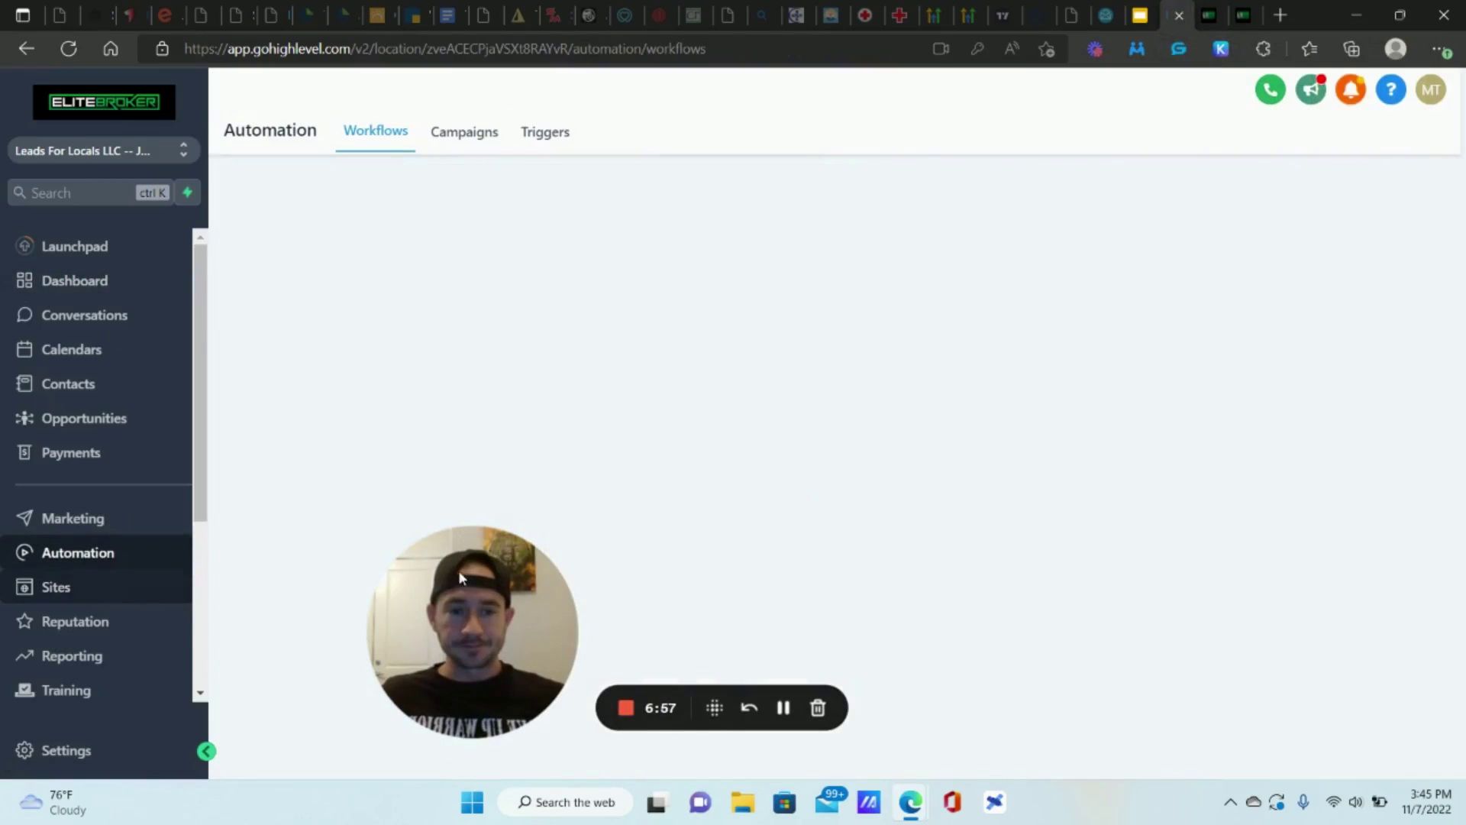
{"action": "left_click_drag", "start_coordinate": [459, 577], "coordinate": [354, 569]}
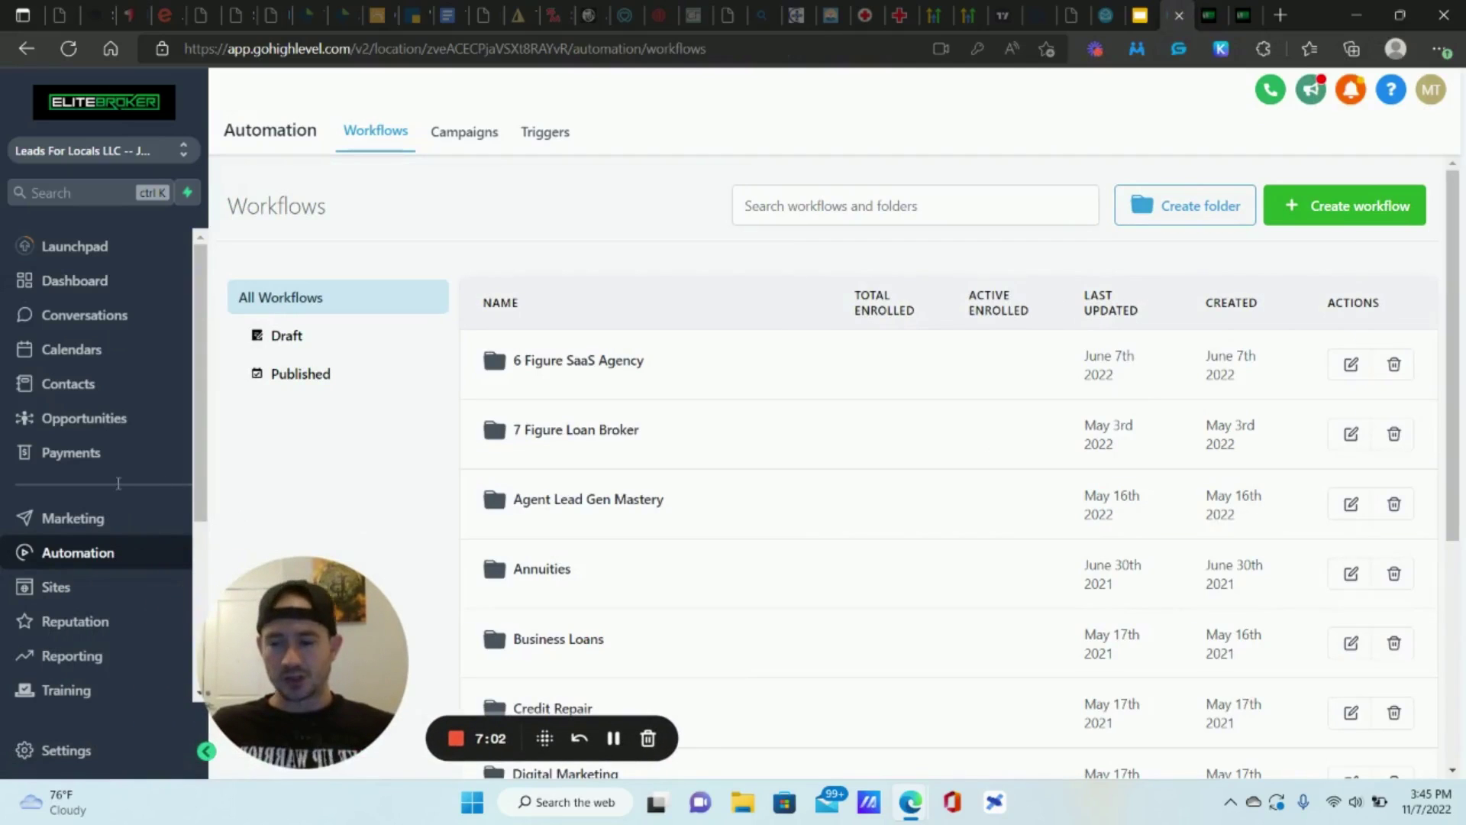
{"action": "left_click", "coordinate": [86, 521]}
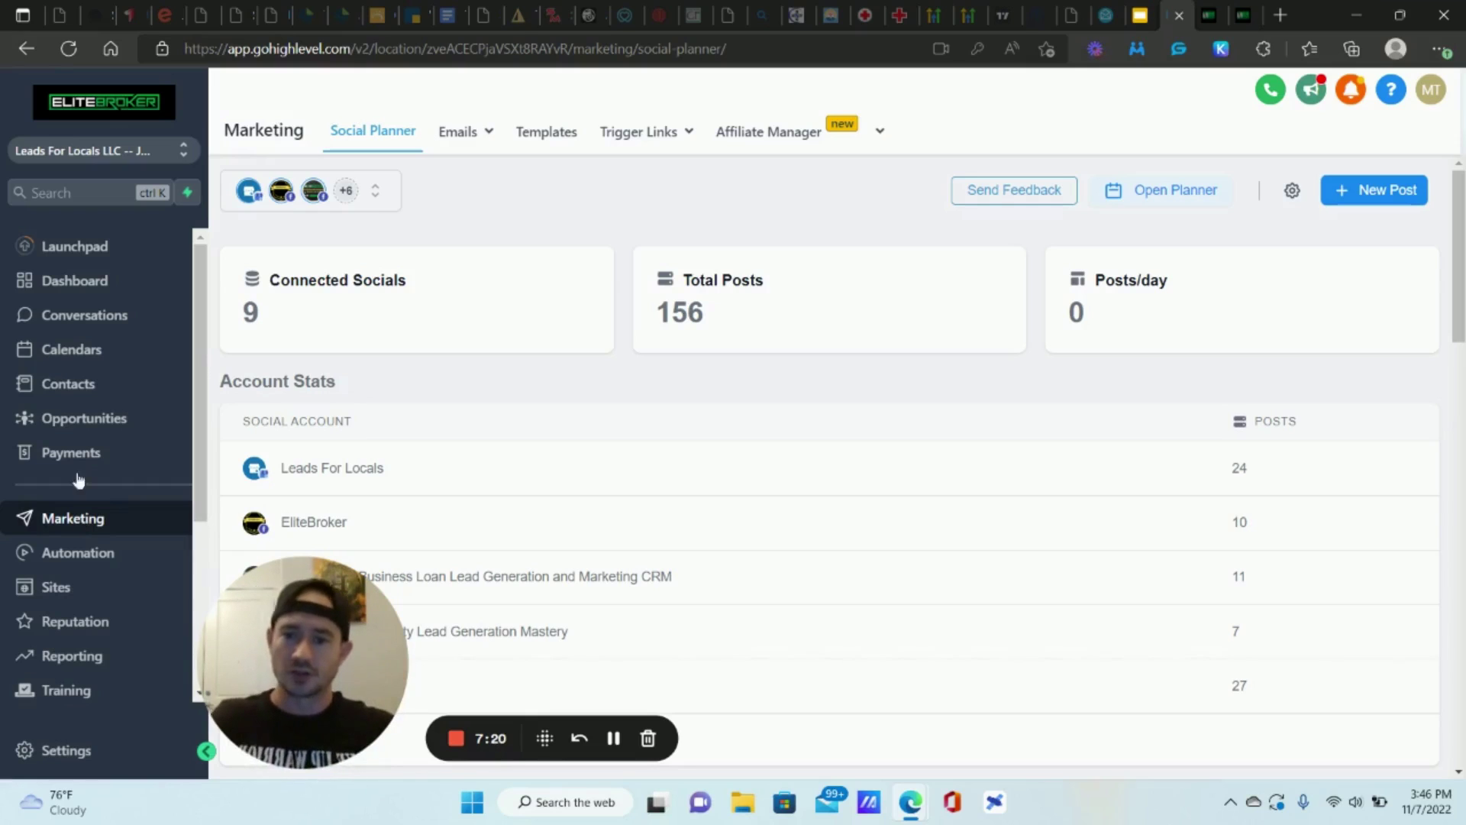
{"action": "mouse_move", "coordinate": [645, 136]}
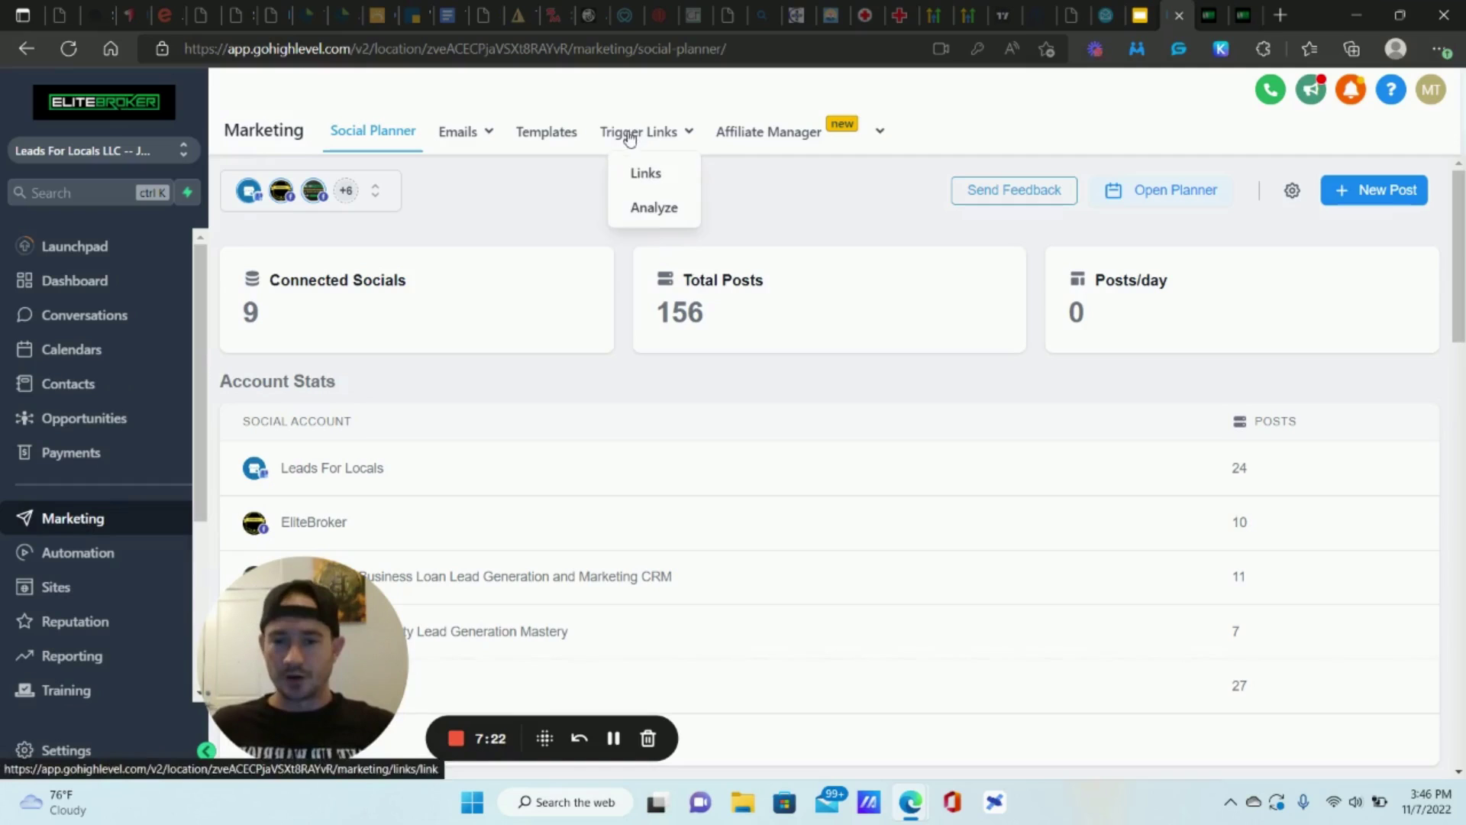
{"action": "left_click", "coordinate": [644, 172]}
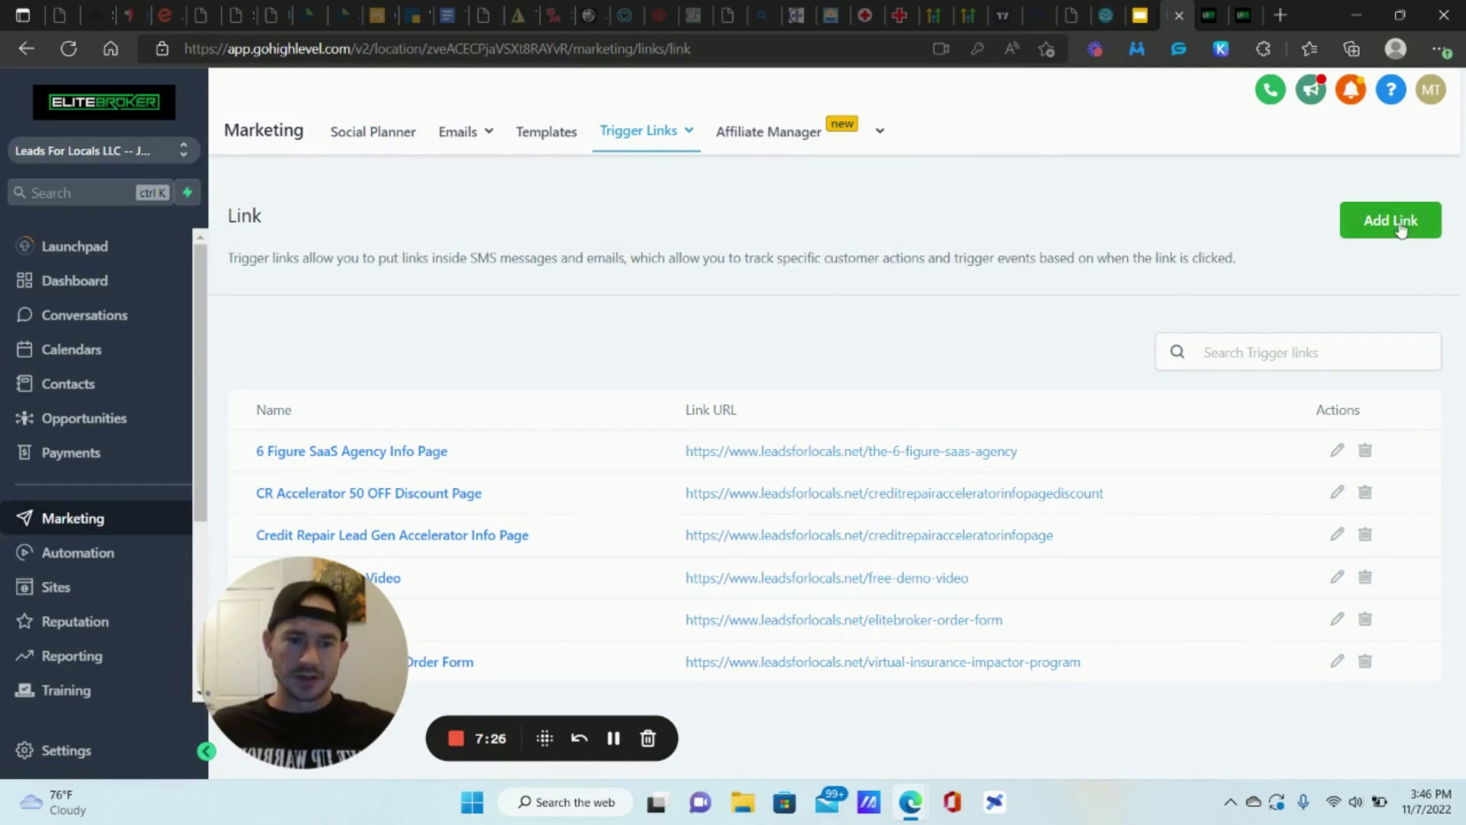
{"action": "left_click", "coordinate": [1400, 229]}
{"action": "left_click", "coordinate": [517, 284]}
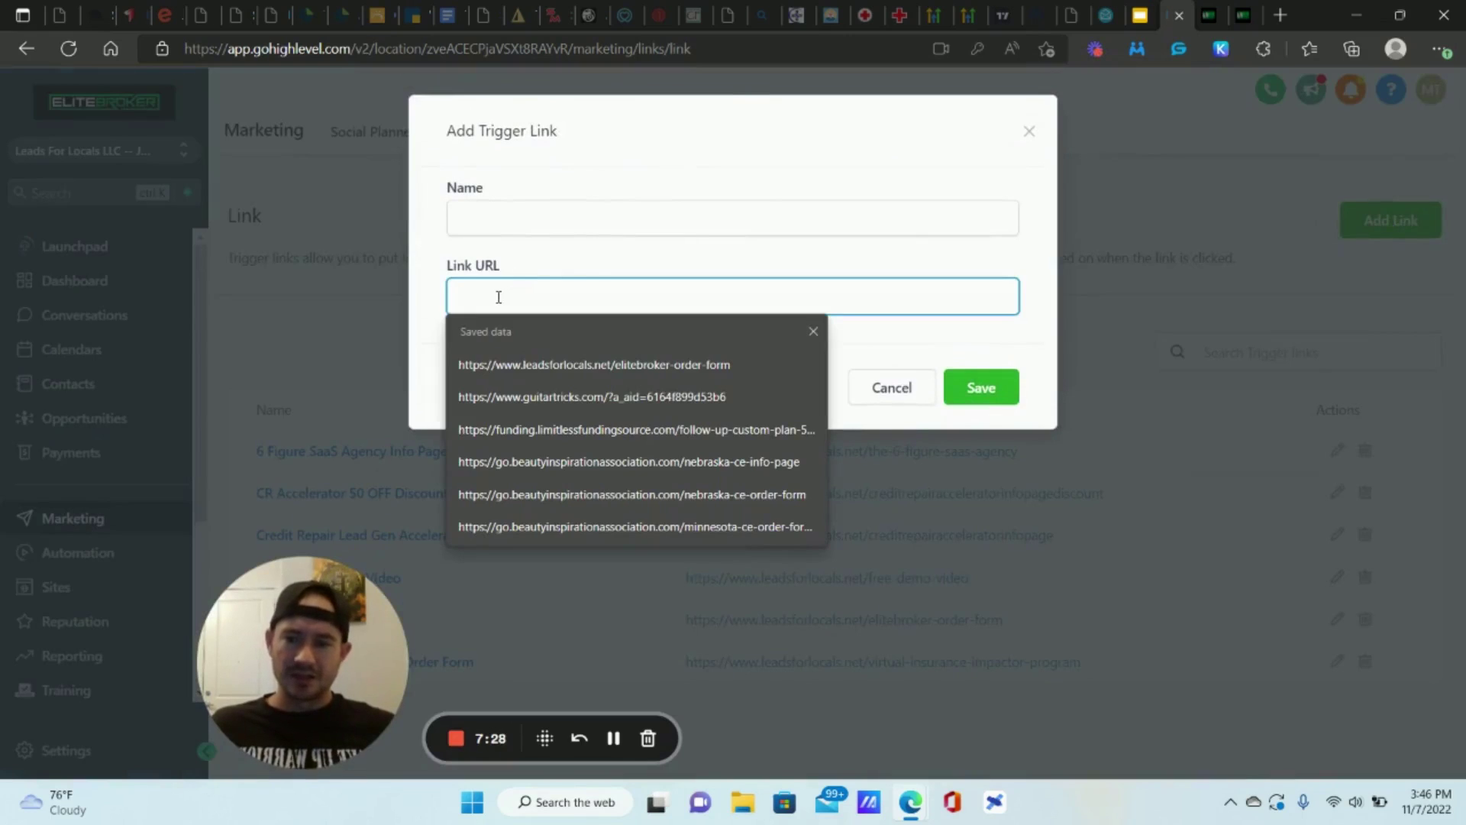
{"action": "left_click", "coordinate": [895, 388]}
{"action": "left_click", "coordinate": [1028, 131]}
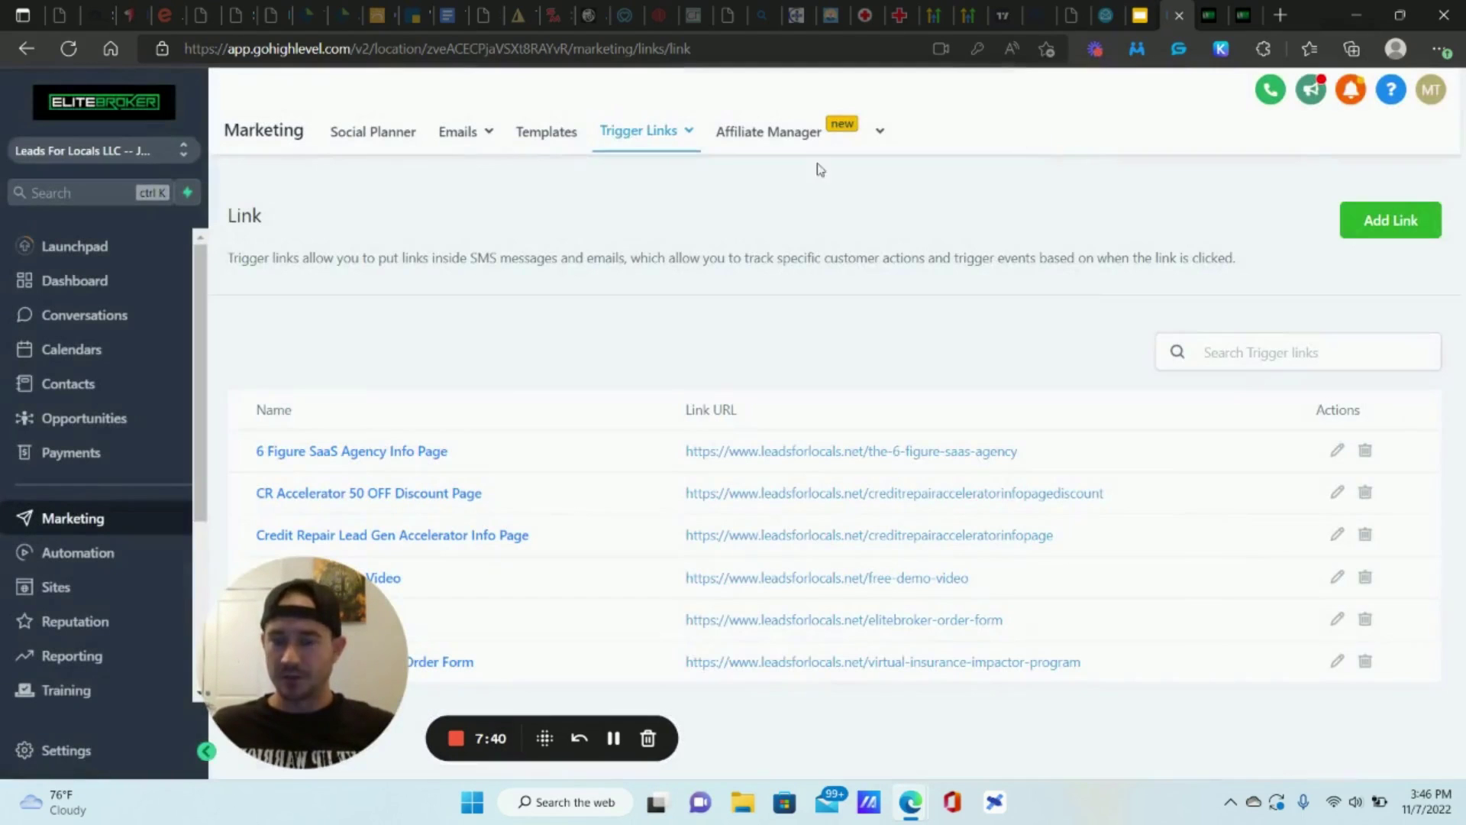
Step: Create a new automation workflow from scratch
{"action": "mouse_move", "coordinate": [603, 139]}
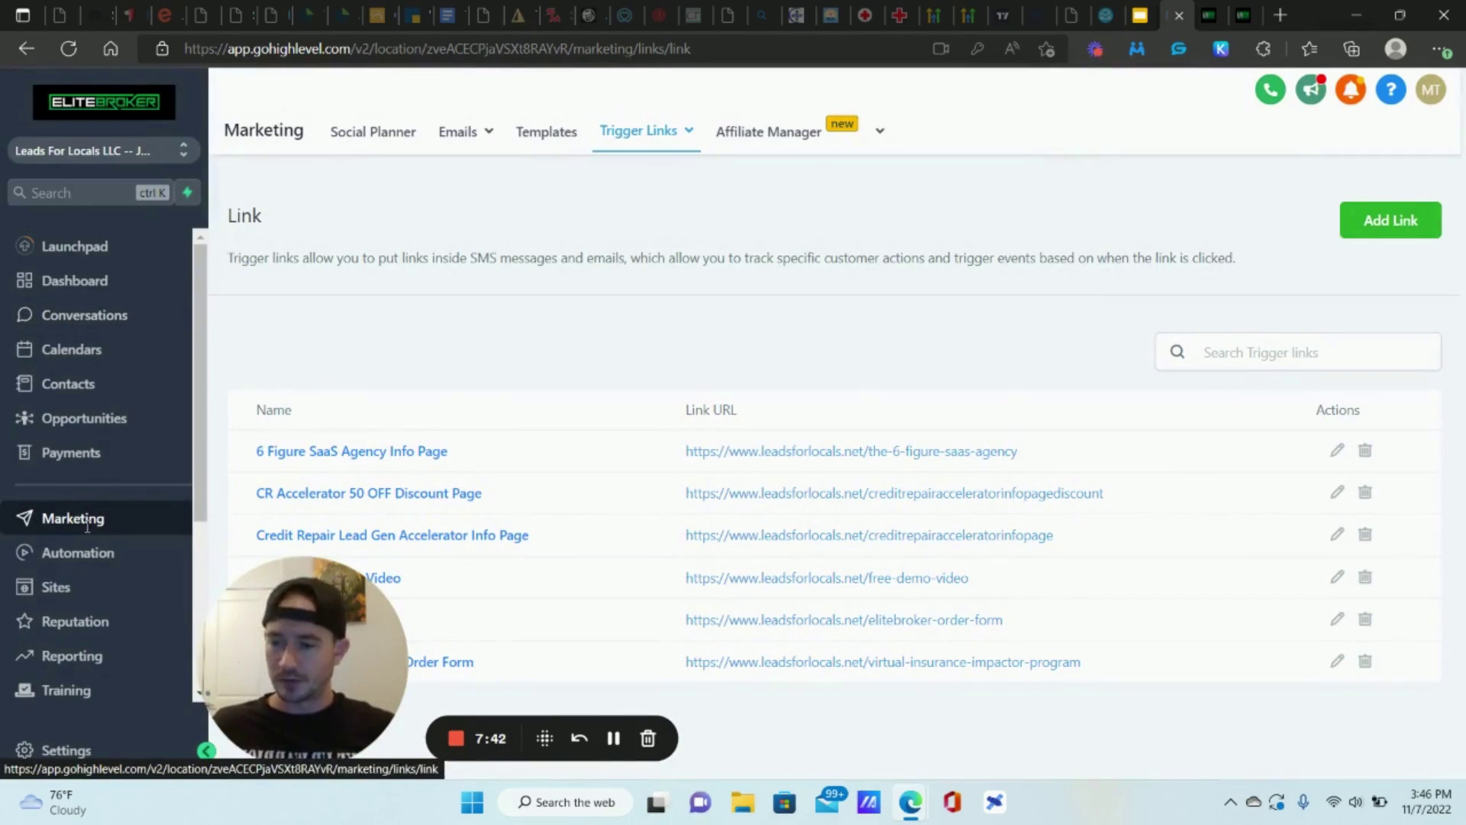
{"action": "left_click", "coordinate": [72, 552]}
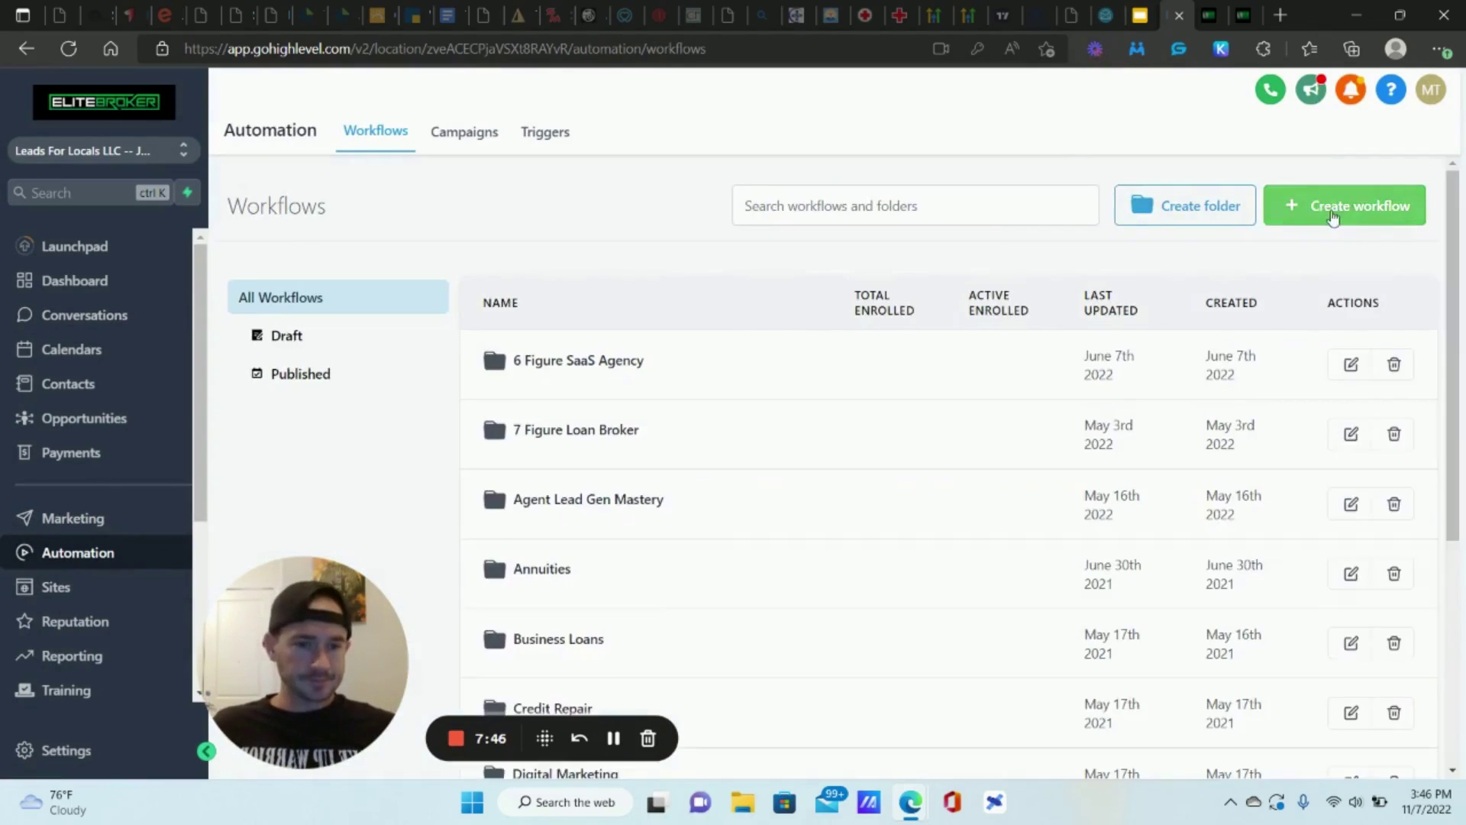
{"action": "left_click", "coordinate": [1333, 218]}
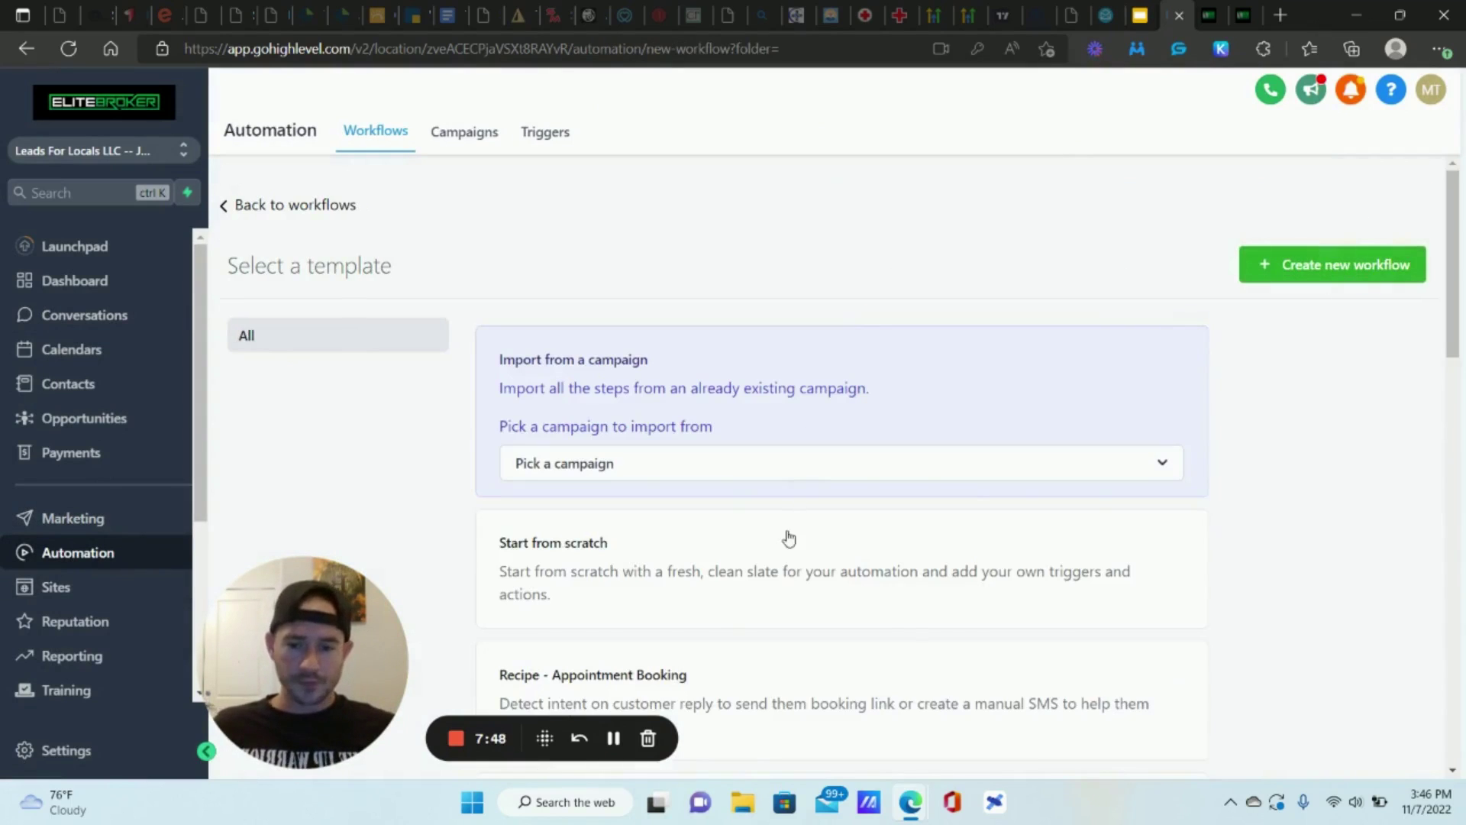
{"action": "left_click", "coordinate": [789, 538]}
{"action": "left_click", "coordinate": [1333, 267]}
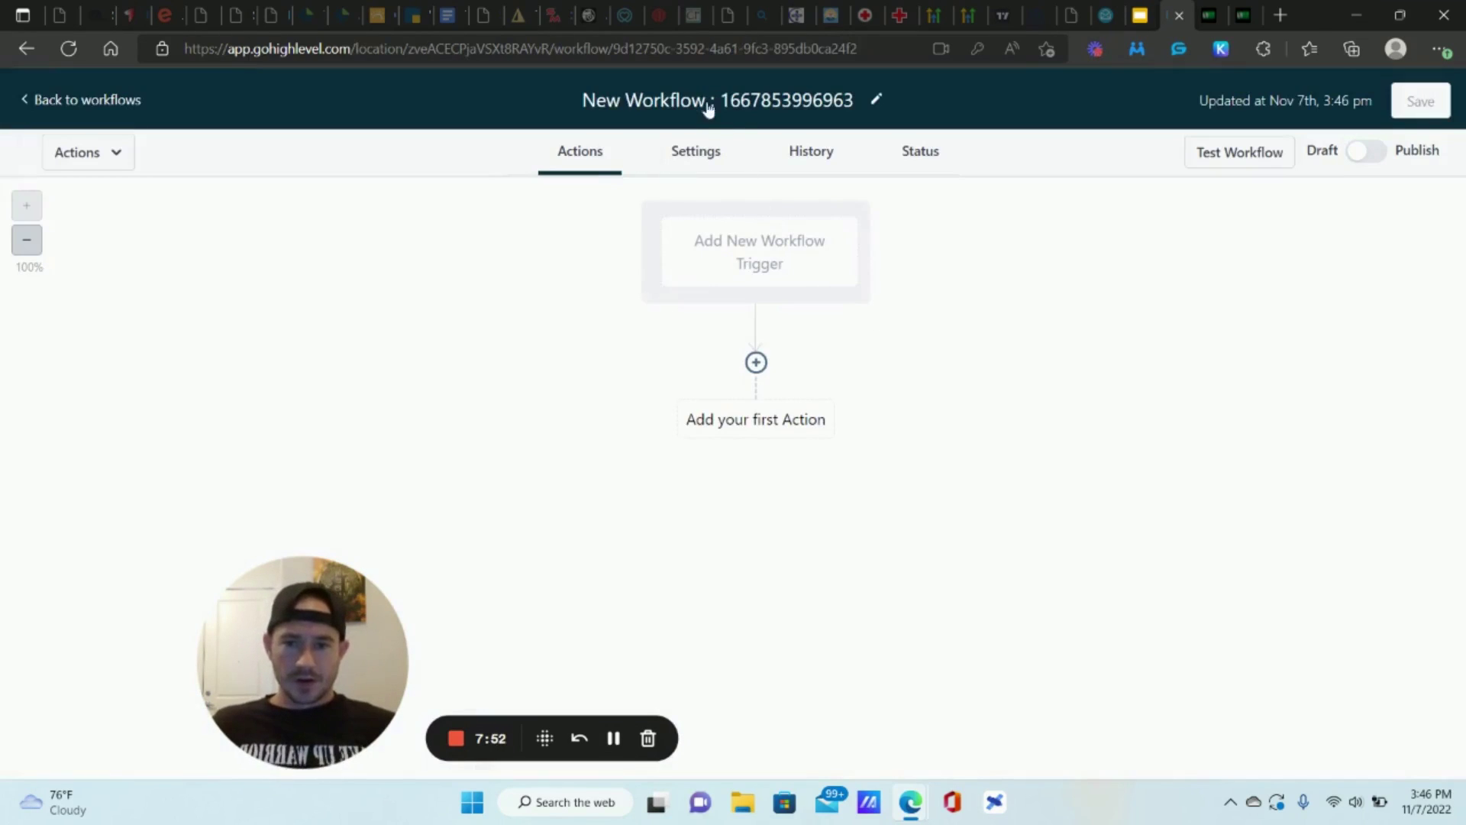
Step: Add a Trigger Link Clicked trigger filtered to the 6 Figure SaaS Agency Info Page link and save it
{"action": "left_click", "coordinate": [767, 254]}
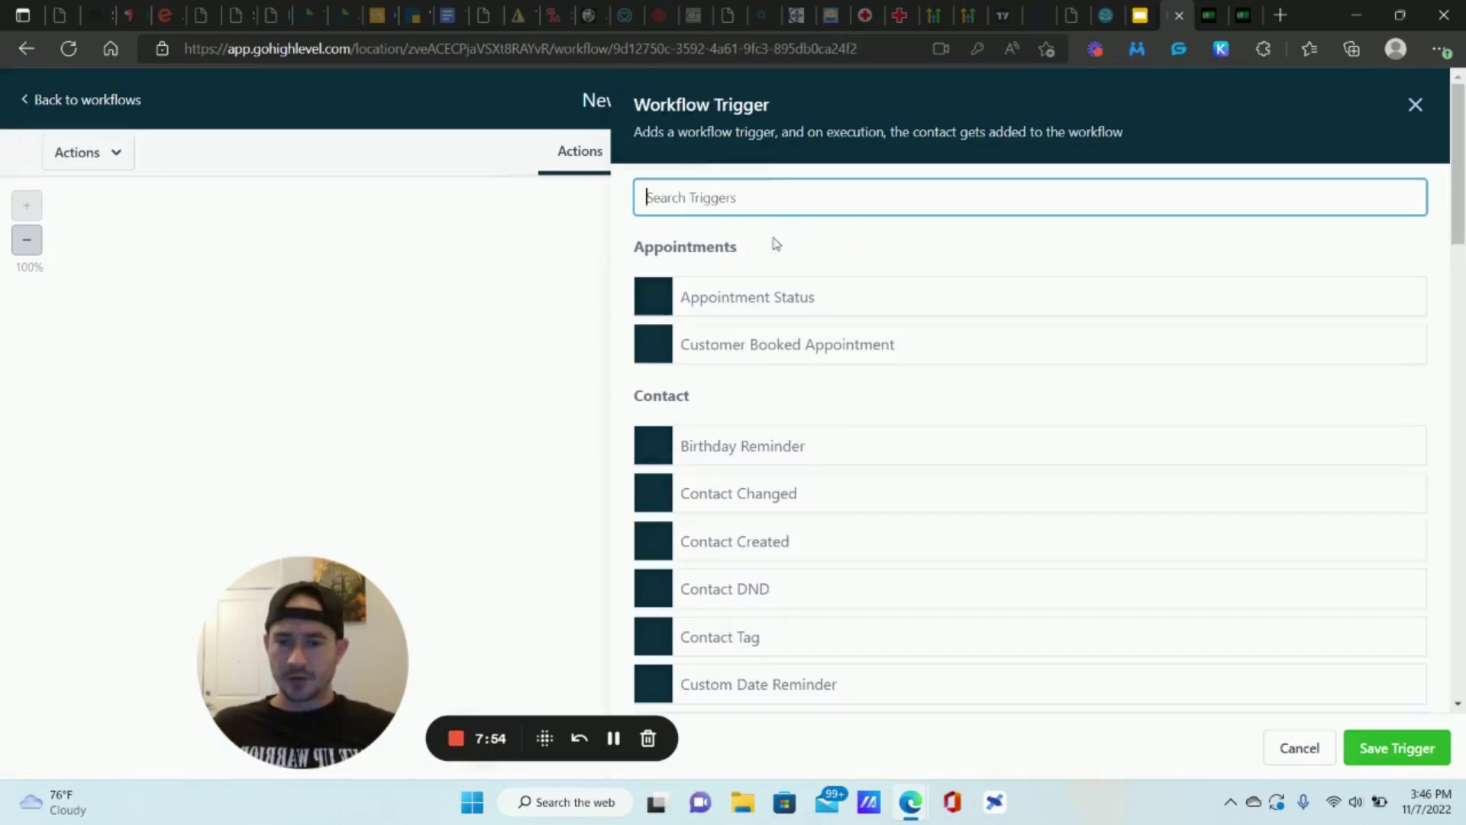
{"action": "type", "text": "trigg"}
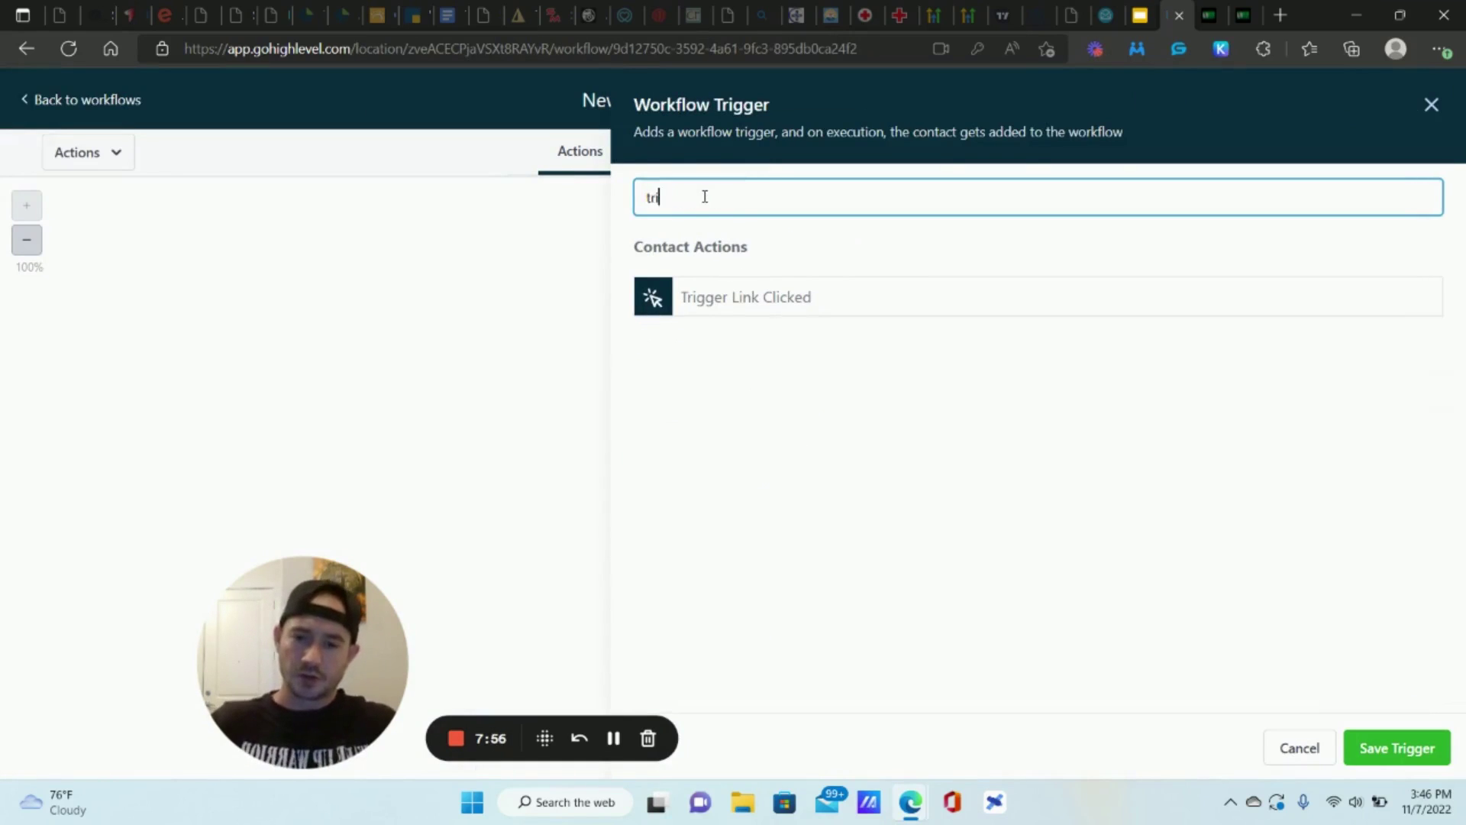
{"action": "left_click", "coordinate": [748, 303]}
{"action": "left_click", "coordinate": [682, 404]}
{"action": "left_click", "coordinate": [684, 425]}
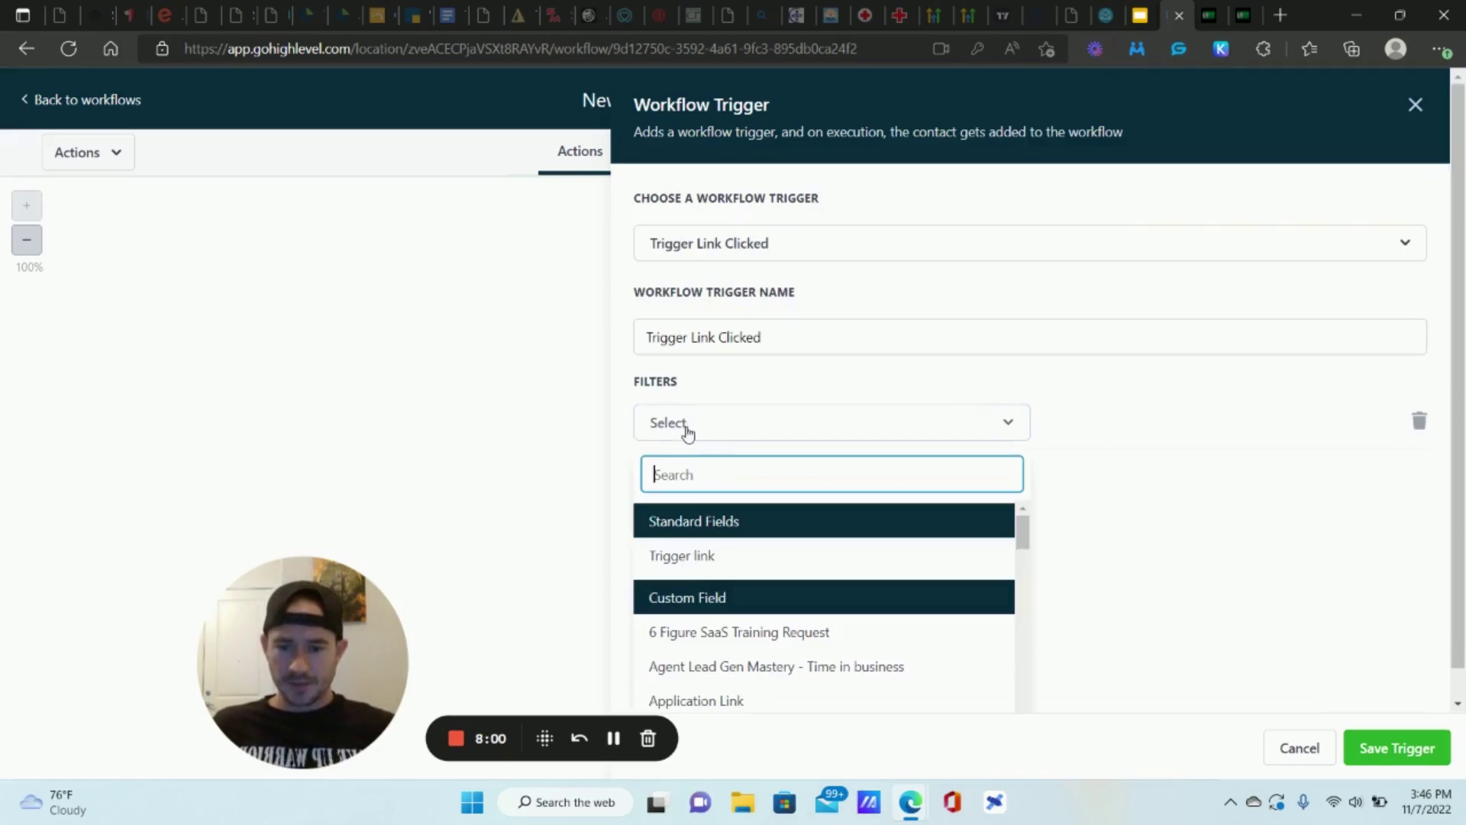
{"action": "left_click", "coordinate": [686, 555]}
{"action": "left_click", "coordinate": [1096, 433]}
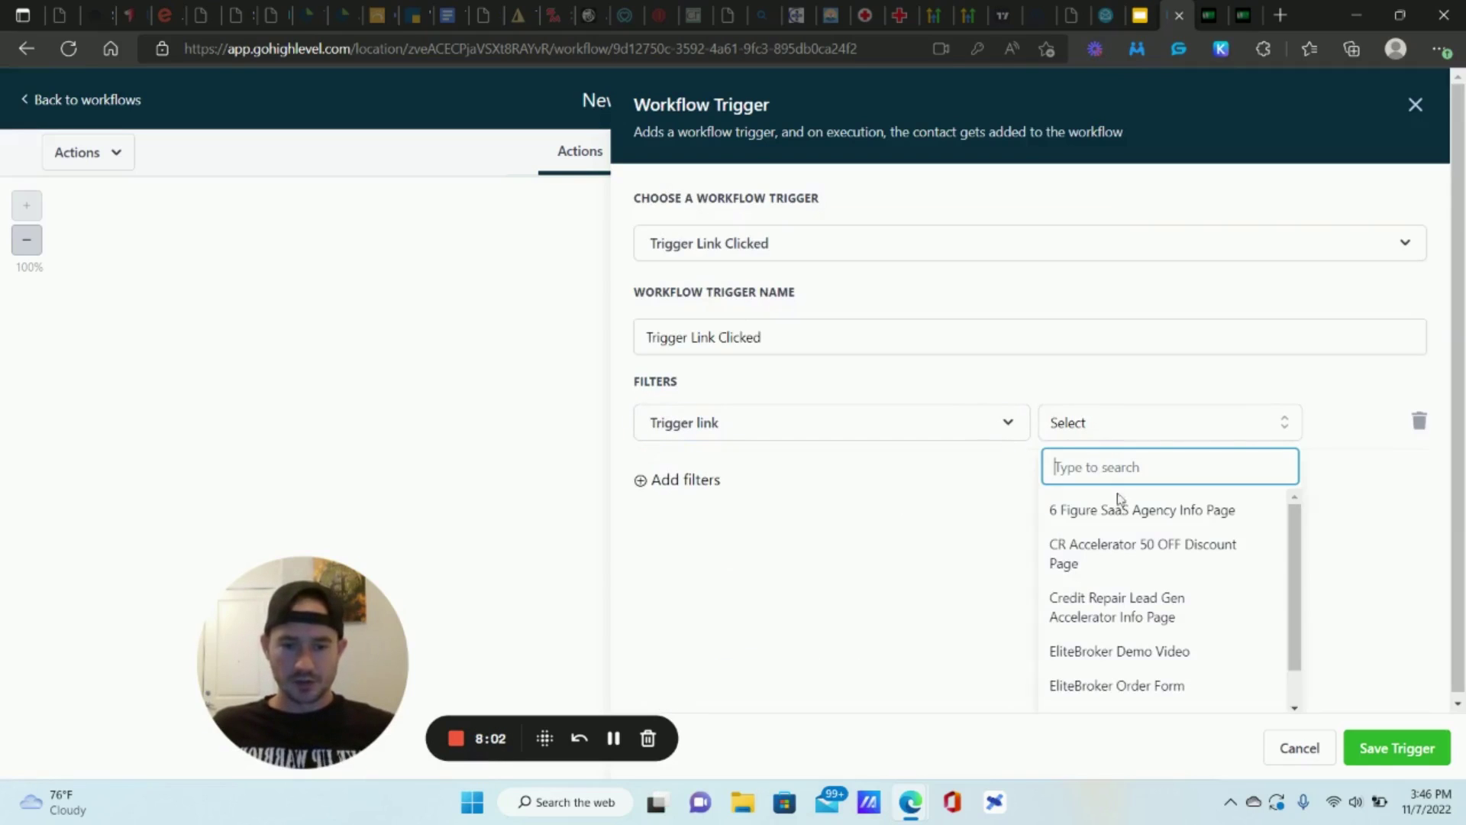
{"action": "left_click", "coordinate": [1138, 517]}
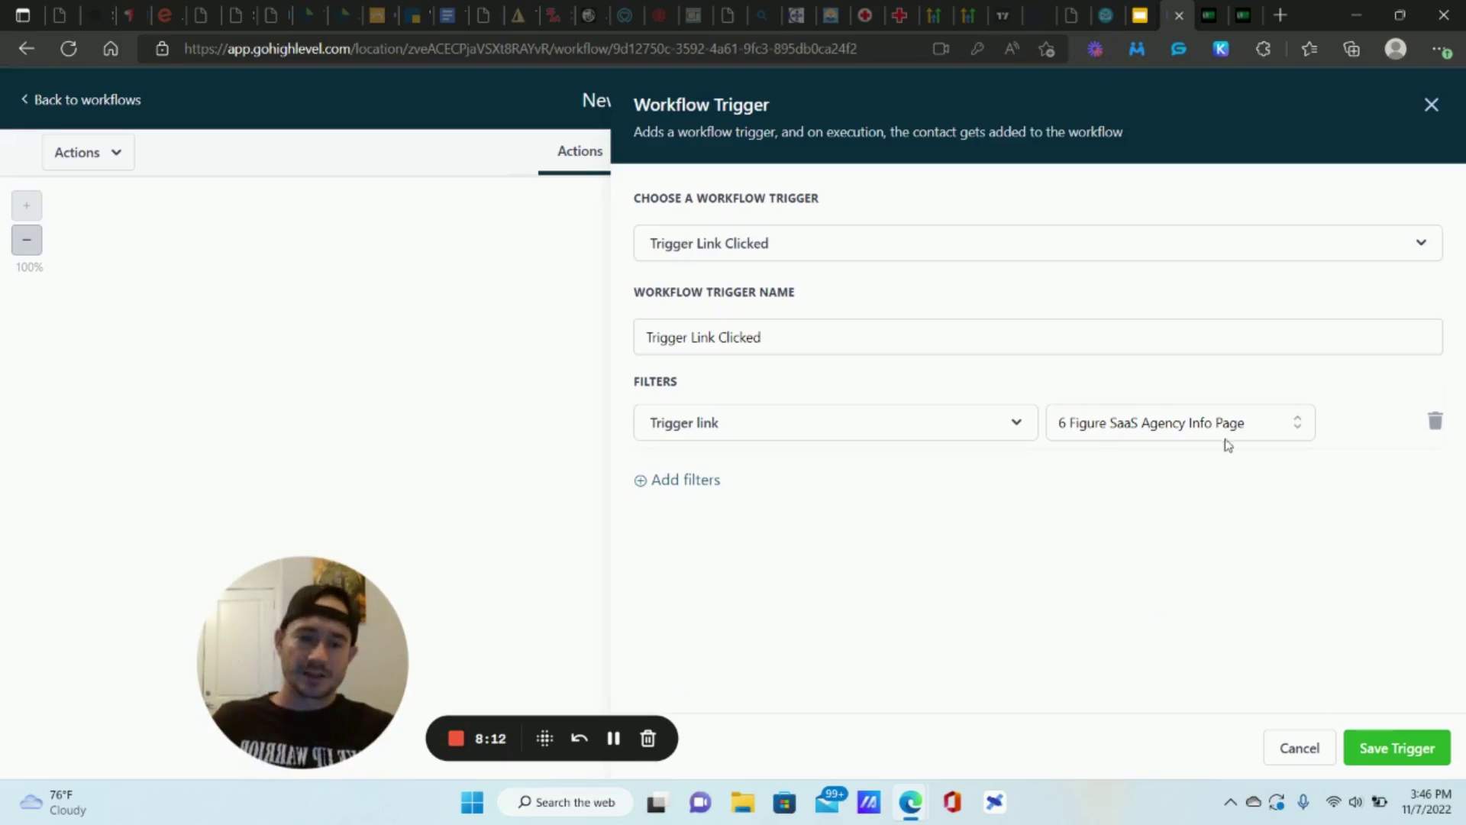
{"action": "left_click", "coordinate": [1397, 748]}
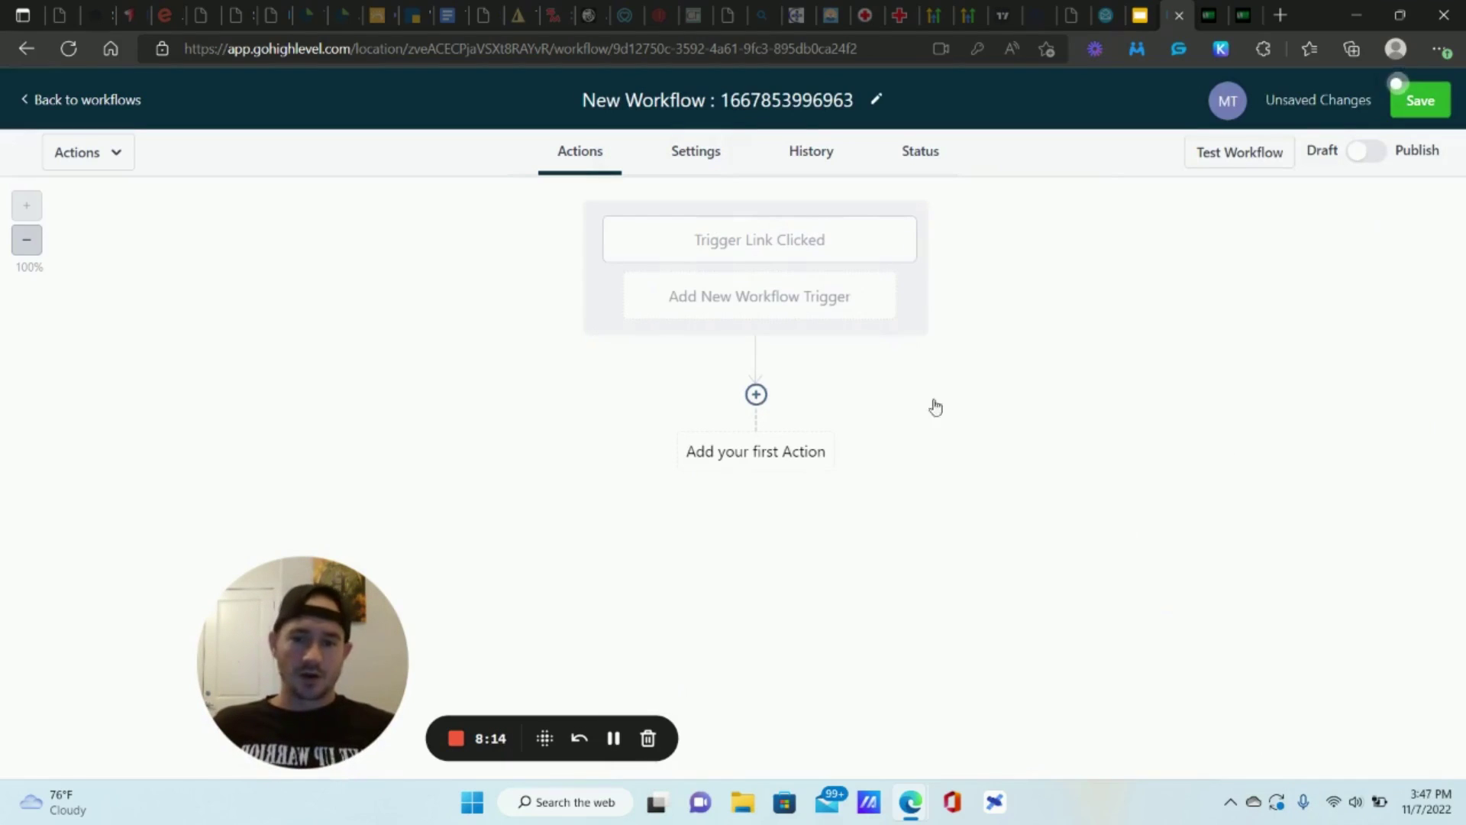
Step: Add a second workflow trigger of the type Video Tracking
{"action": "left_click", "coordinate": [795, 304]}
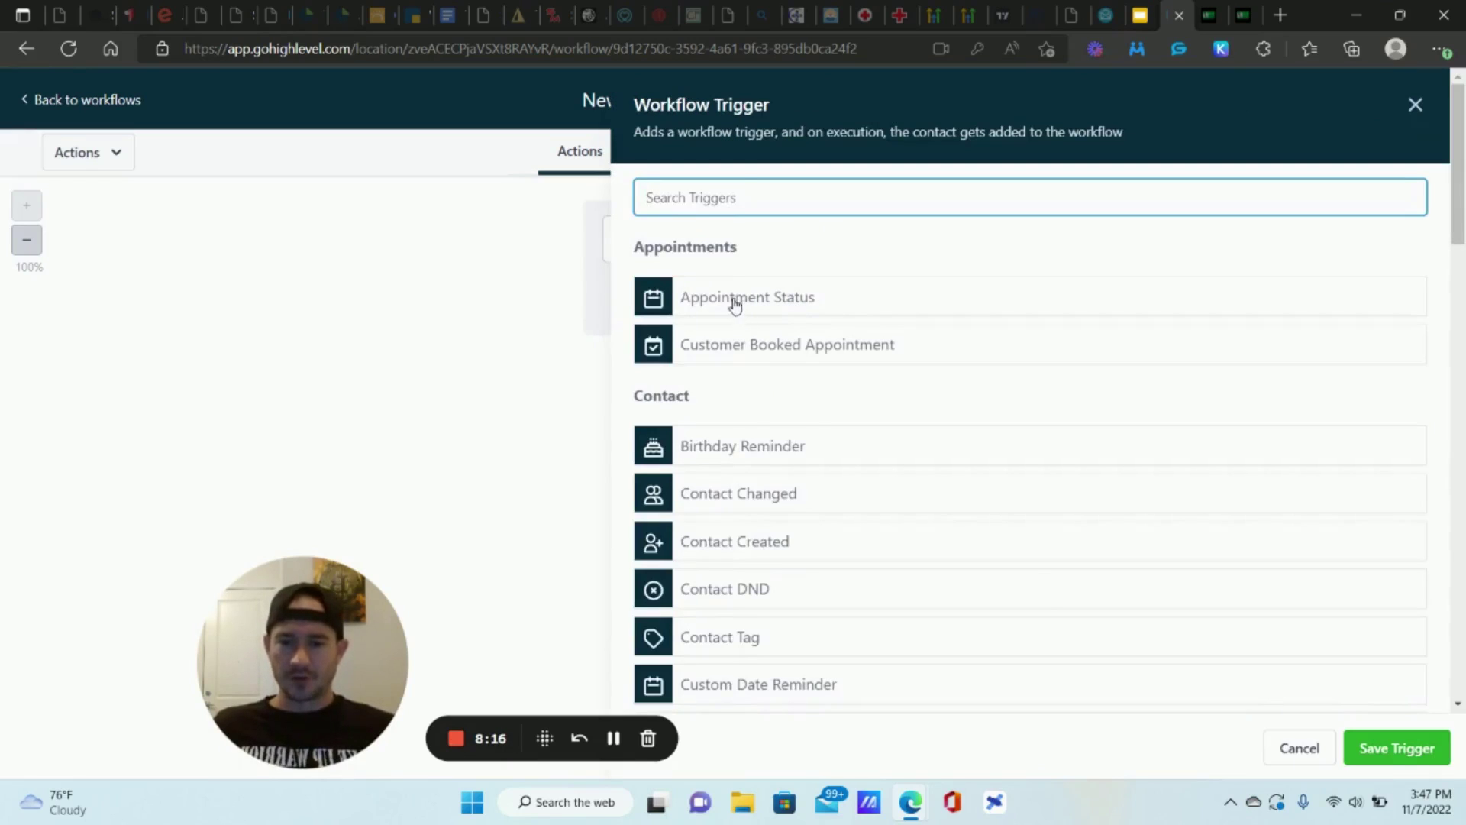
{"action": "left_click", "coordinate": [768, 187]}
{"action": "type", "text": "video"}
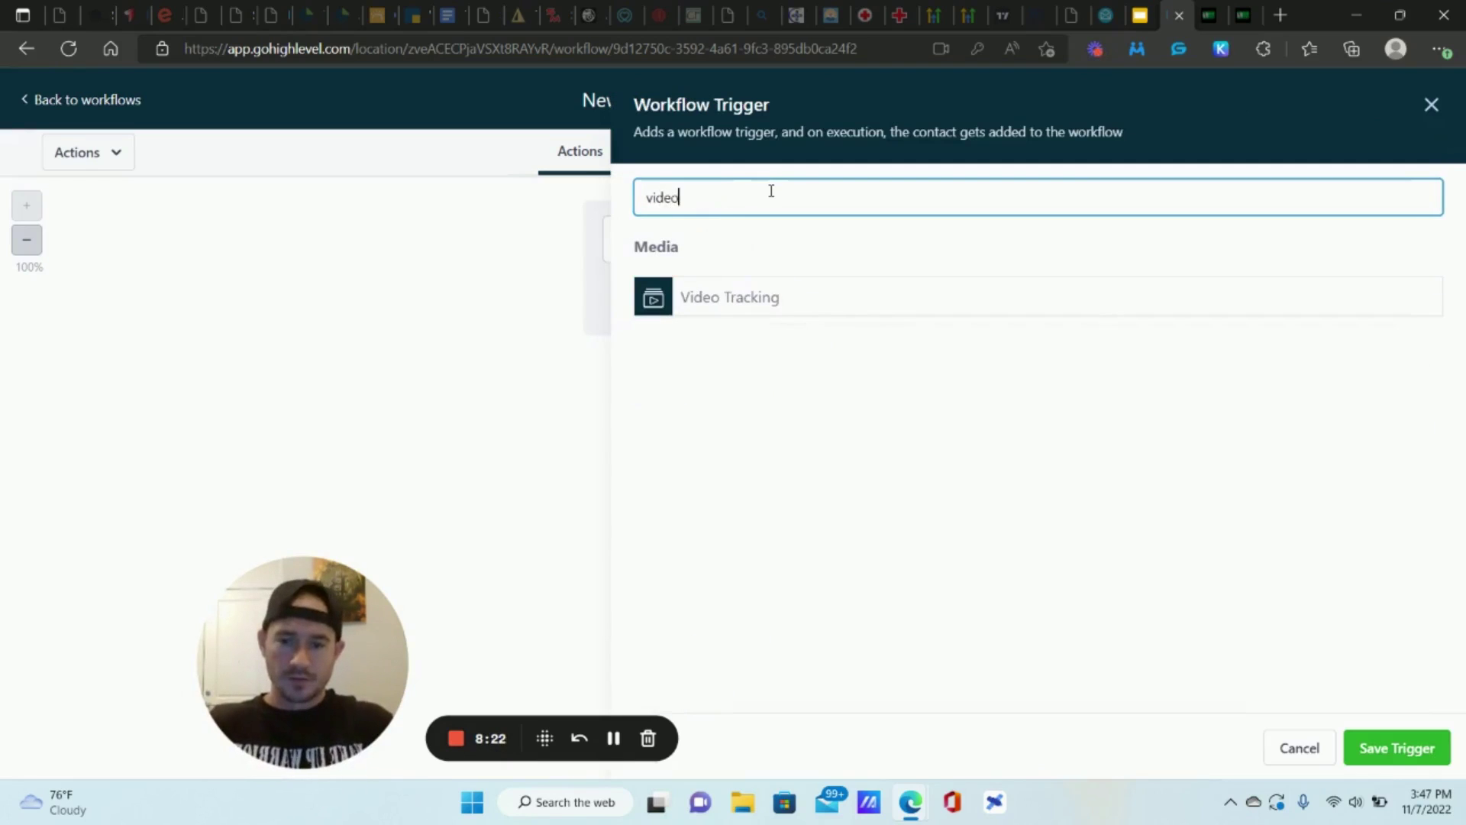
{"action": "left_click", "coordinate": [735, 299]}
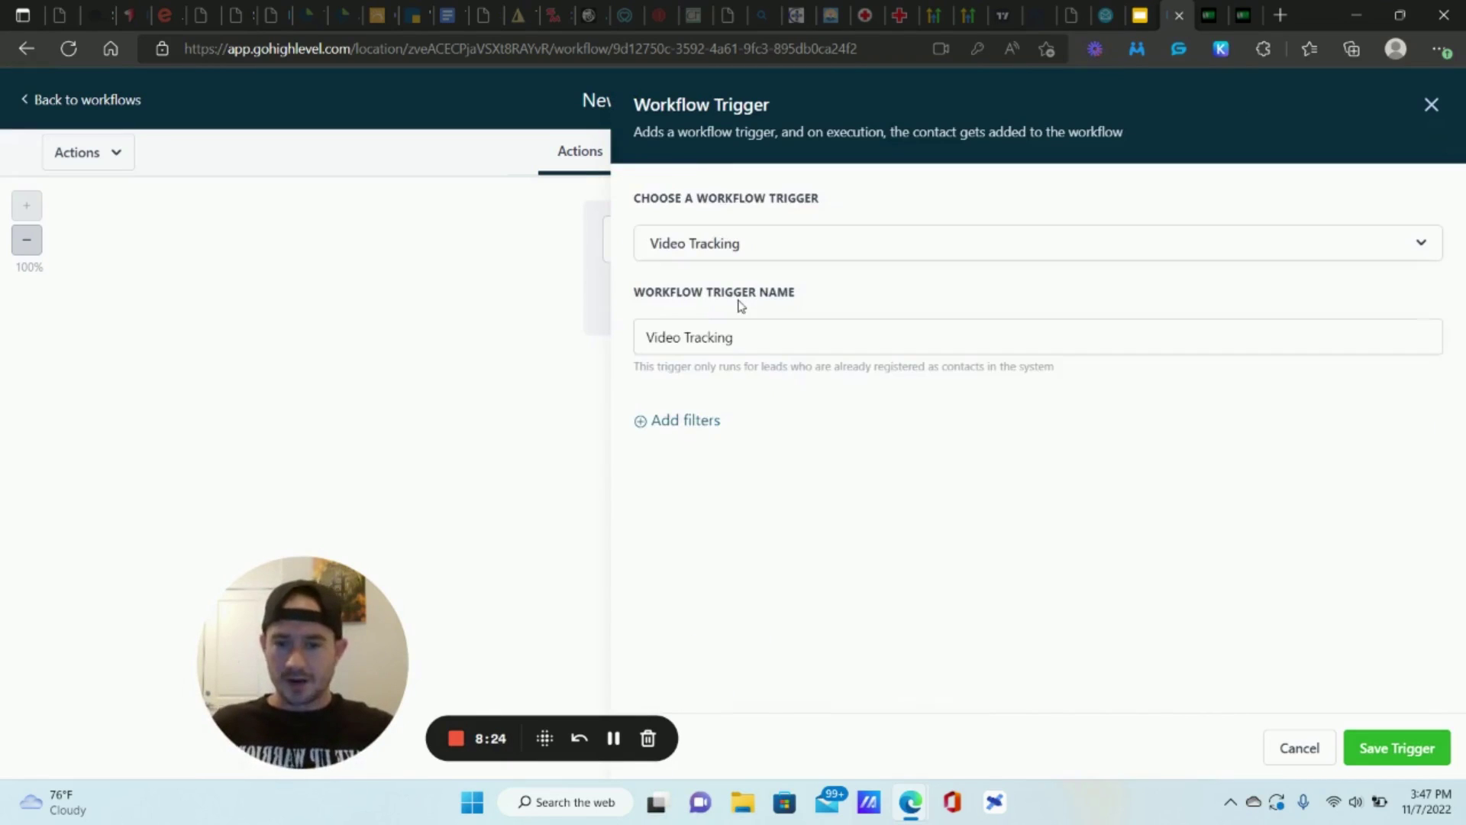
Step: Filter the Video Tracking trigger to Video is any of 6 Figure SaaS Agency University Demo.mp4
{"action": "left_click", "coordinate": [672, 425]}
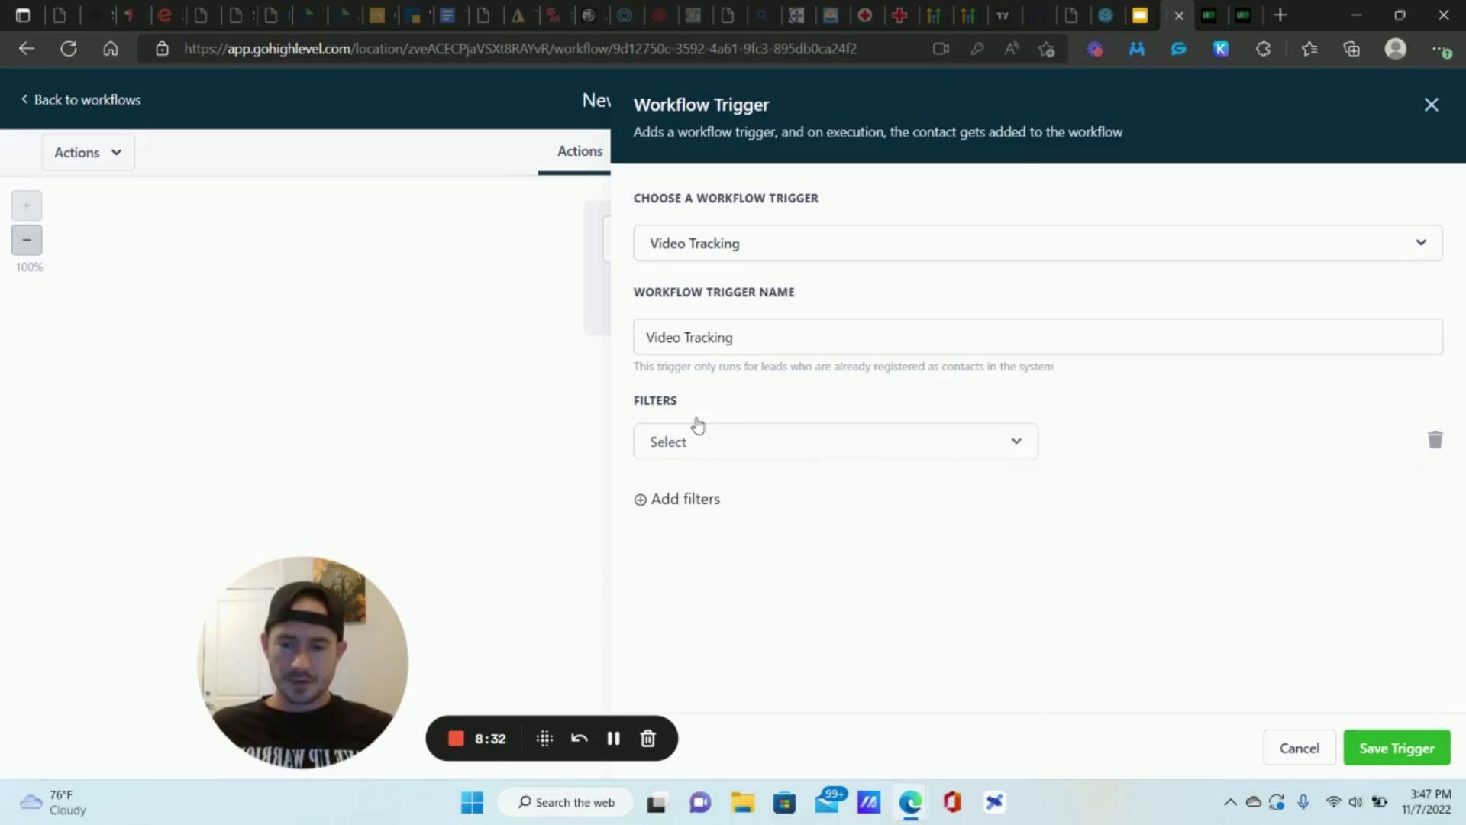
{"action": "left_click", "coordinate": [703, 443]}
{"action": "left_click", "coordinate": [678, 610]}
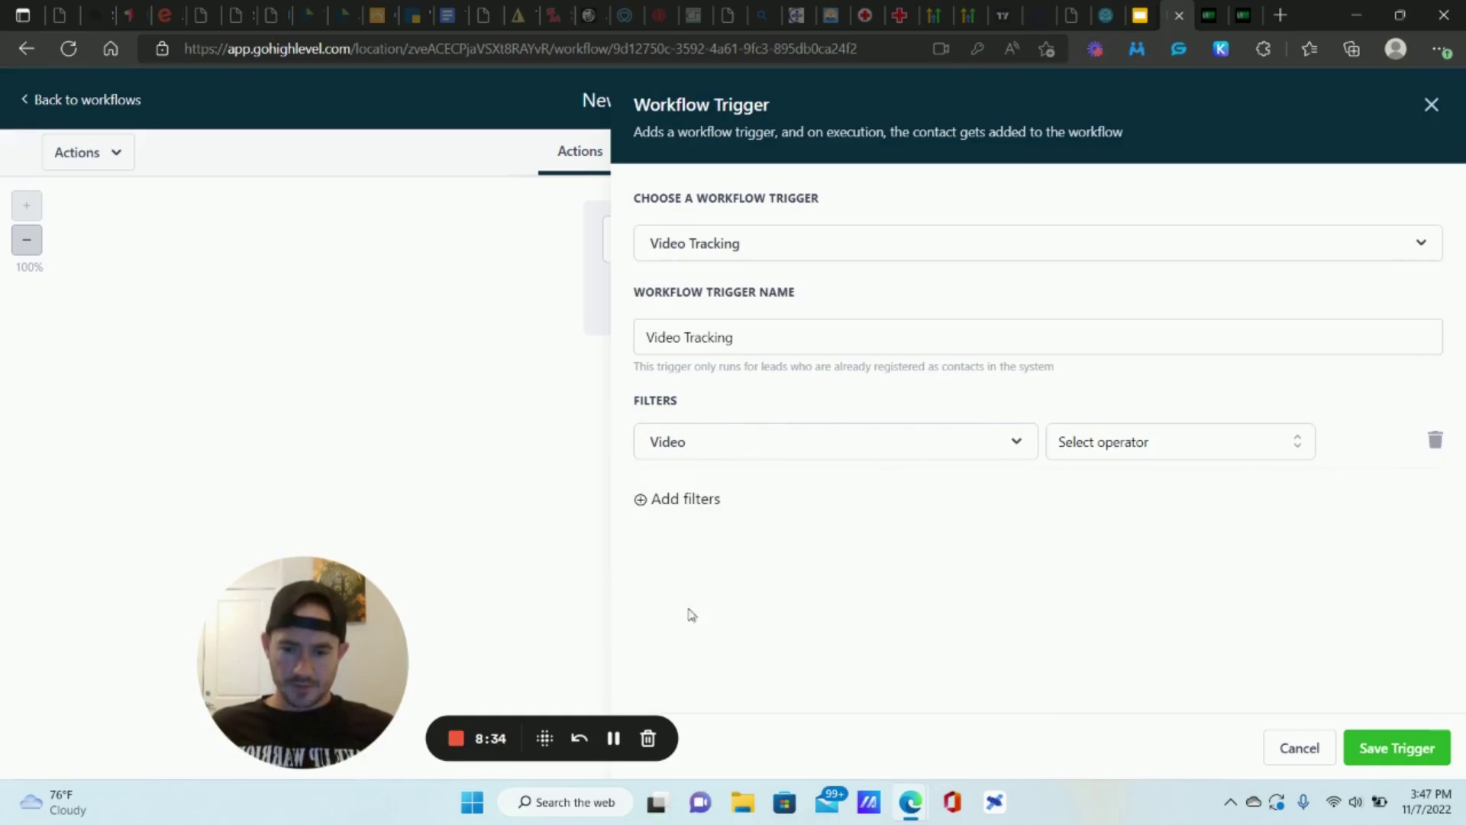
{"action": "left_click", "coordinate": [1104, 441]}
{"action": "left_click", "coordinate": [1096, 484]}
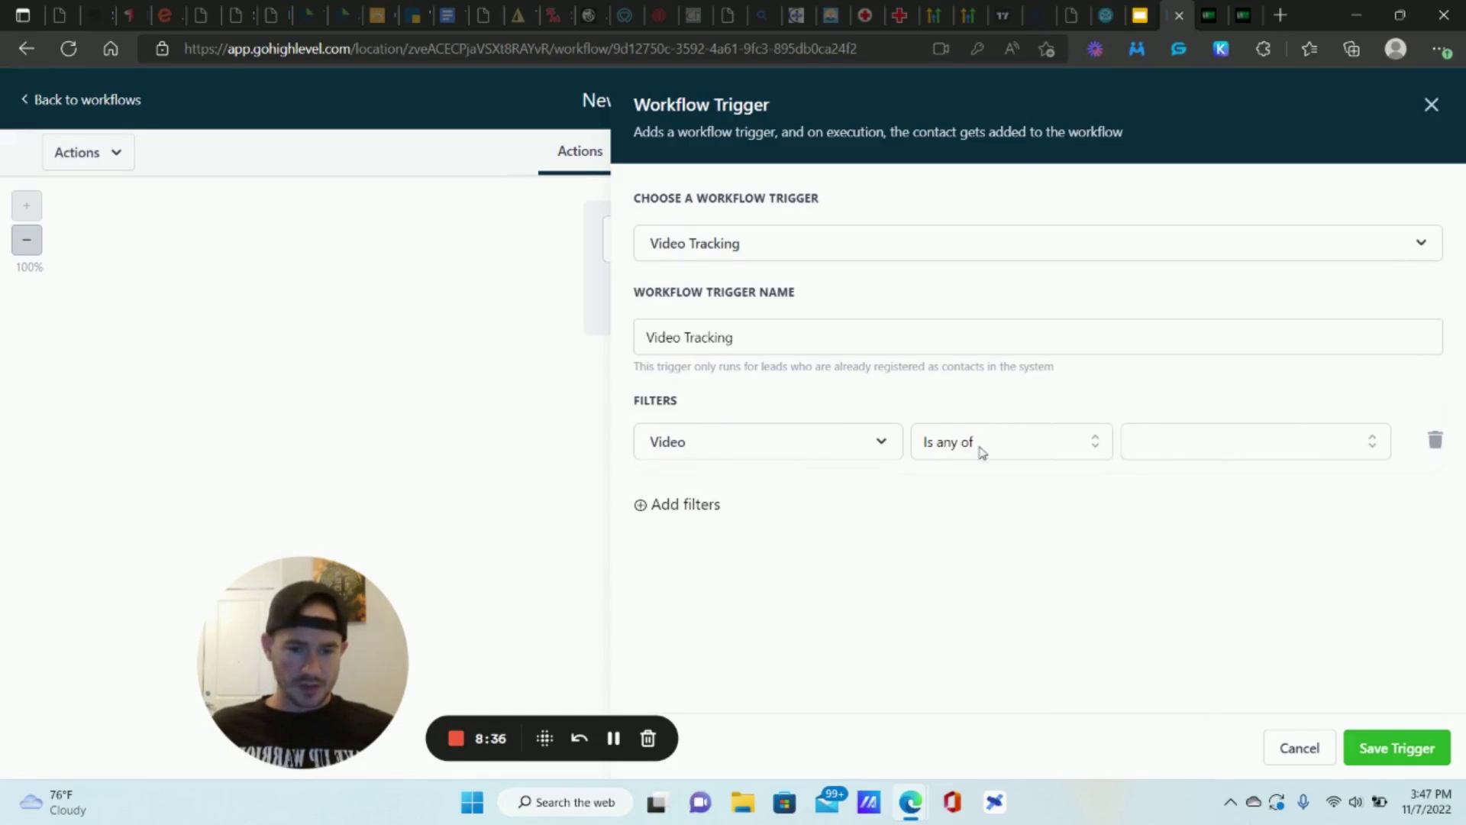
{"action": "left_click", "coordinate": [1204, 449]}
{"action": "left_click", "coordinate": [1211, 550]}
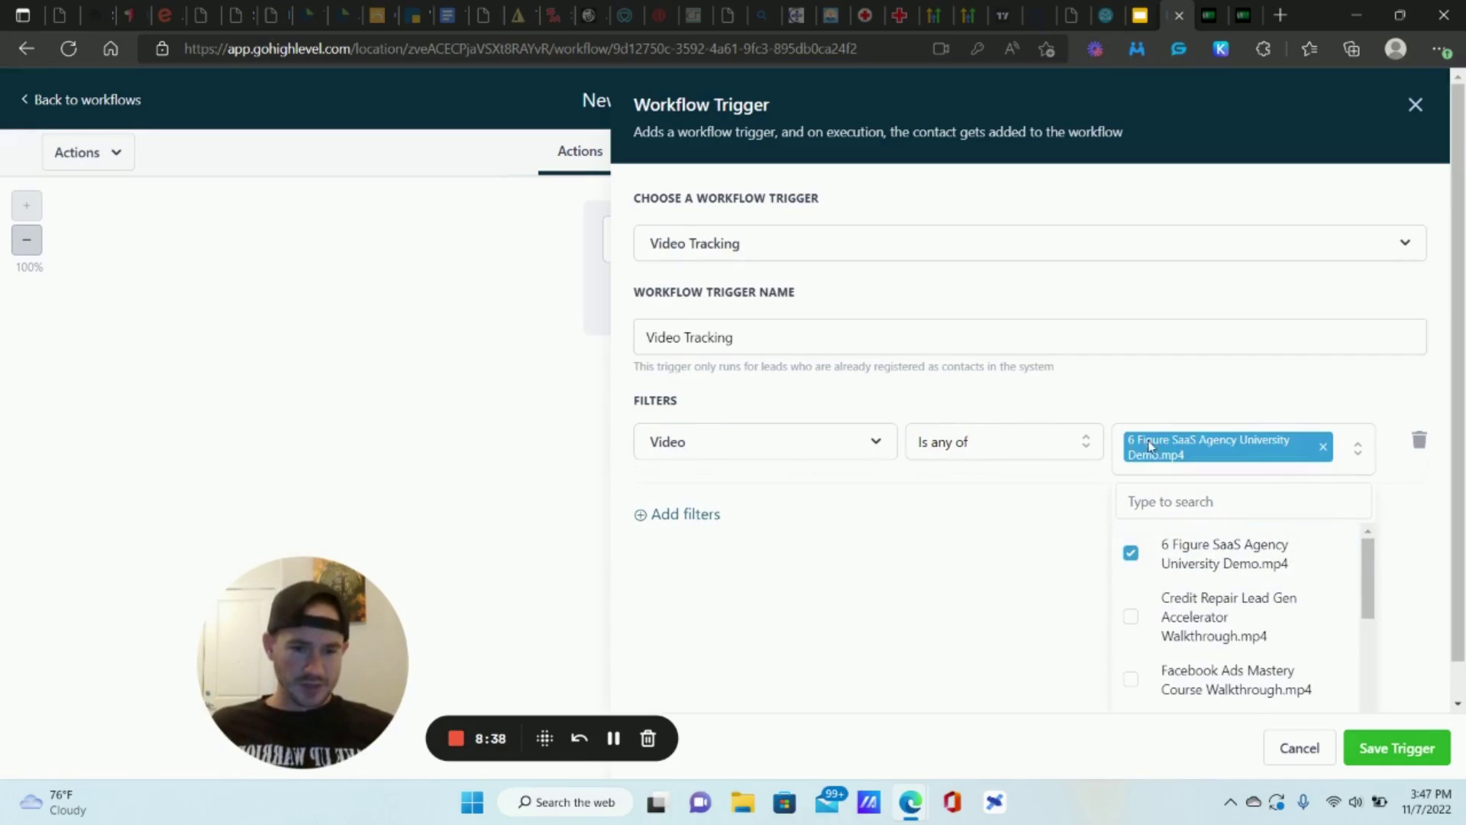
{"action": "left_click", "coordinate": [1015, 617]}
Step: Add a Video duration (%) Greater than or Equal to 50 filter to the Video Tracking trigger and save the trigger
{"action": "left_click", "coordinate": [704, 515]}
{"action": "left_click", "coordinate": [700, 516]}
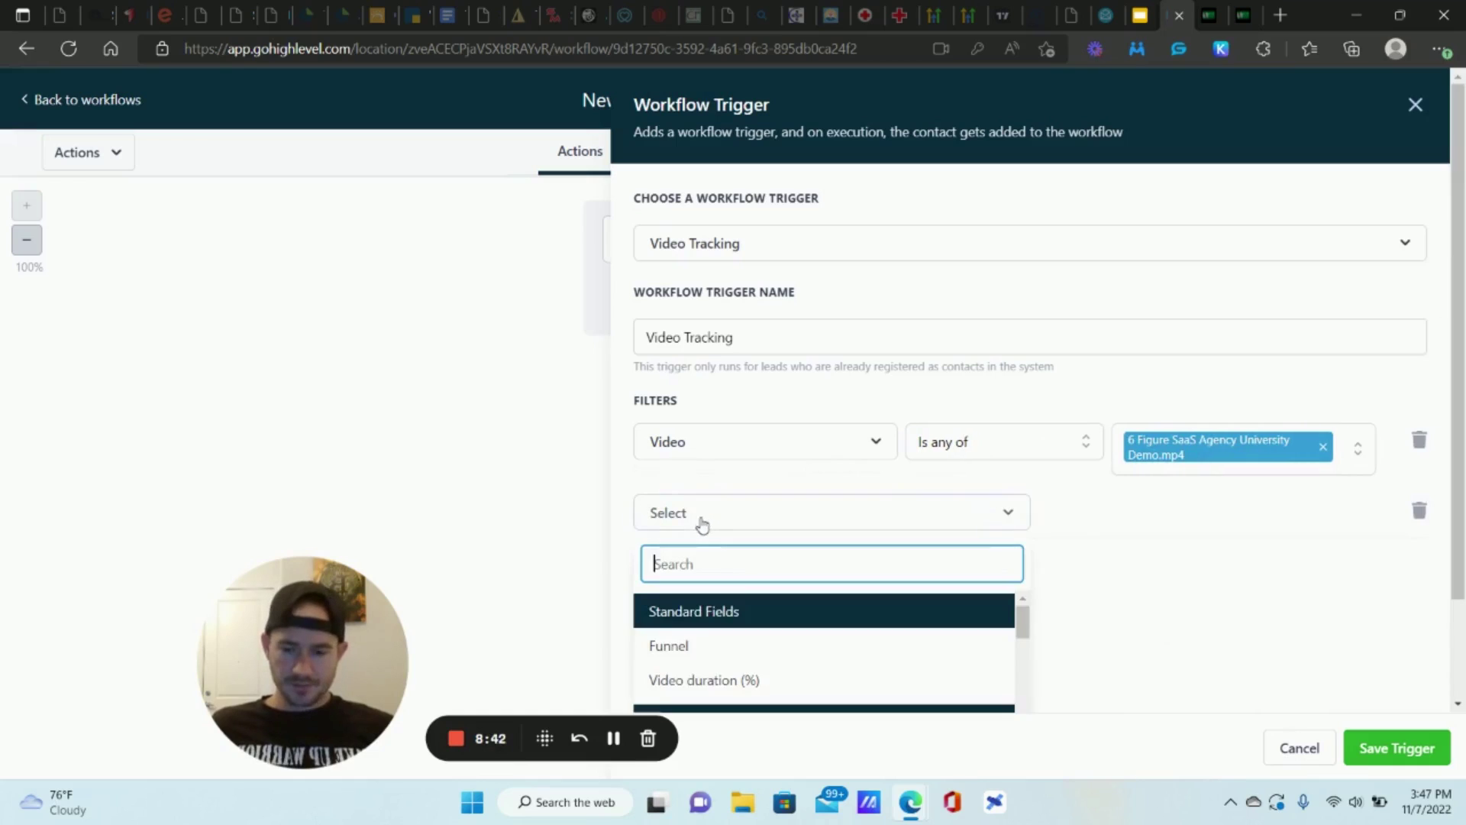
{"action": "left_click", "coordinate": [695, 679]}
{"action": "left_click", "coordinate": [1188, 526]}
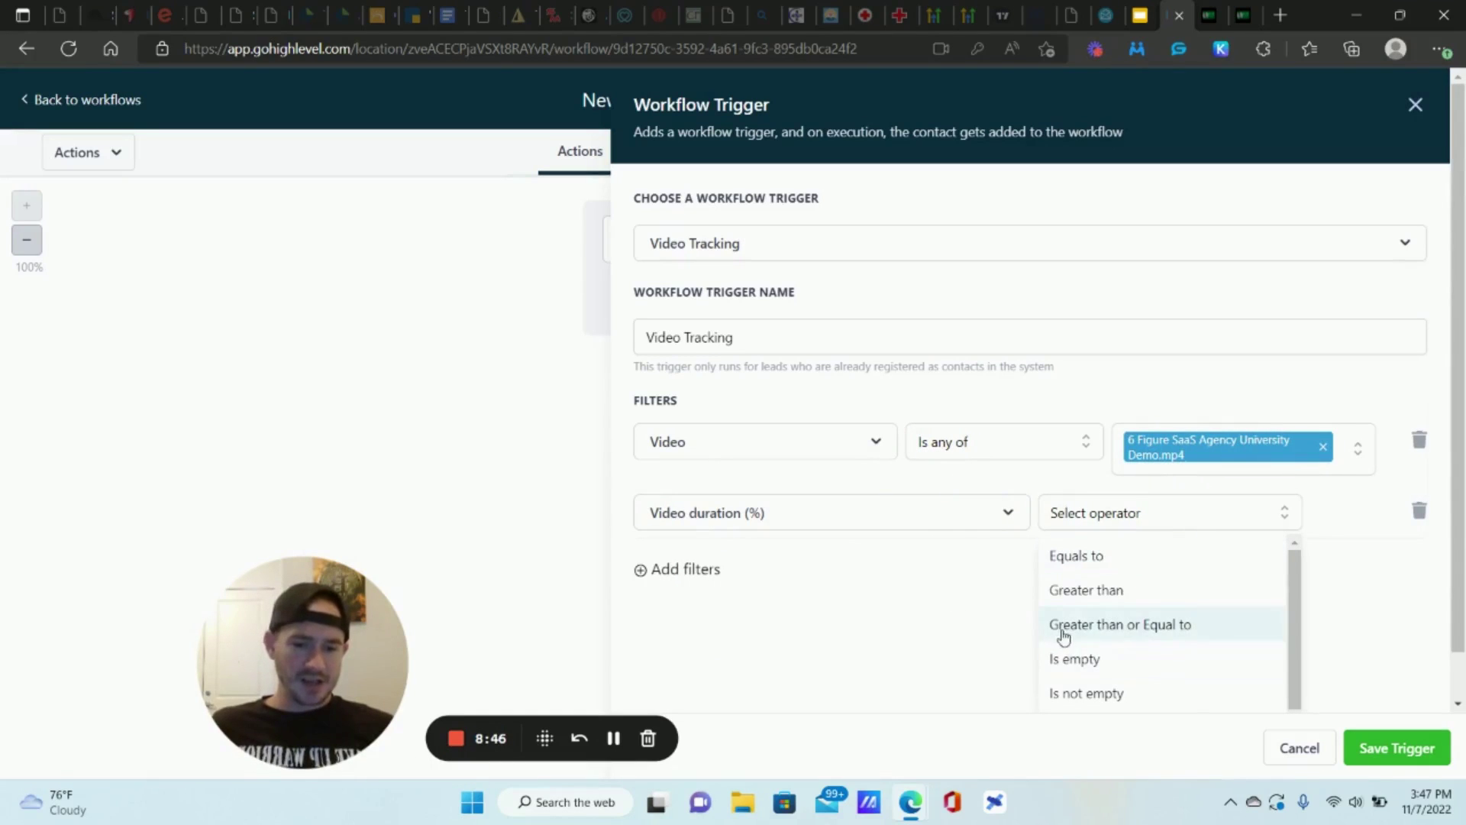
{"action": "left_click", "coordinate": [1137, 625]}
{"action": "left_click", "coordinate": [1177, 517]}
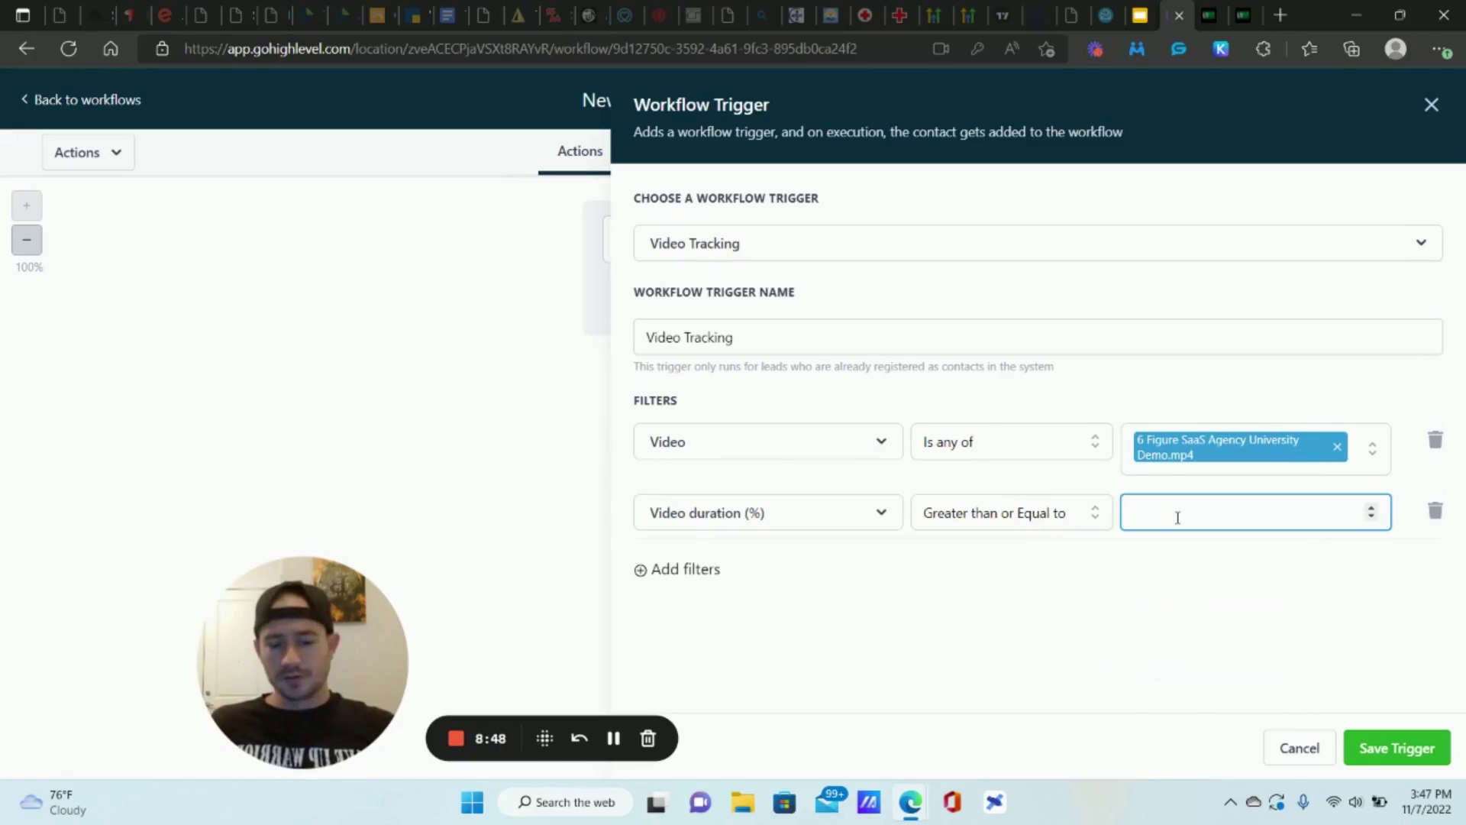
{"action": "type", "text": "50"}
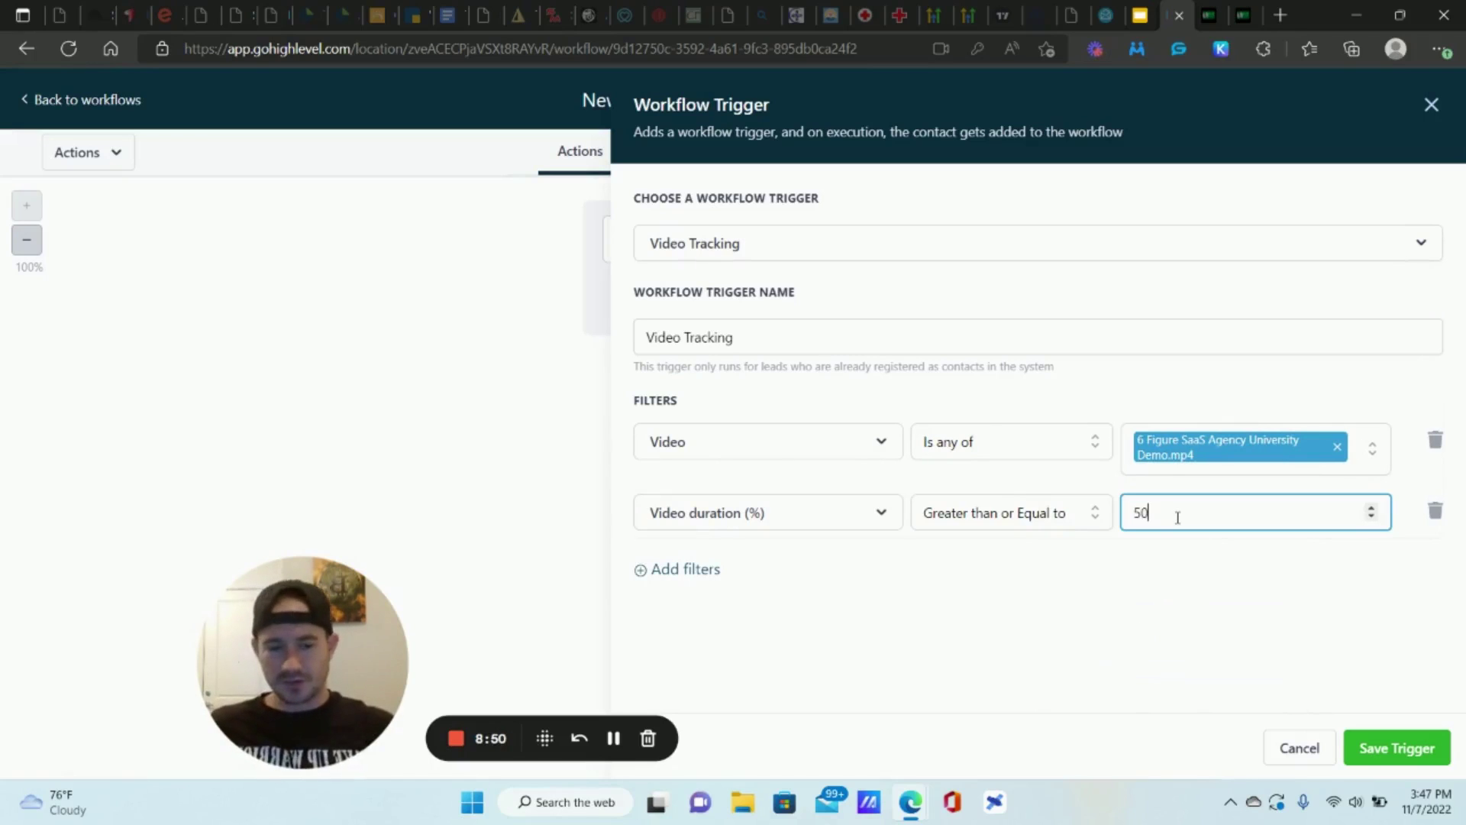
{"action": "left_click", "coordinate": [1193, 603]}
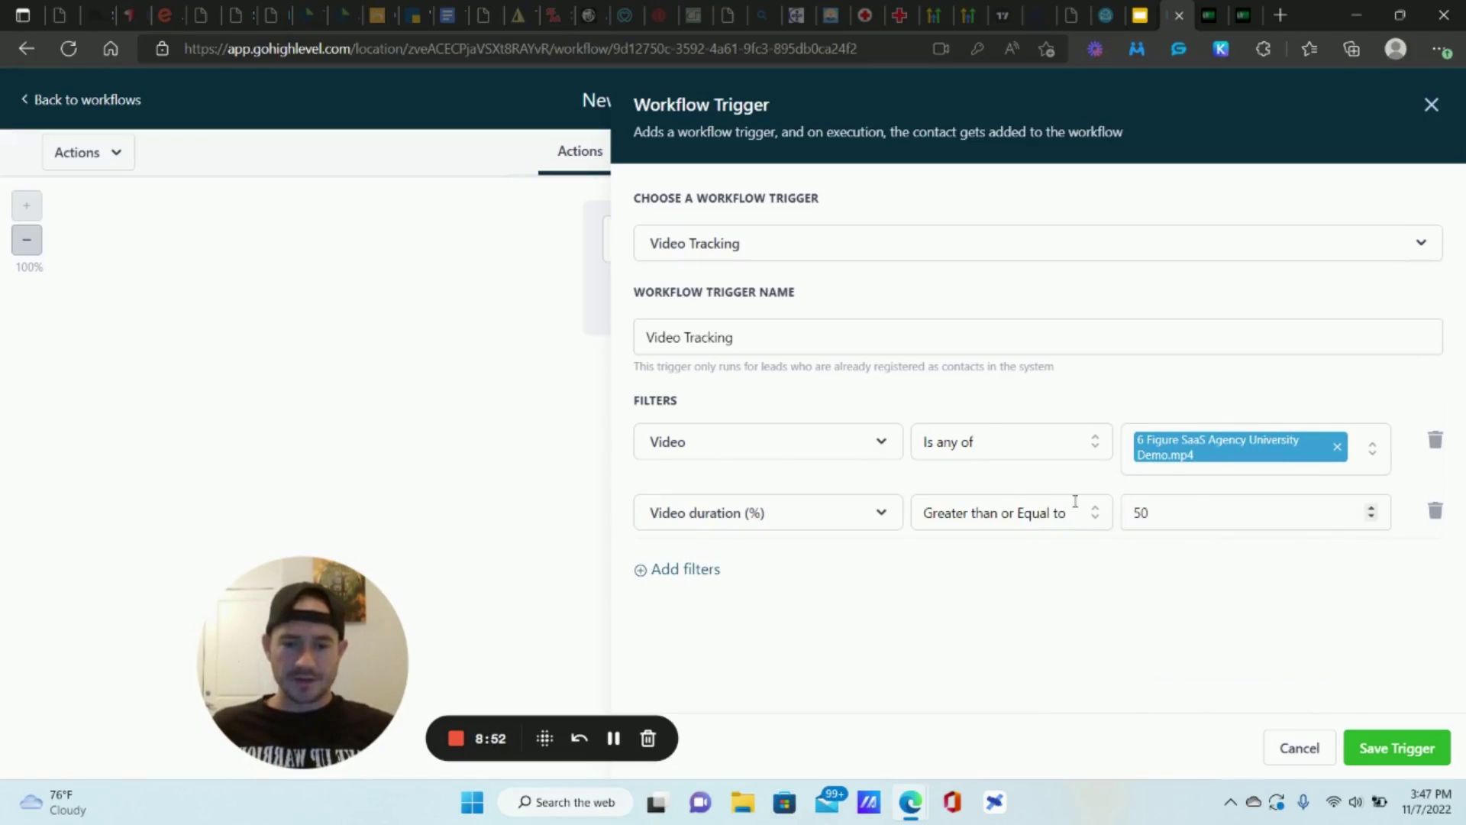
{"action": "left_click", "coordinate": [1403, 754]}
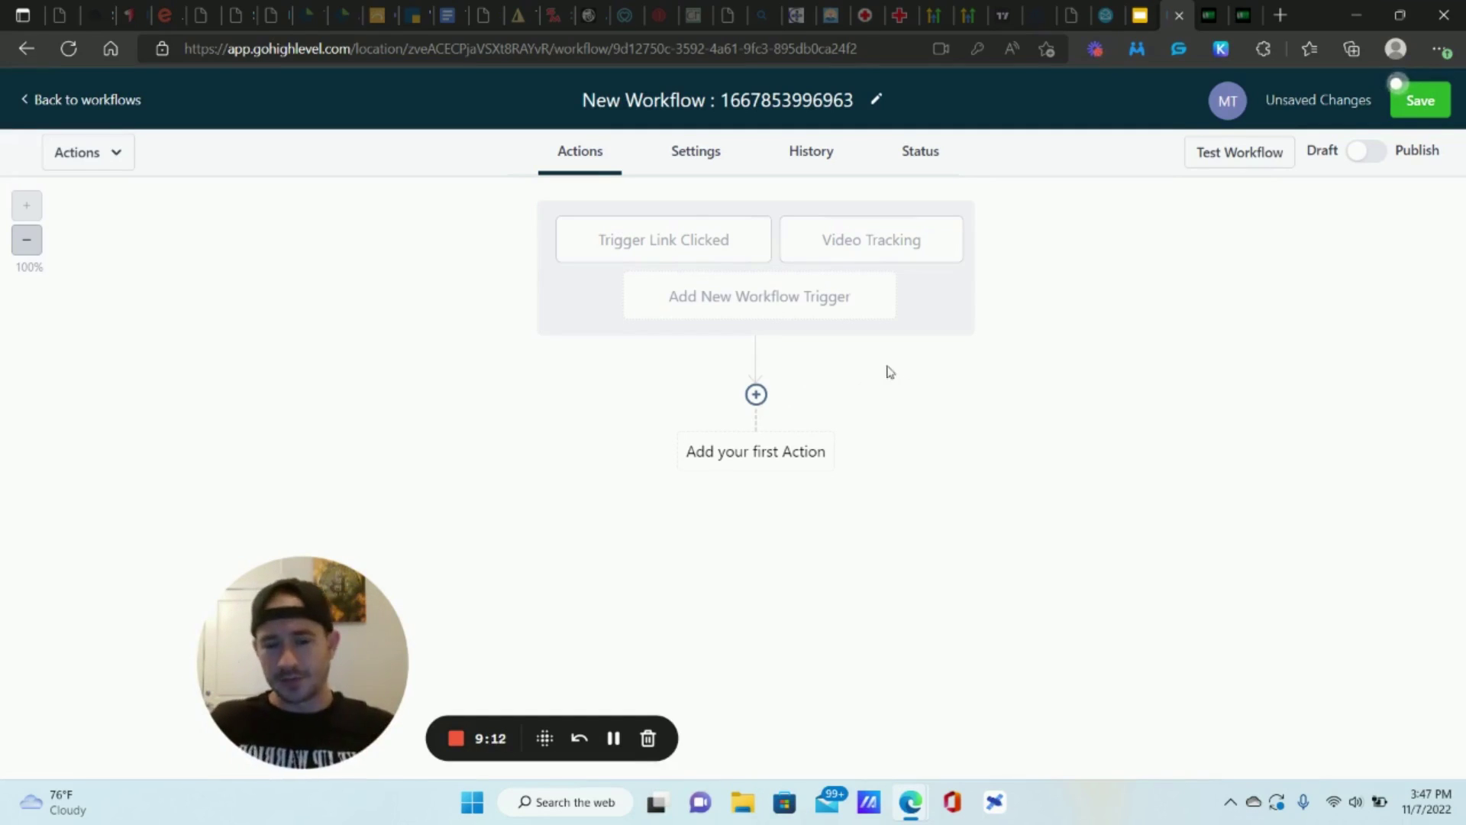
Step: Add a Wait action as the workflow's first action and name it Wait 24 hours
{"action": "left_click", "coordinate": [756, 394]}
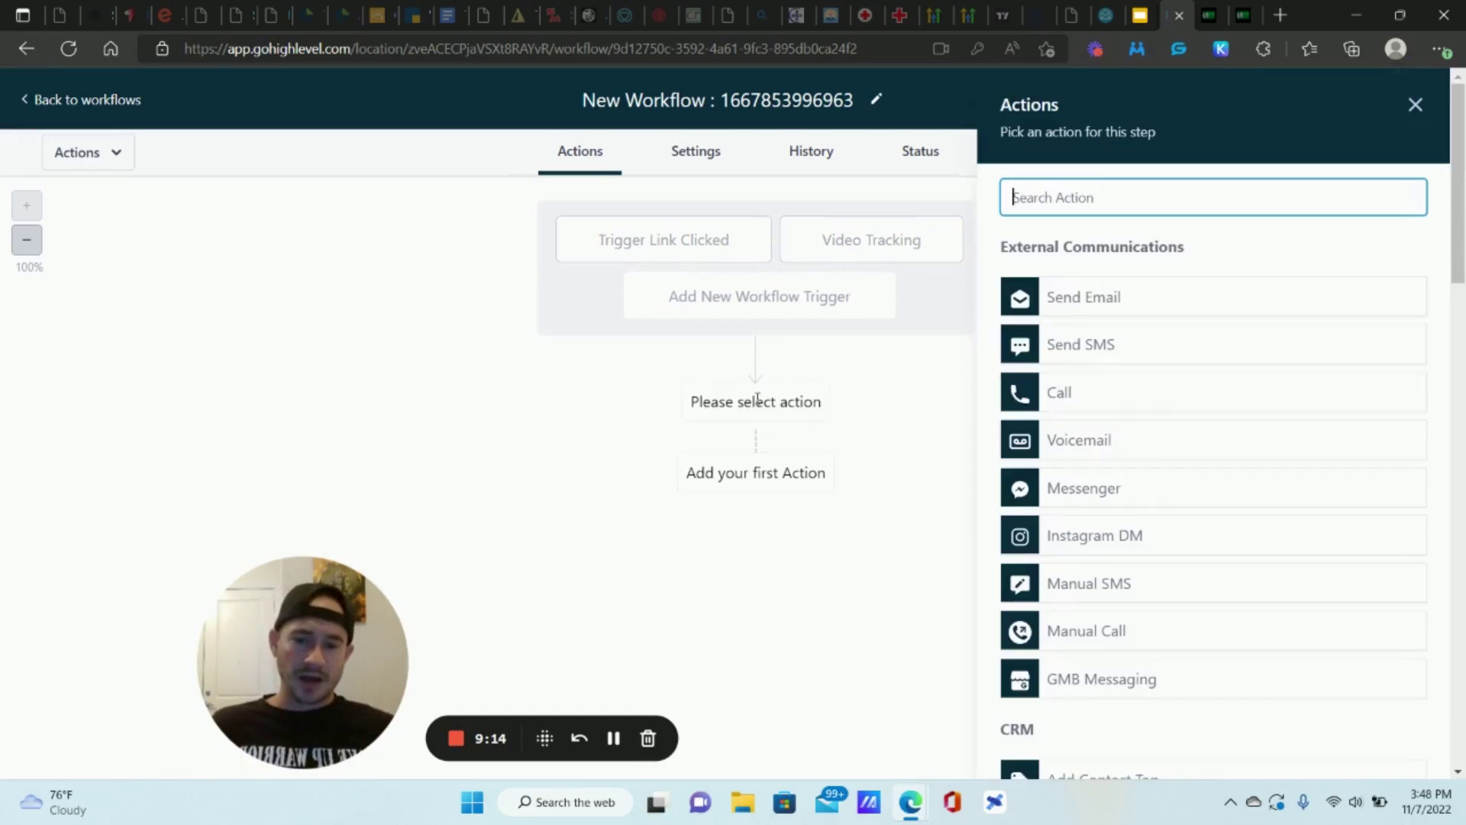
{"action": "scroll", "coordinate": [1205, 382], "scroll_direction": "down", "scroll_amount": 10}
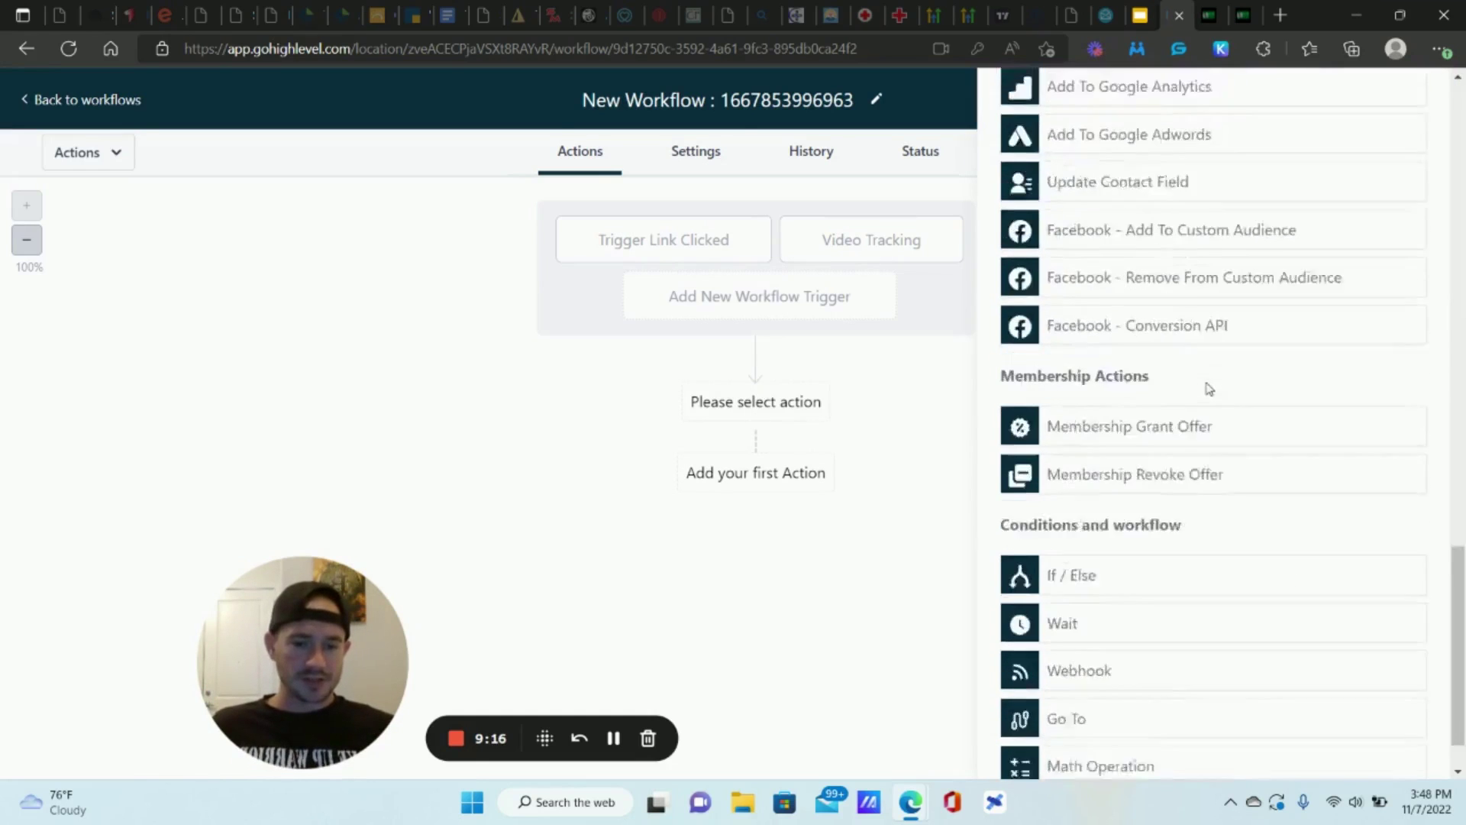
{"action": "left_click", "coordinate": [1069, 563]}
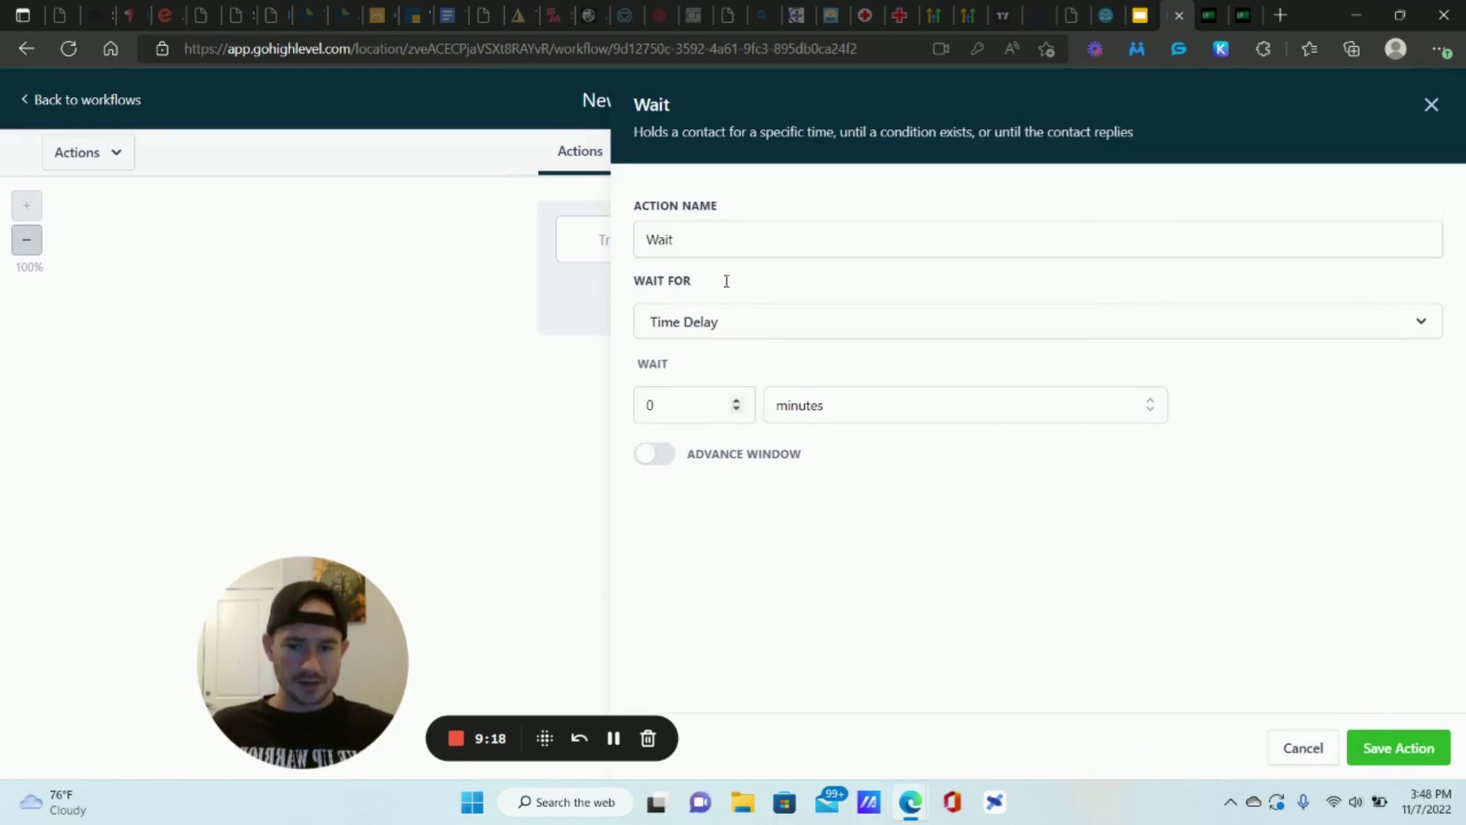
{"action": "left_click", "coordinate": [727, 245]}
{"action": "type", "text": "2"}
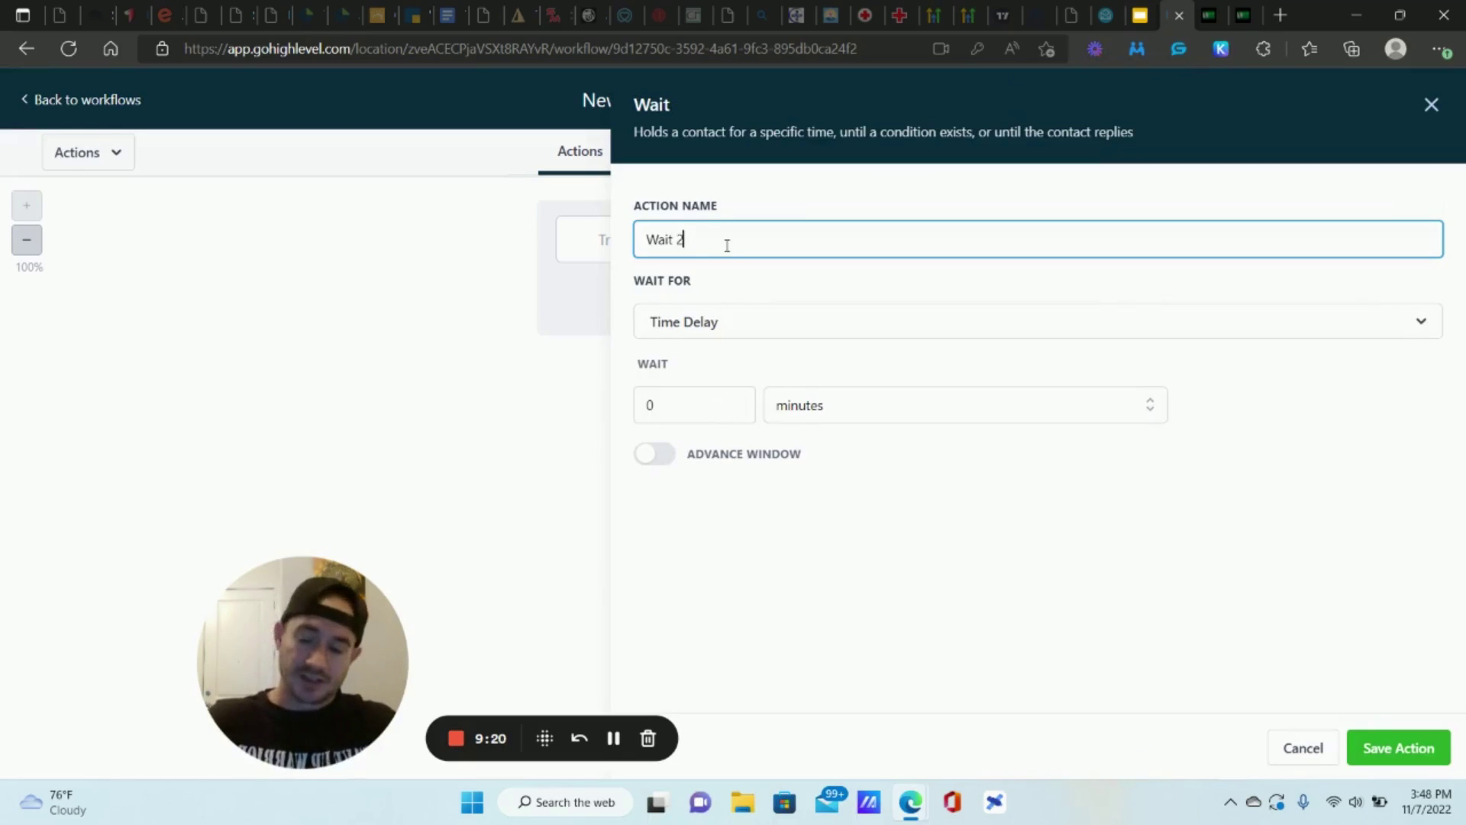
{"action": "type", "text": "4 hours"}
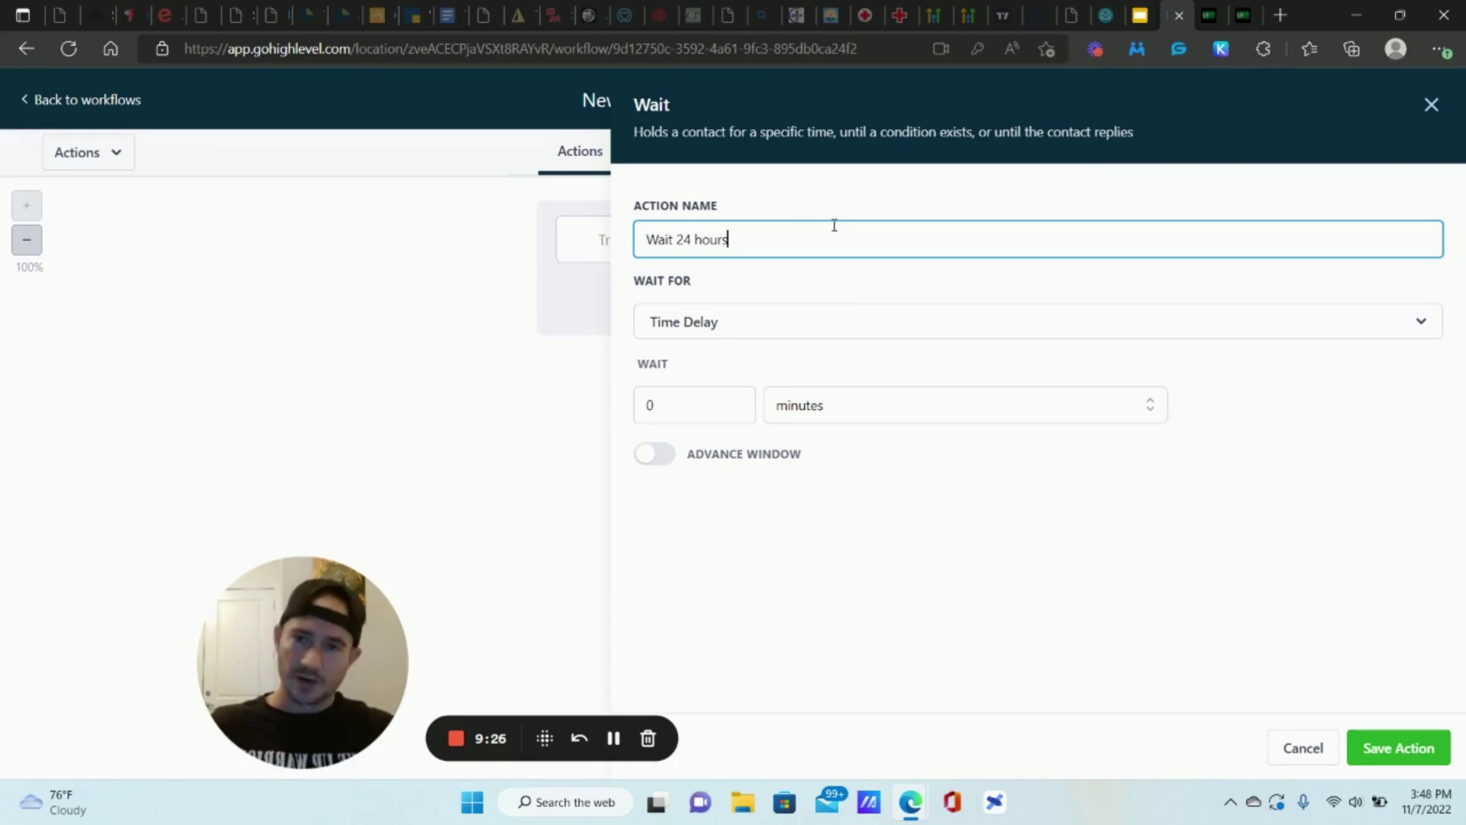
Step: Set the wait action's time delay to 1 day and save the action
{"action": "left_click", "coordinate": [701, 404]}
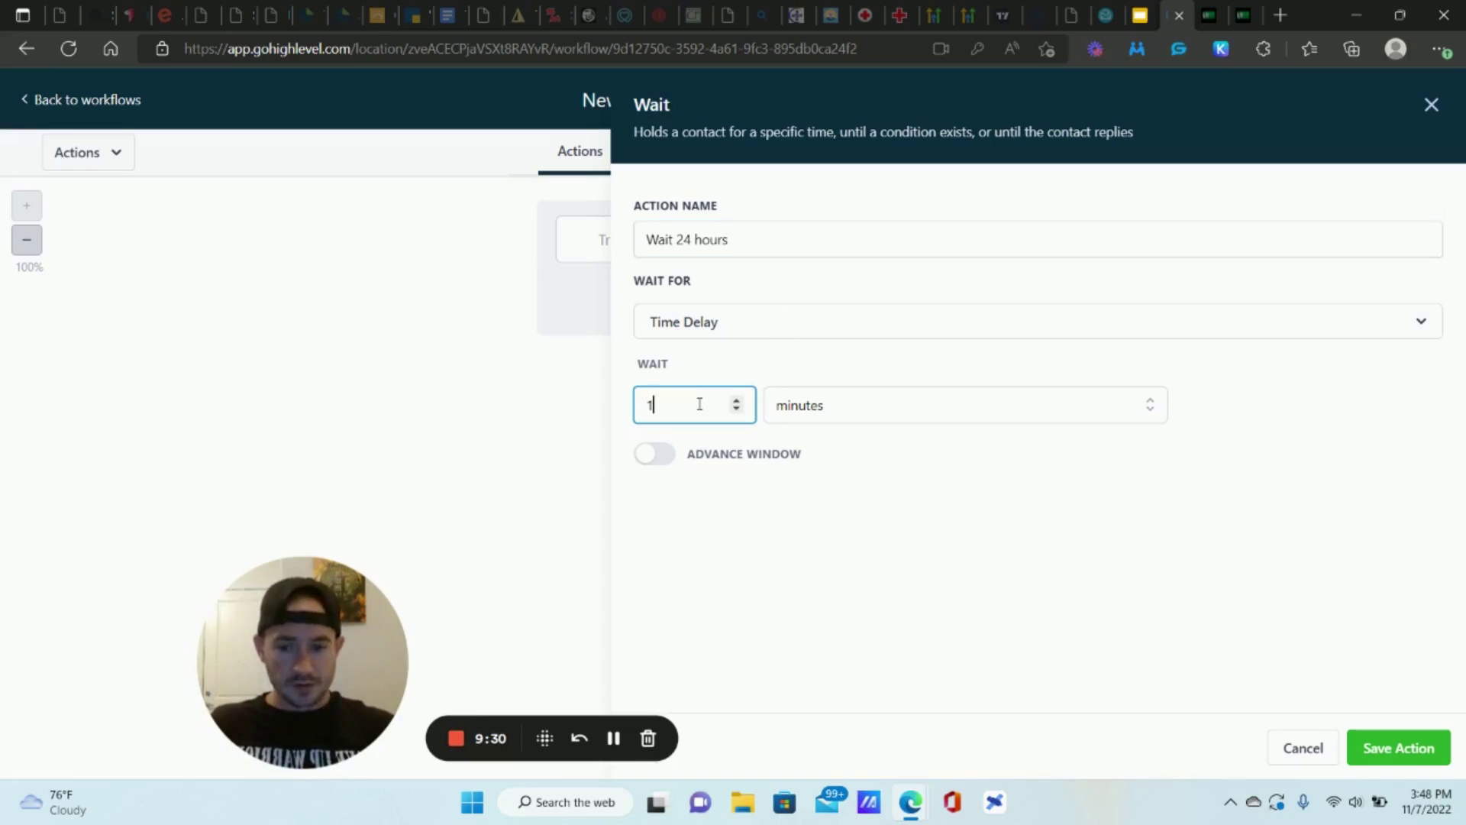
{"action": "type", "text": "1"}
{"action": "left_click", "coordinate": [859, 403]}
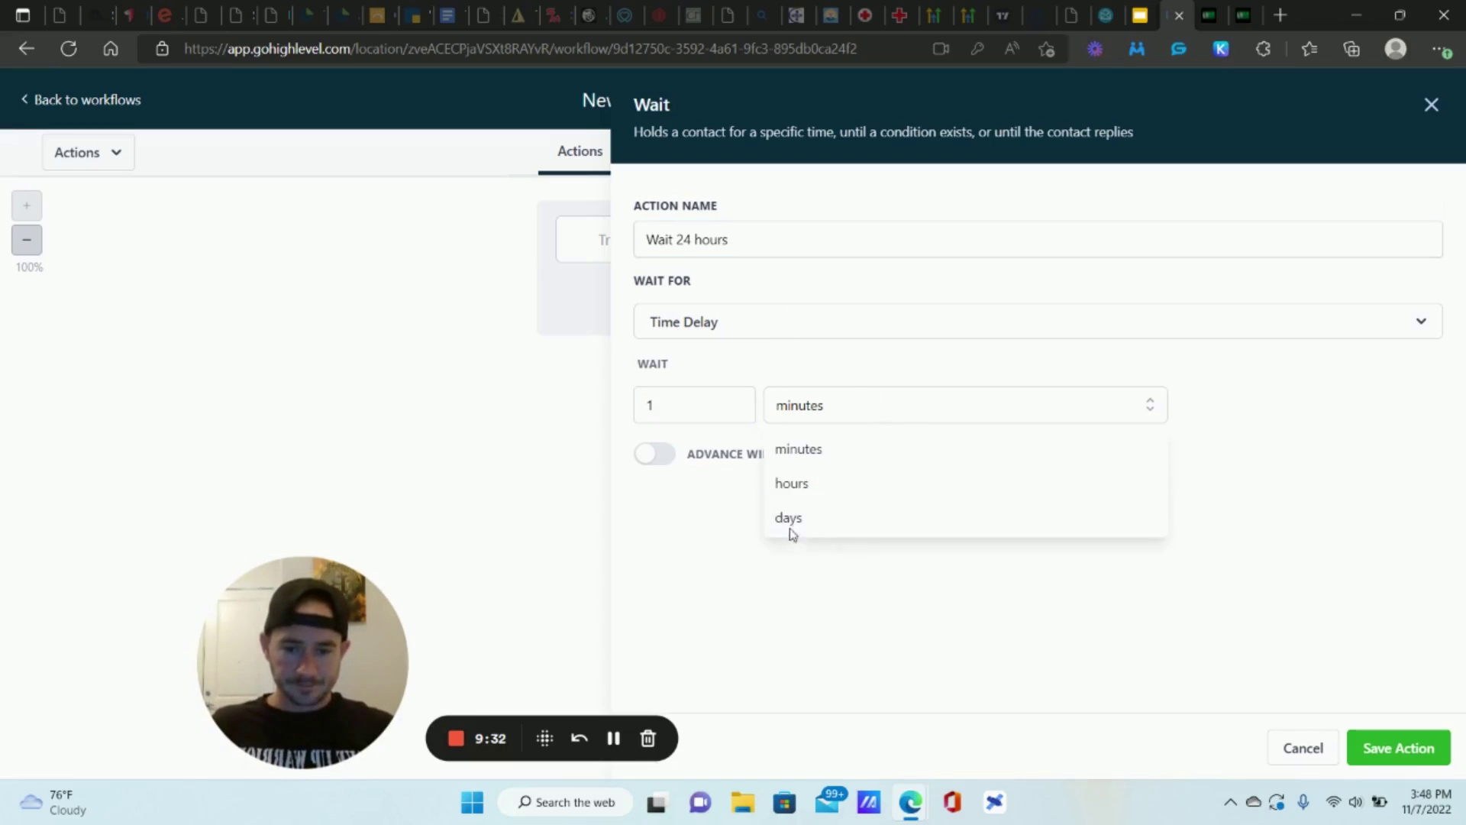
{"action": "left_click", "coordinate": [791, 518]}
{"action": "left_click", "coordinate": [1398, 747]}
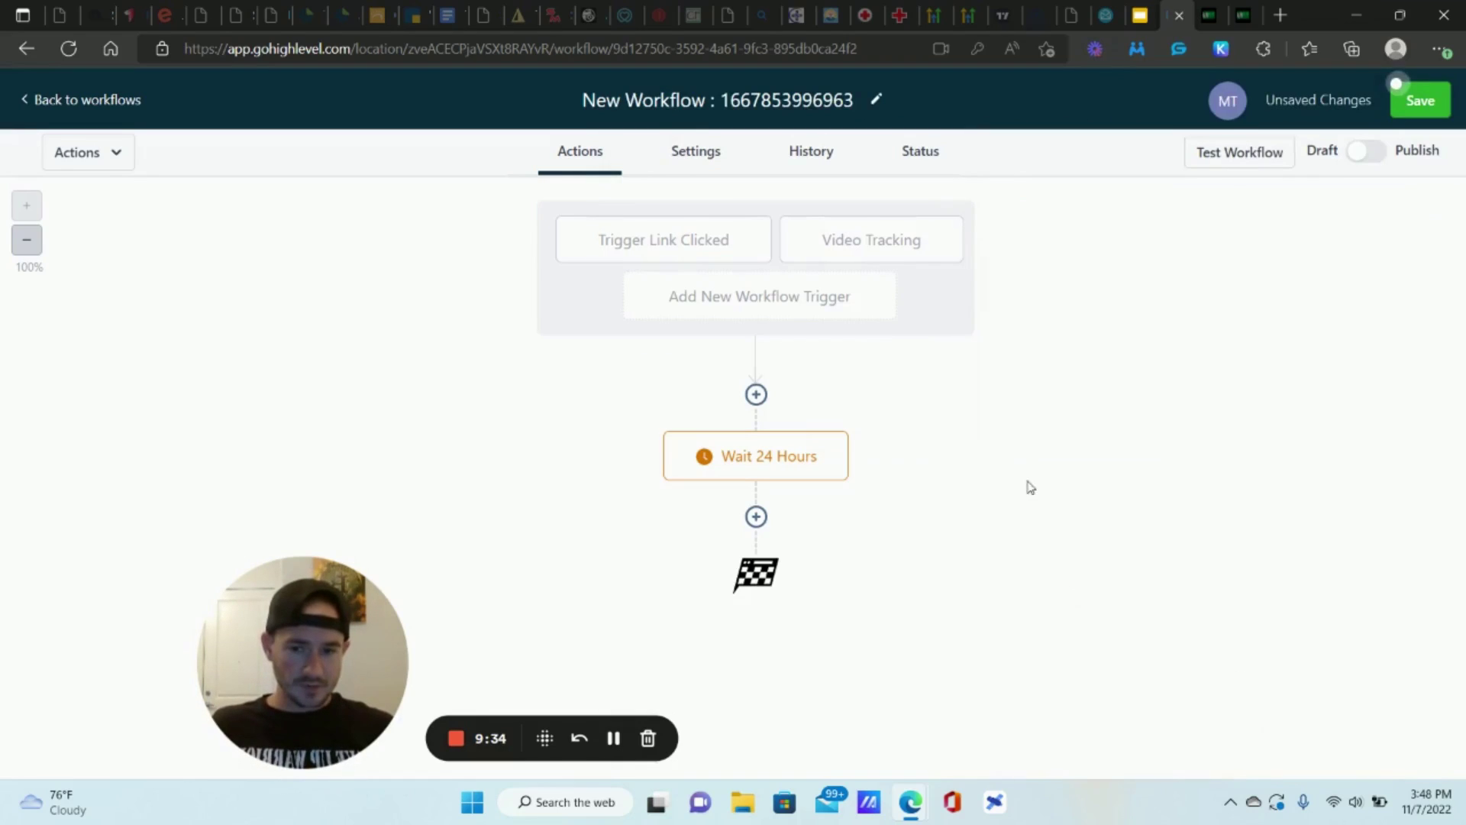
Step: Add an If / Else condition below the Wait 24 Hours action
{"action": "left_click", "coordinate": [756, 517]}
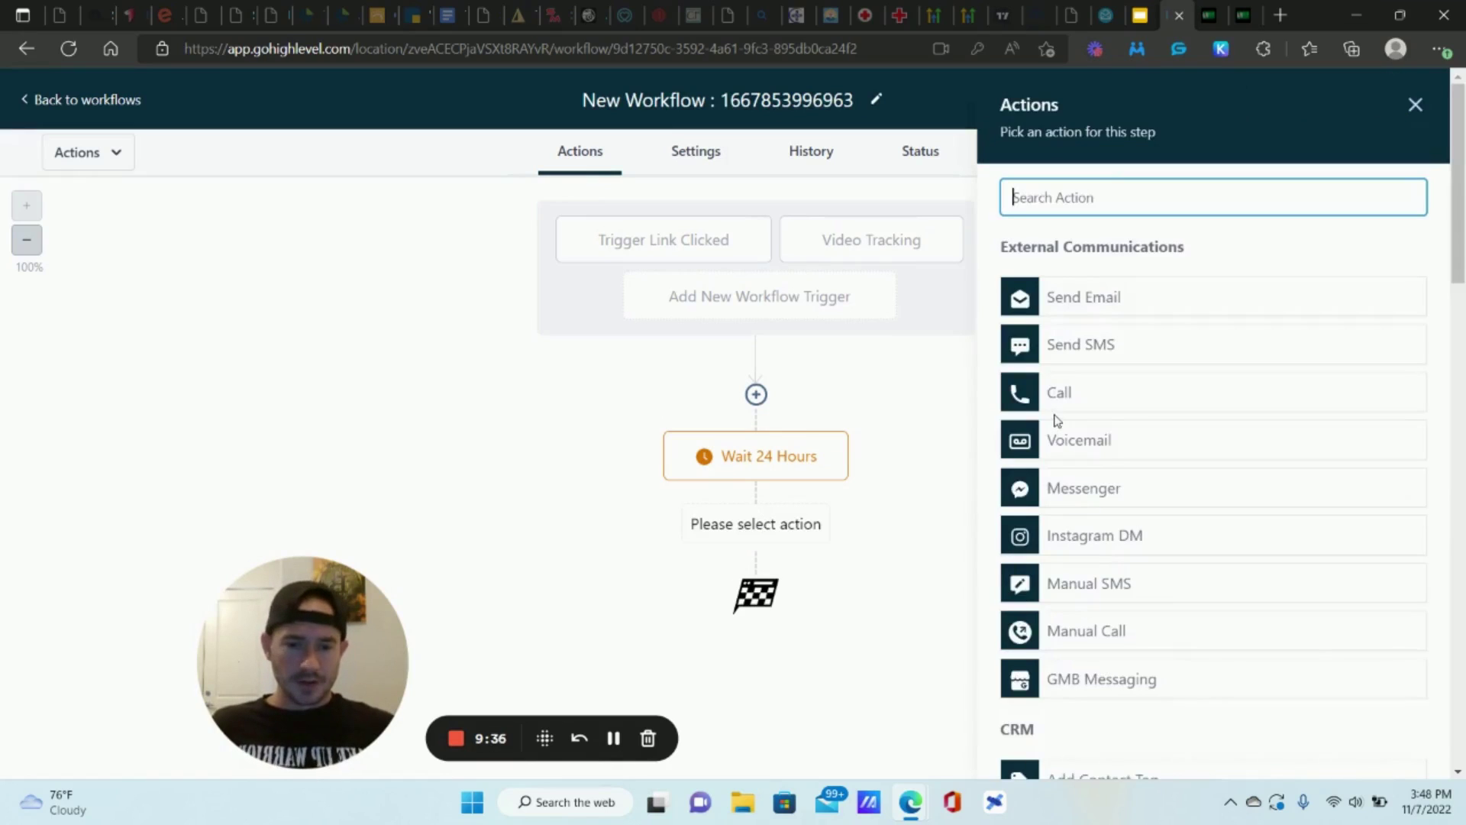
{"action": "scroll", "coordinate": [1103, 399], "scroll_direction": "down", "scroll_amount": 5}
{"action": "scroll", "coordinate": [1108, 400], "scroll_direction": "down", "scroll_amount": 10}
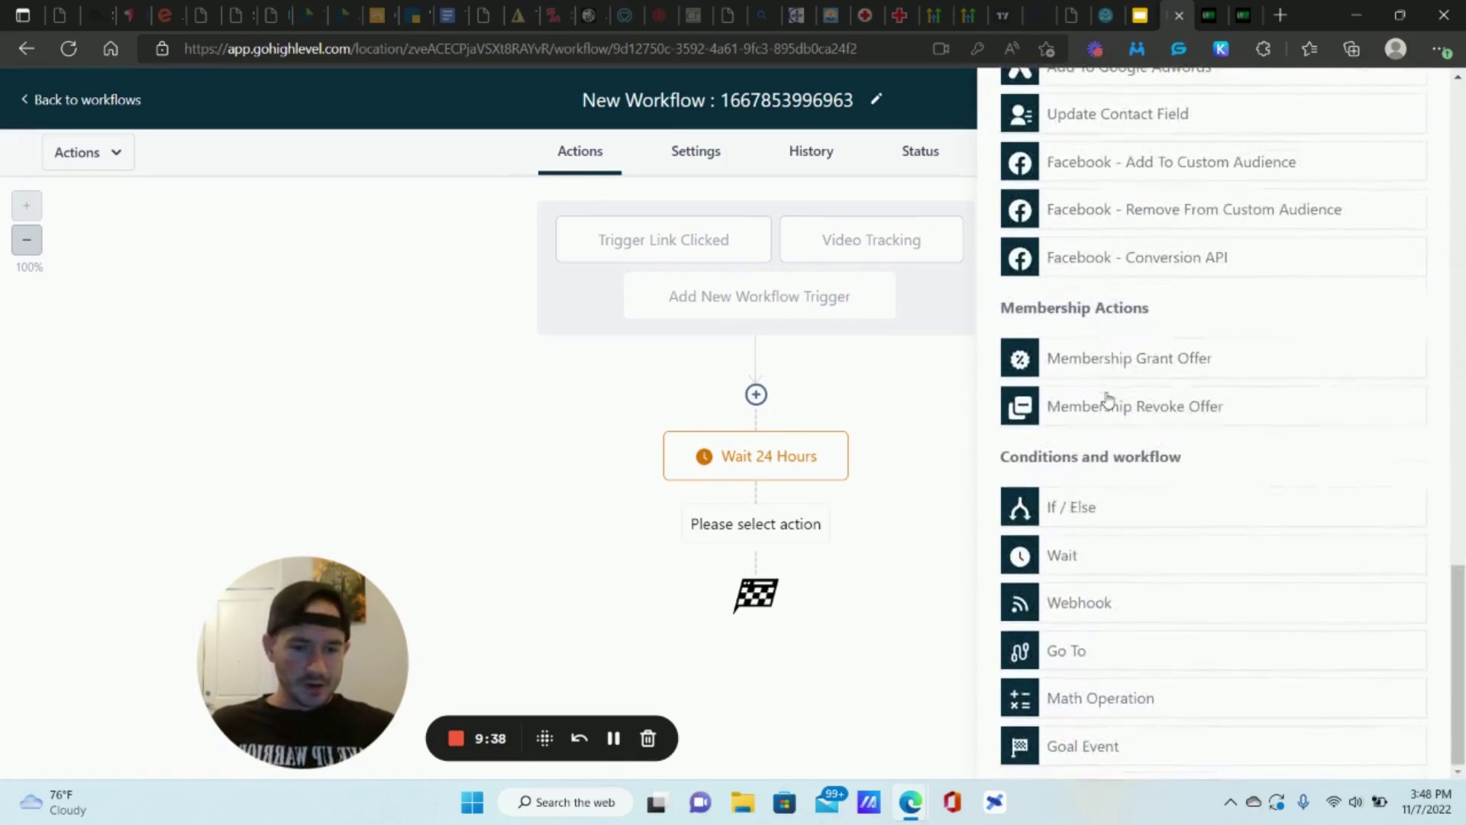
{"action": "left_click", "coordinate": [1074, 510]}
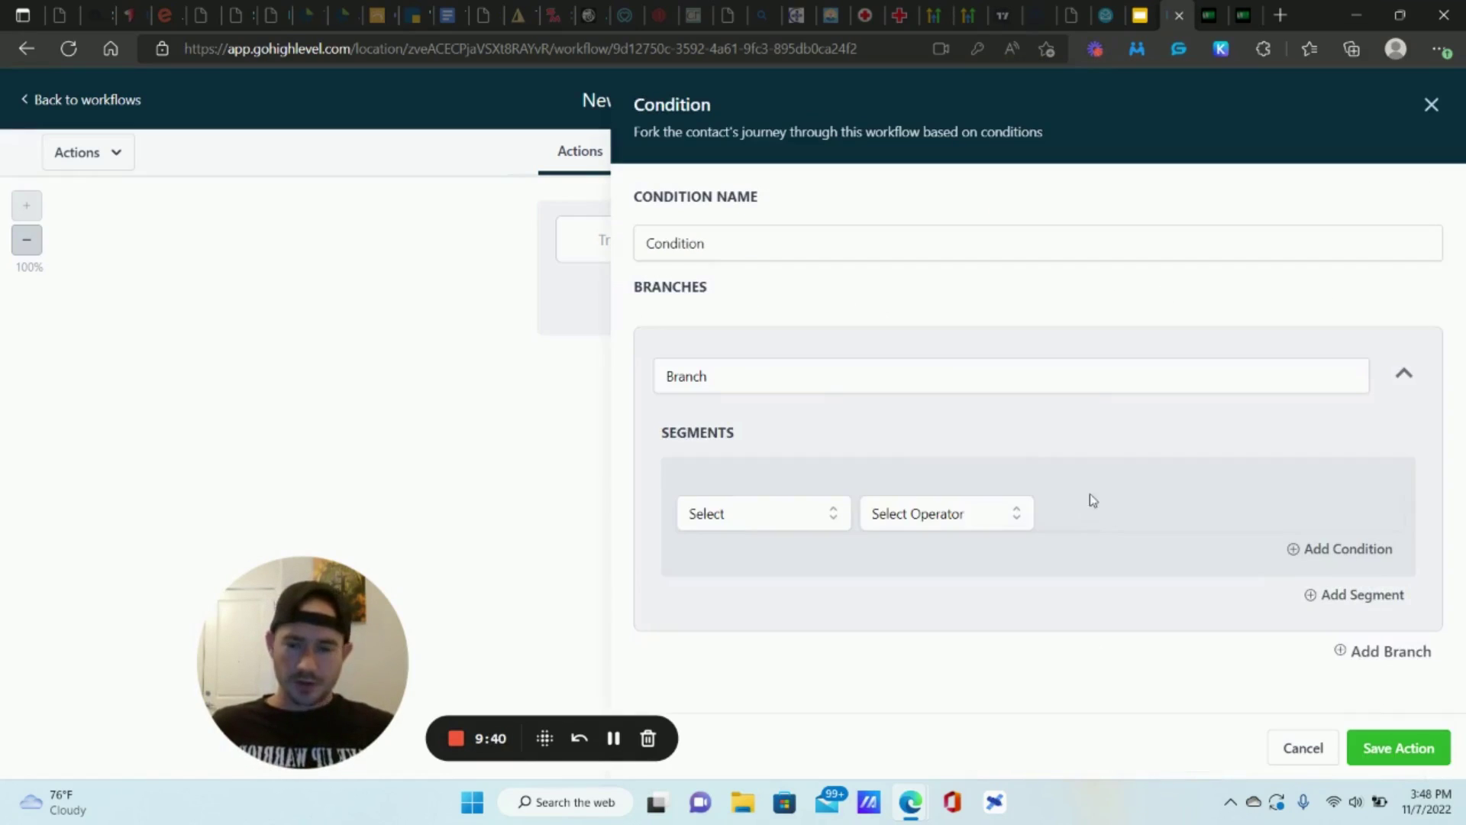
Step: Examine the condition types and contact detail fields available for the branch's segment
{"action": "left_click", "coordinate": [815, 524]}
{"action": "scroll", "coordinate": [879, 447], "scroll_direction": "down", "scroll_amount": 1}
{"action": "scroll", "coordinate": [753, 540], "scroll_direction": "down", "scroll_amount": 2}
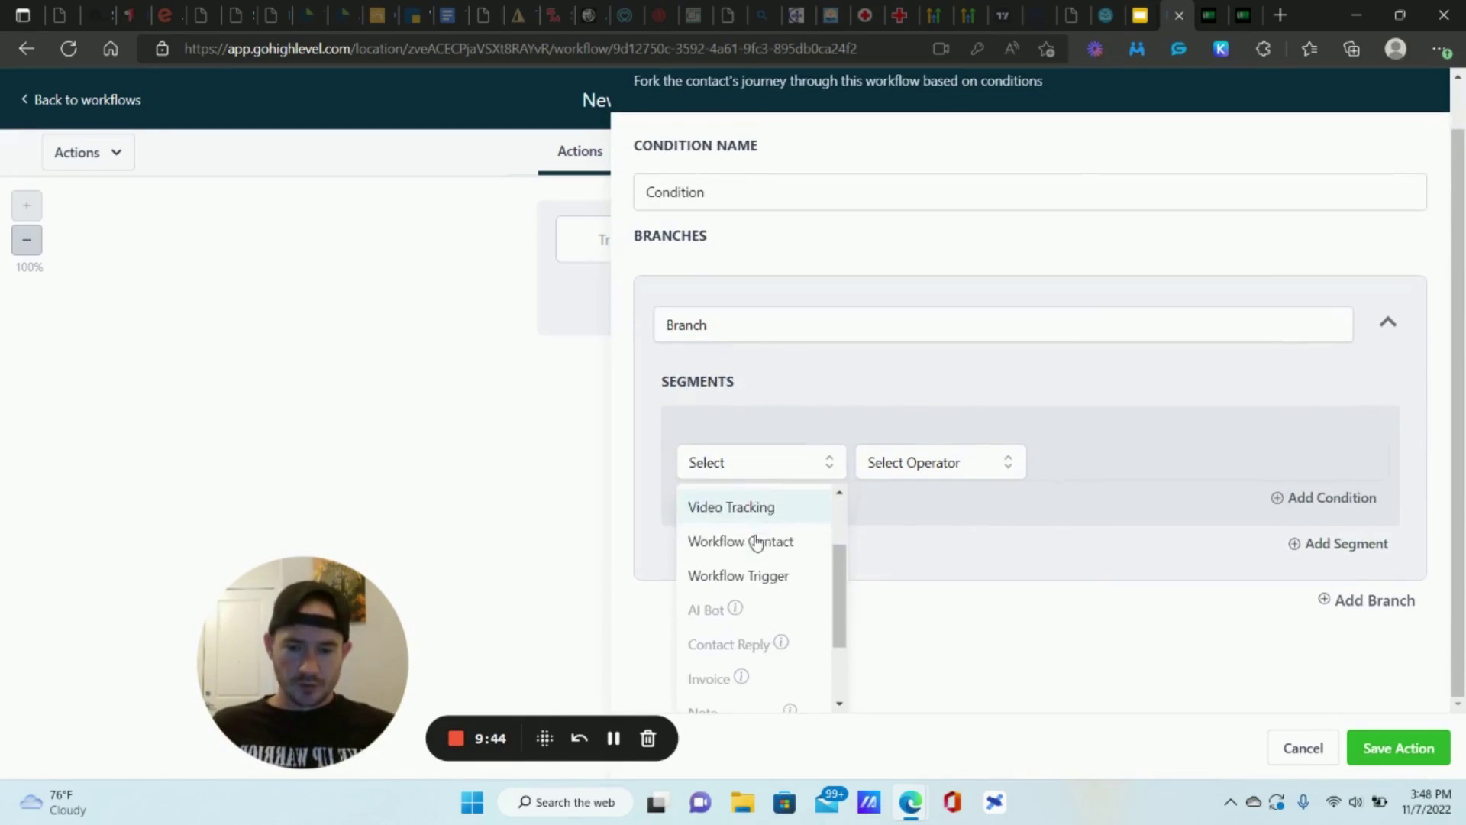
{"action": "scroll", "coordinate": [782, 542], "scroll_direction": "up", "scroll_amount": 2}
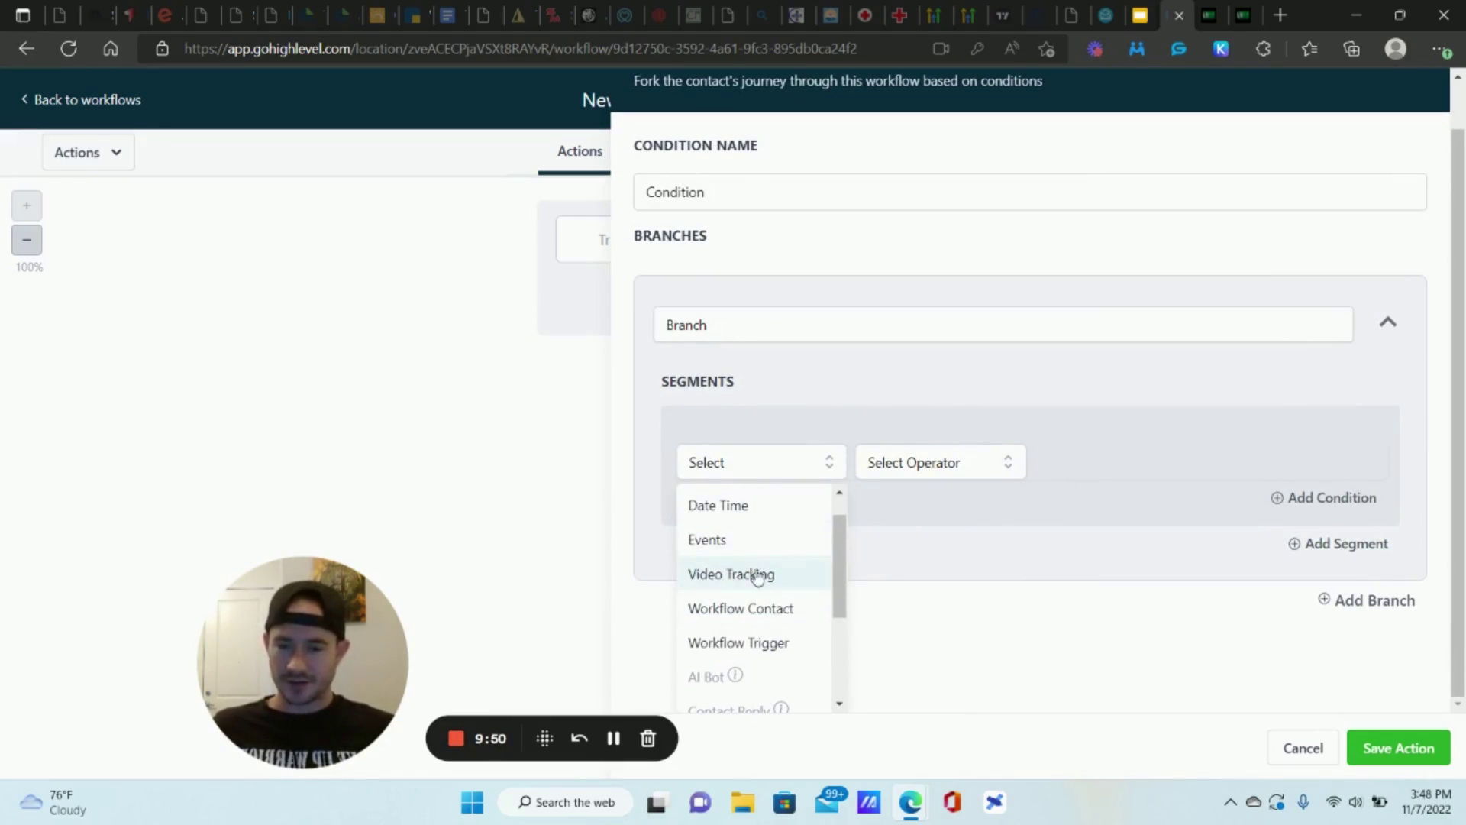
{"action": "scroll", "coordinate": [757, 577], "scroll_direction": "up", "scroll_amount": 1}
{"action": "scroll", "coordinate": [752, 557], "scroll_direction": "down", "scroll_amount": 2}
{"action": "scroll", "coordinate": [753, 540], "scroll_direction": "up", "scroll_amount": 2}
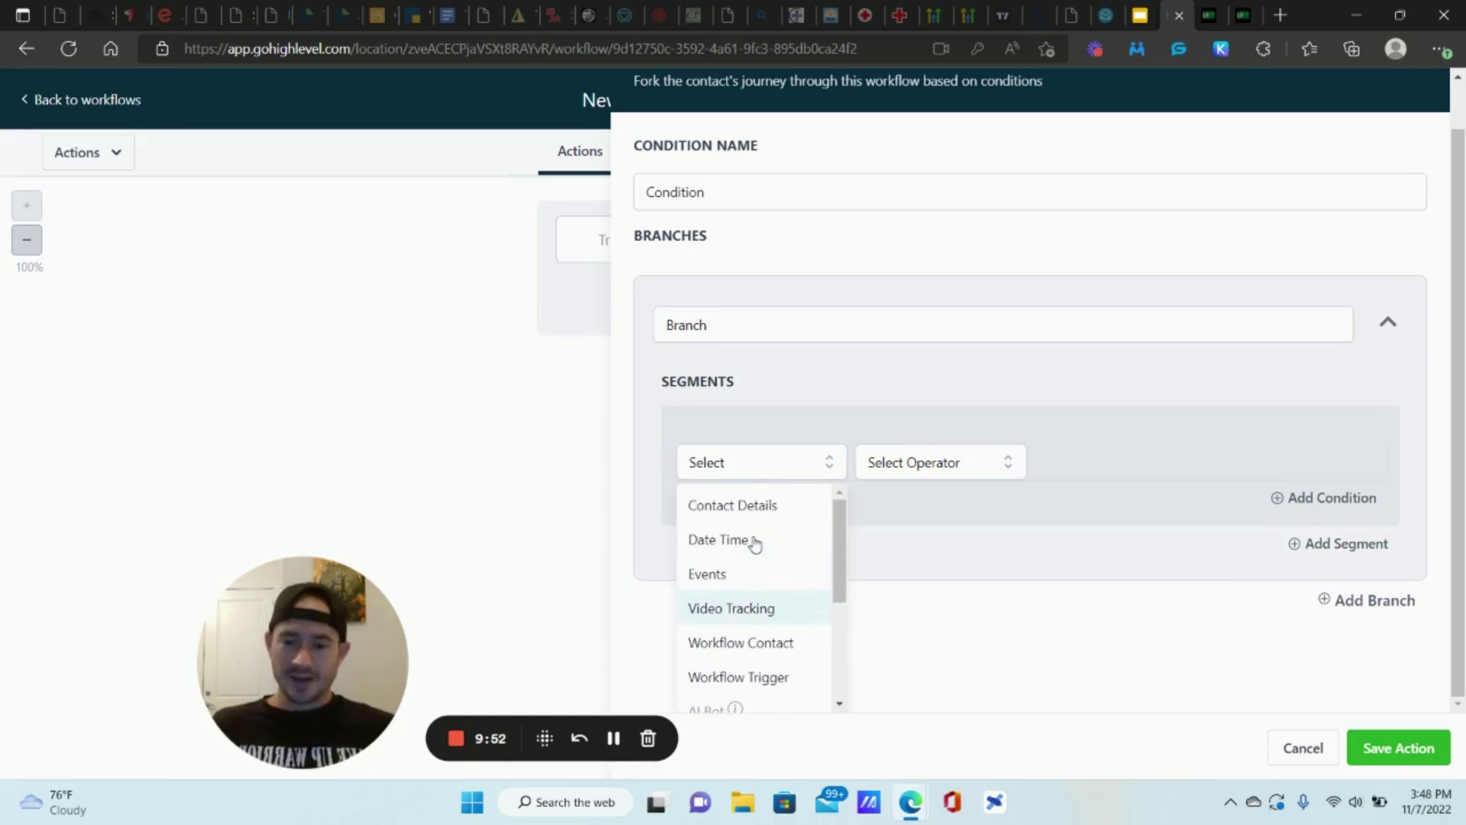
{"action": "left_click", "coordinate": [752, 511]}
{"action": "scroll", "coordinate": [764, 577], "scroll_direction": "down", "scroll_amount": 5}
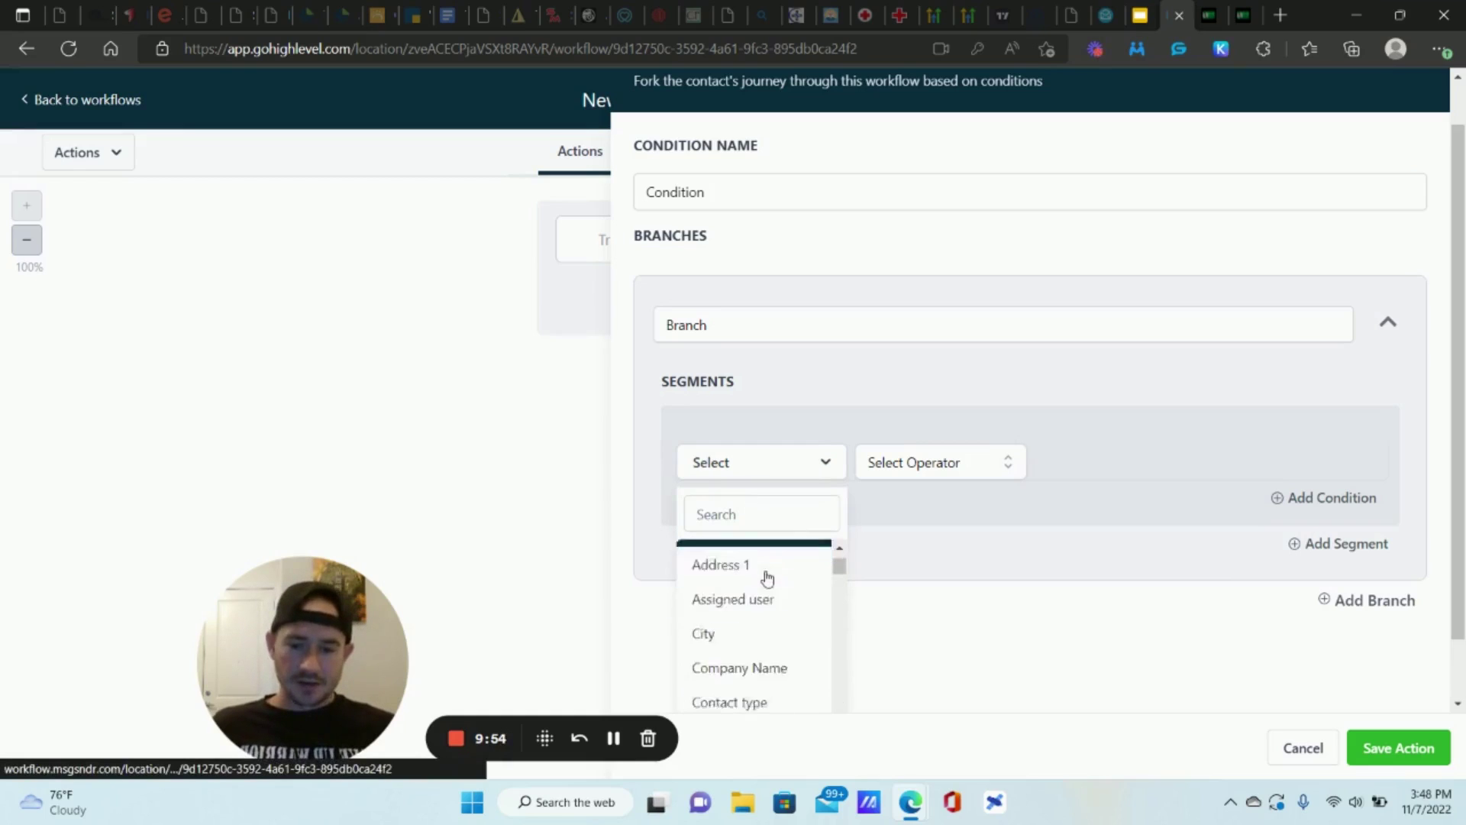
{"action": "scroll", "coordinate": [756, 580], "scroll_direction": "down", "scroll_amount": 5}
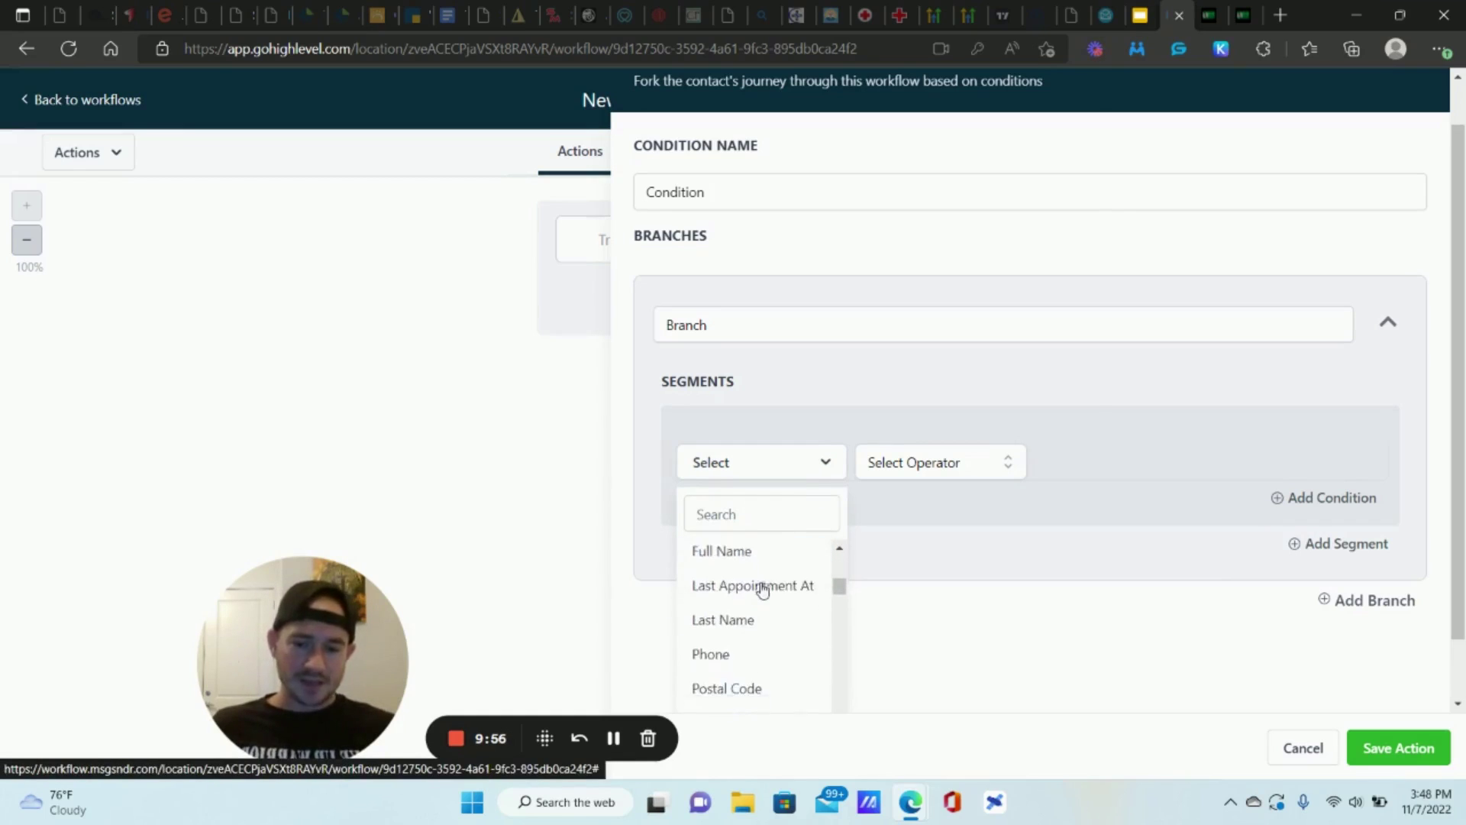
{"action": "left_click", "coordinate": [819, 453]}
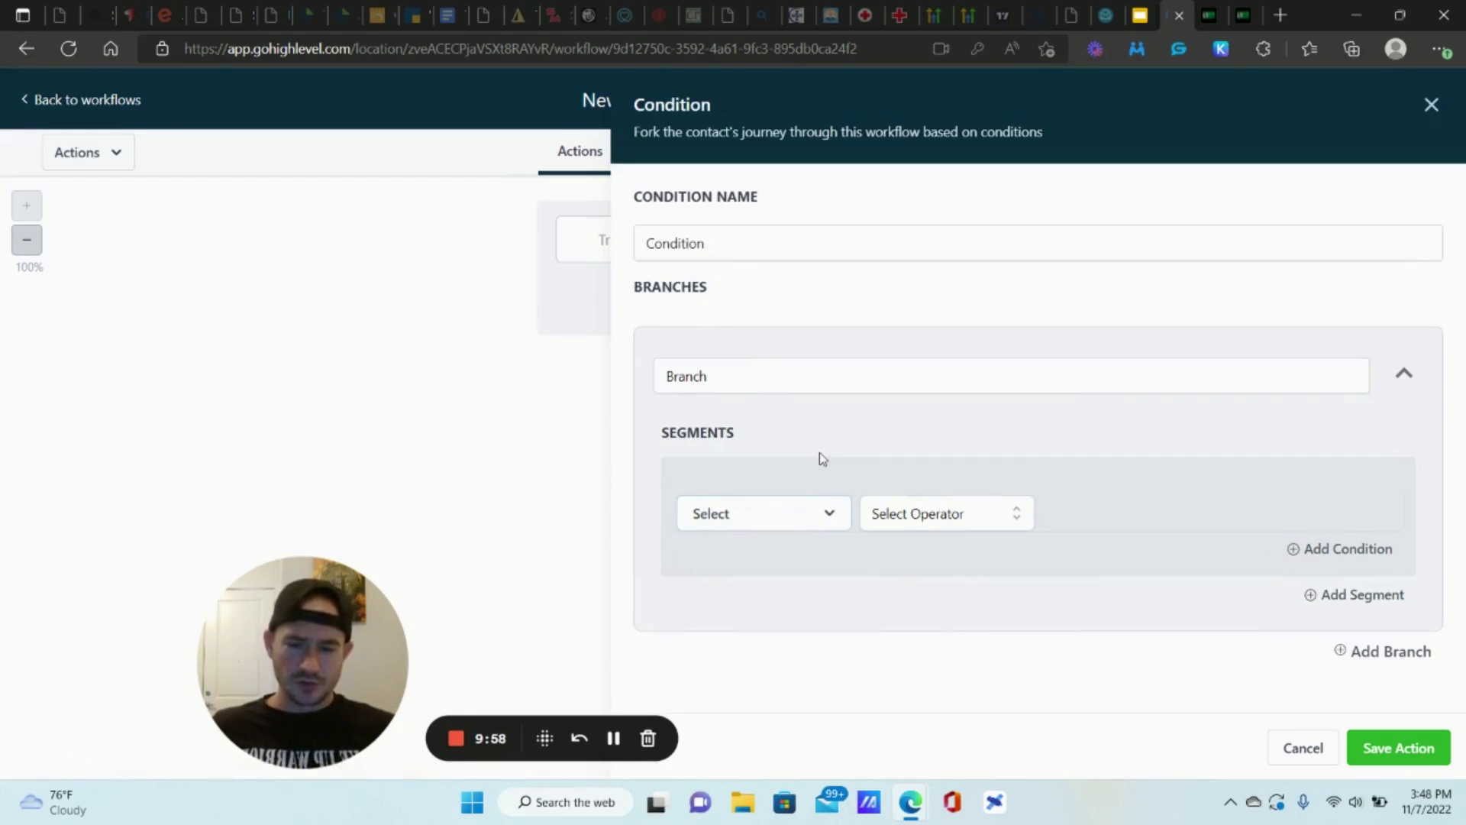
{"action": "left_click", "coordinate": [809, 515]}
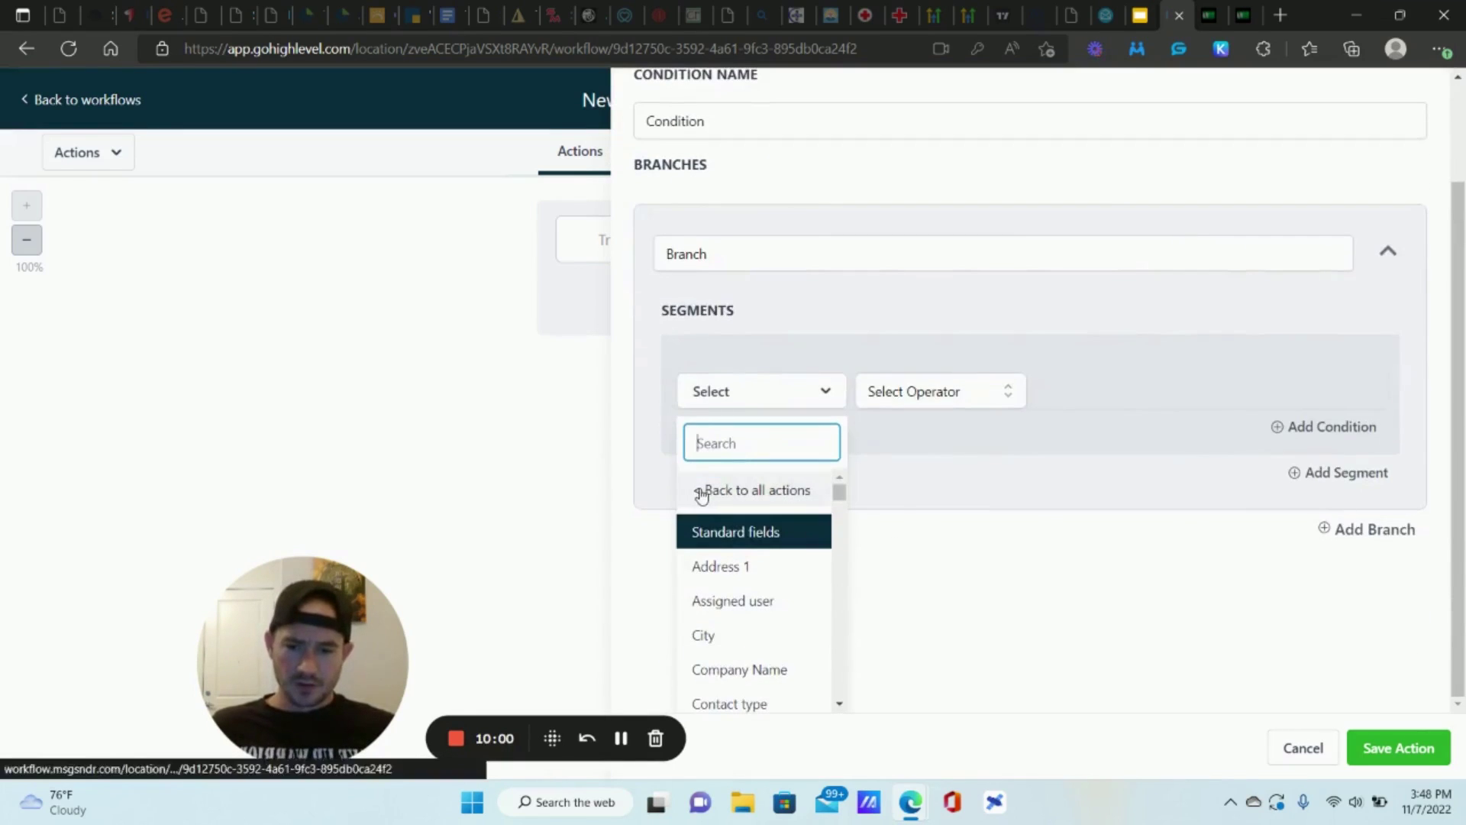
{"action": "left_click", "coordinate": [700, 491]}
{"action": "left_click", "coordinate": [821, 524]}
{"action": "scroll", "coordinate": [821, 524], "scroll_direction": "down", "scroll_amount": 1}
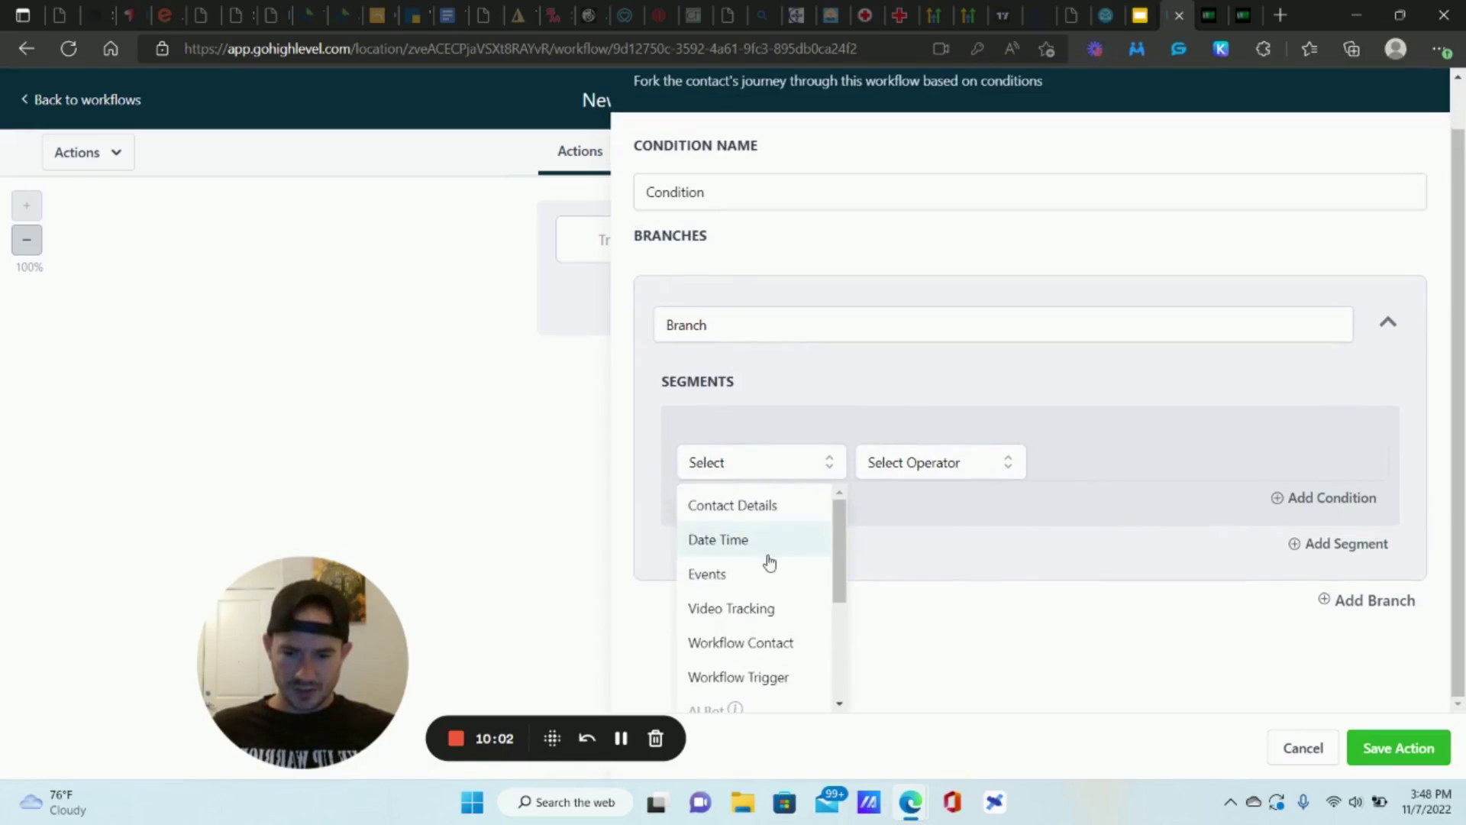
{"action": "scroll", "coordinate": [769, 560], "scroll_direction": "down", "scroll_amount": 2}
{"action": "scroll", "coordinate": [769, 561], "scroll_direction": "down", "scroll_amount": 1}
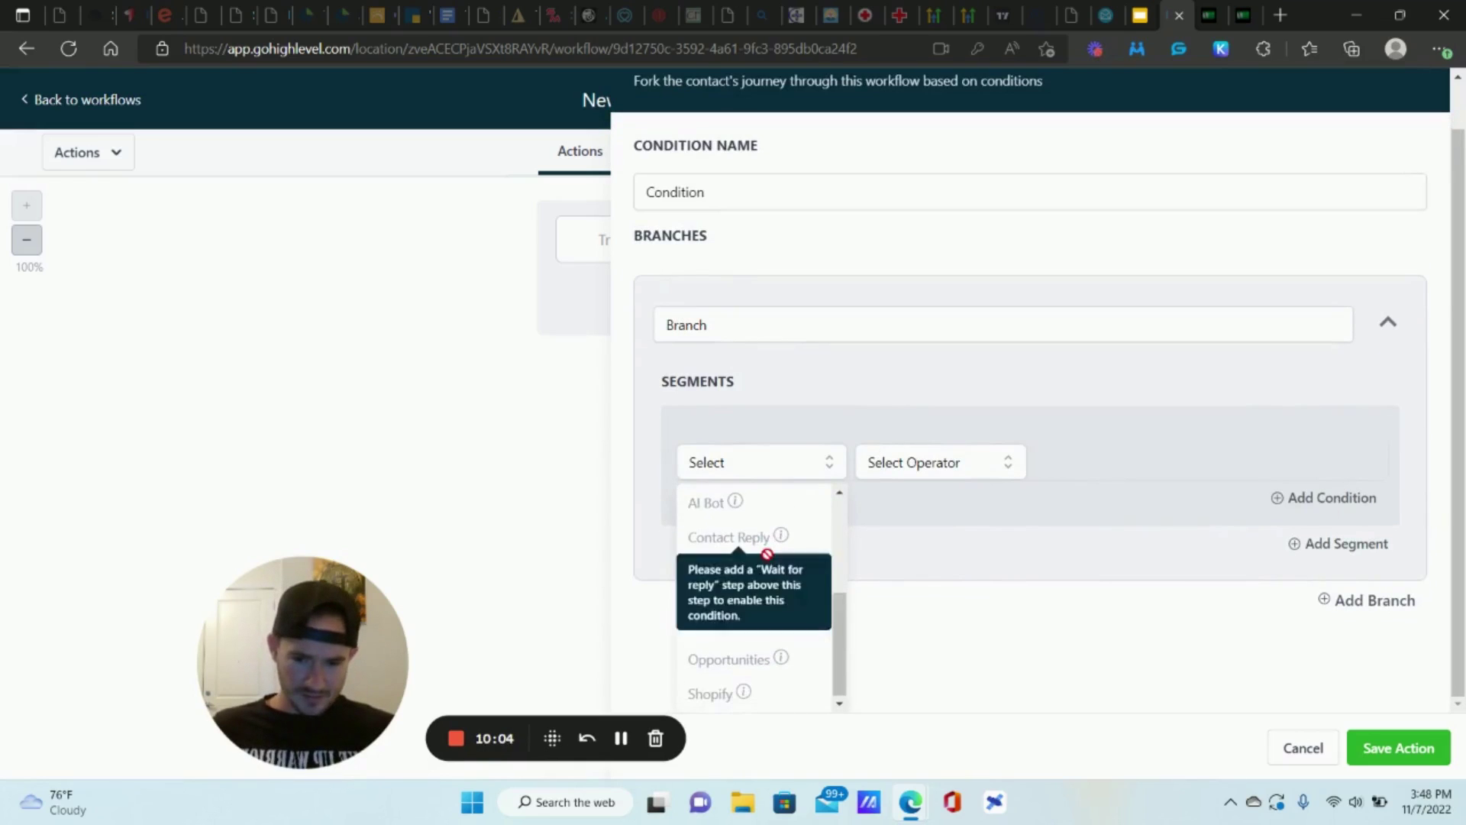
{"action": "mouse_move", "coordinate": [781, 657]}
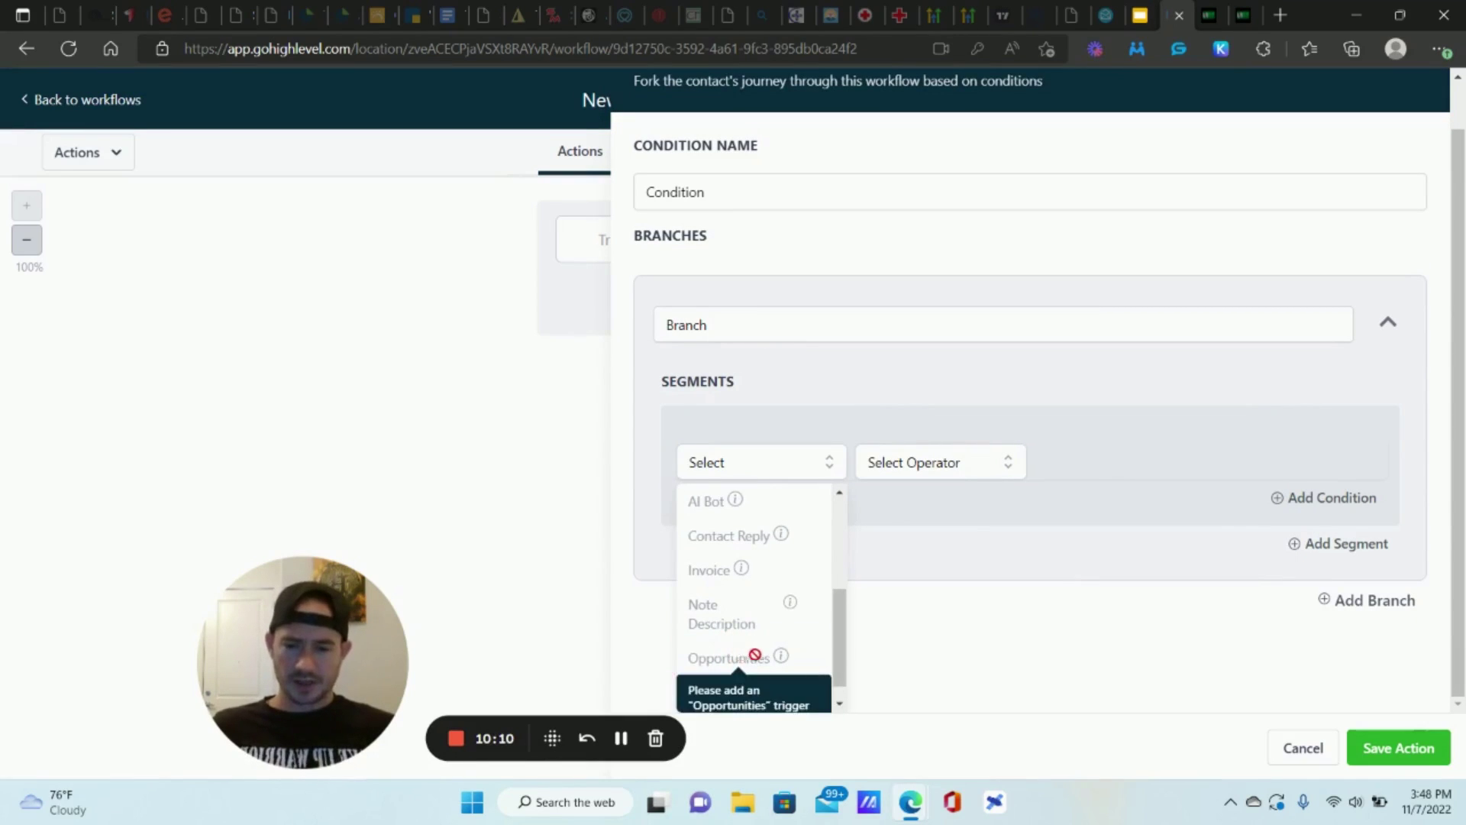
{"action": "left_click", "coordinate": [796, 469]}
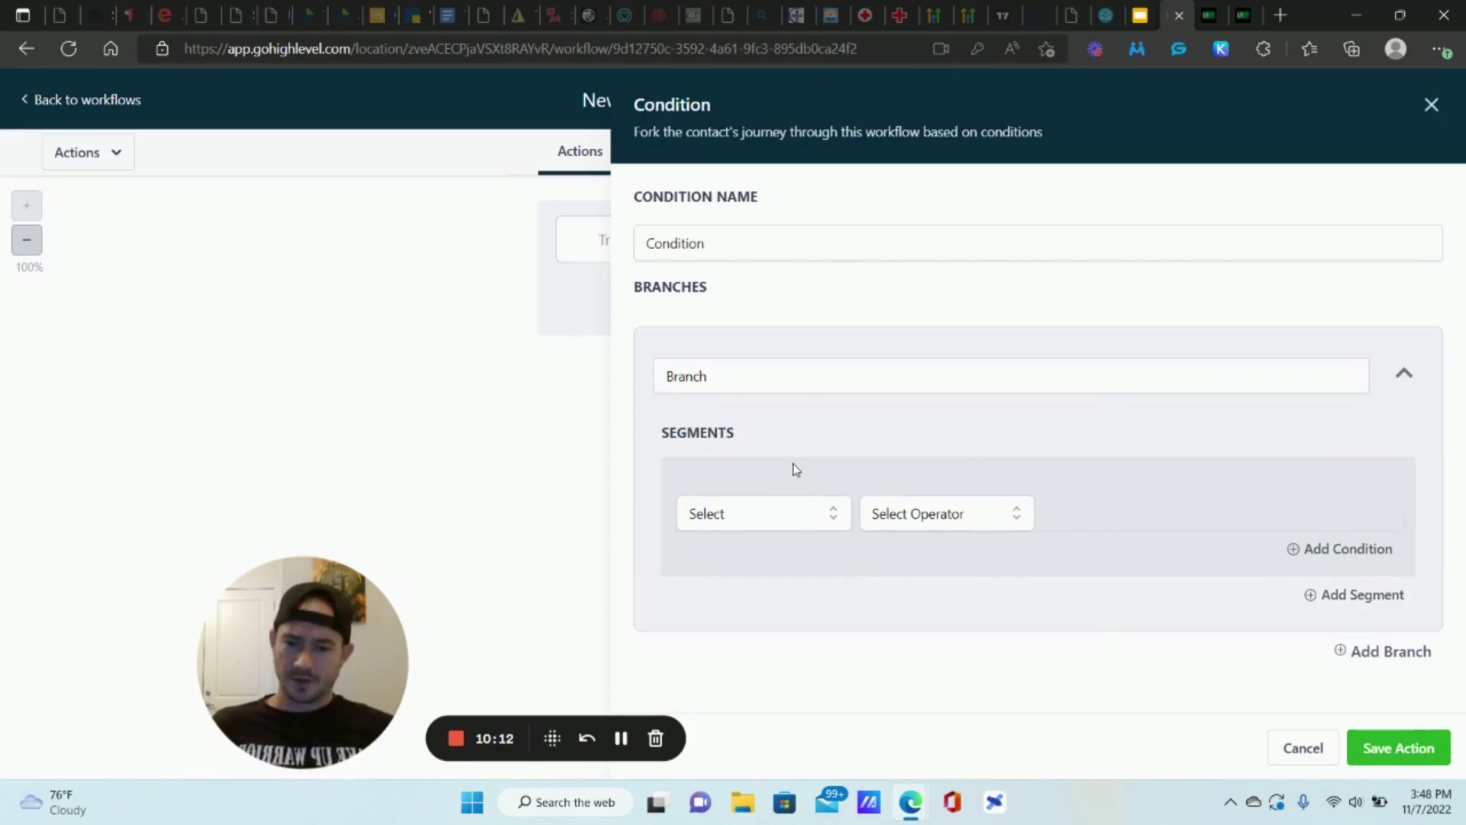
Step: Set the branch's segment condition to the contact detail Tags with the Includes operator
{"action": "left_click", "coordinate": [792, 522]}
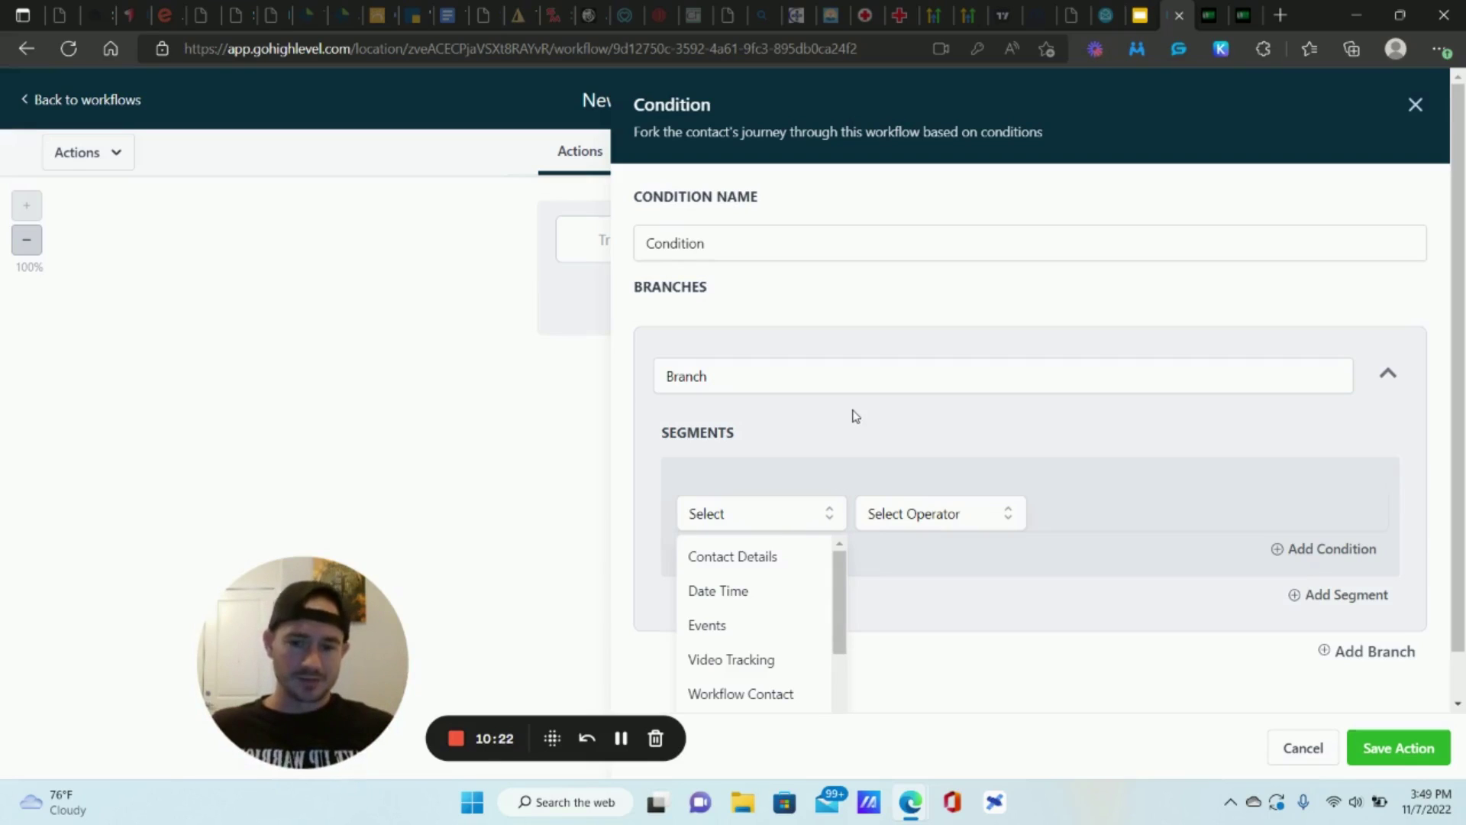
{"action": "scroll", "coordinate": [840, 423], "scroll_direction": "down", "scroll_amount": 1}
{"action": "left_click", "coordinate": [749, 510]}
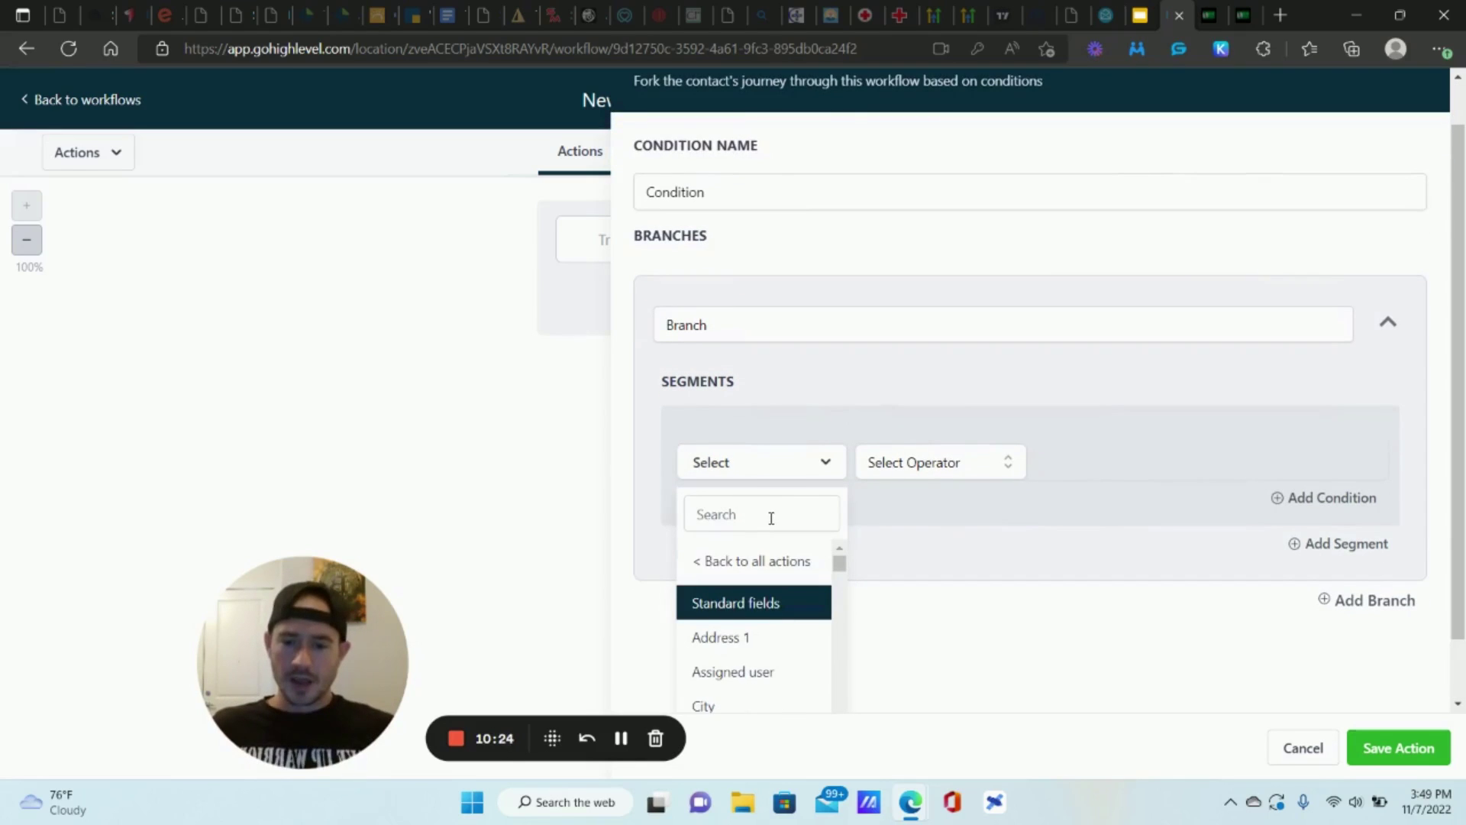
{"action": "scroll", "coordinate": [775, 534], "scroll_direction": "down", "scroll_amount": 2}
{"action": "scroll", "coordinate": [779, 557], "scroll_direction": "down", "scroll_amount": 5}
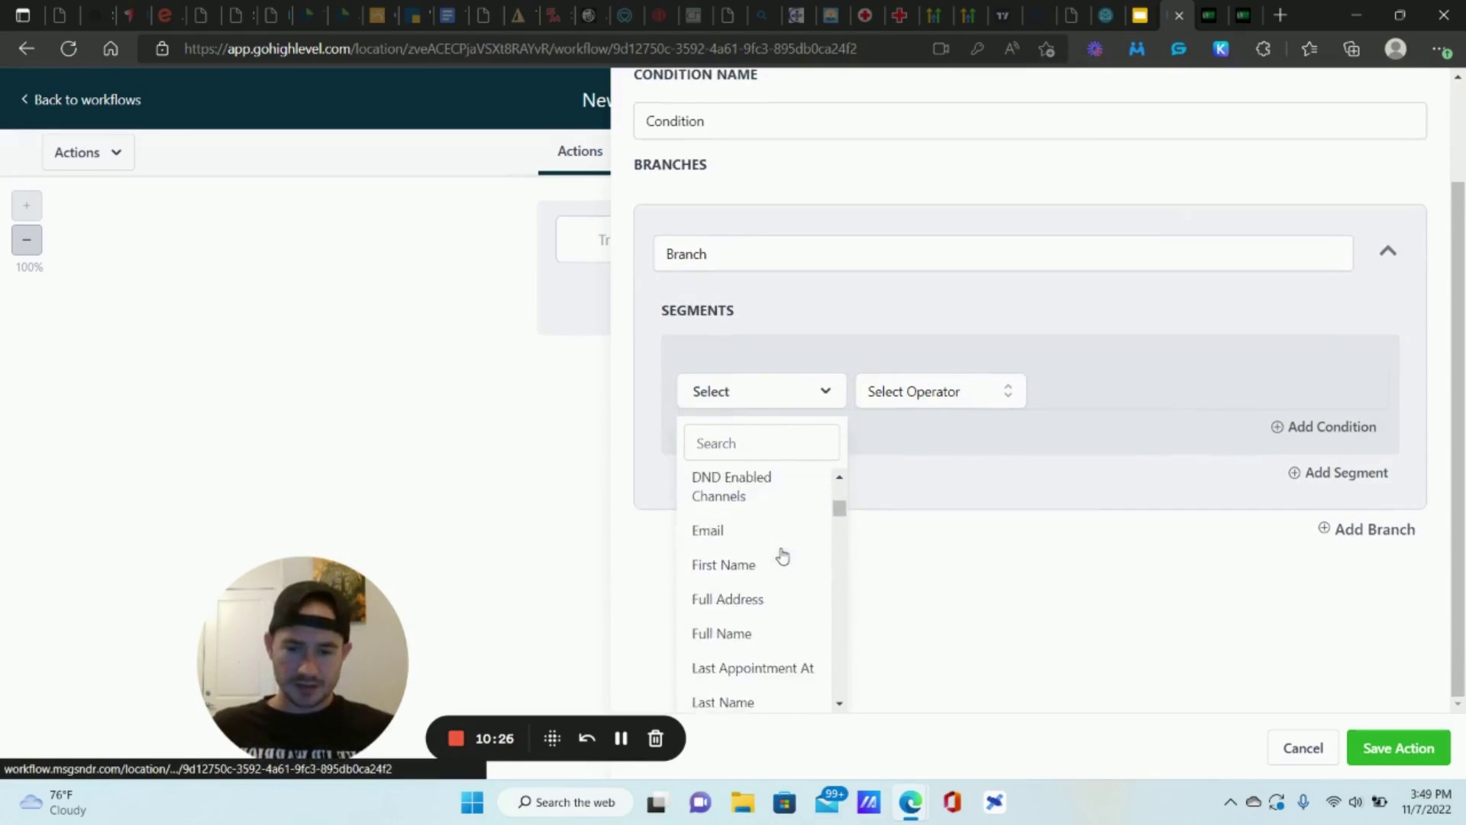
{"action": "scroll", "coordinate": [768, 535], "scroll_direction": "down", "scroll_amount": 4}
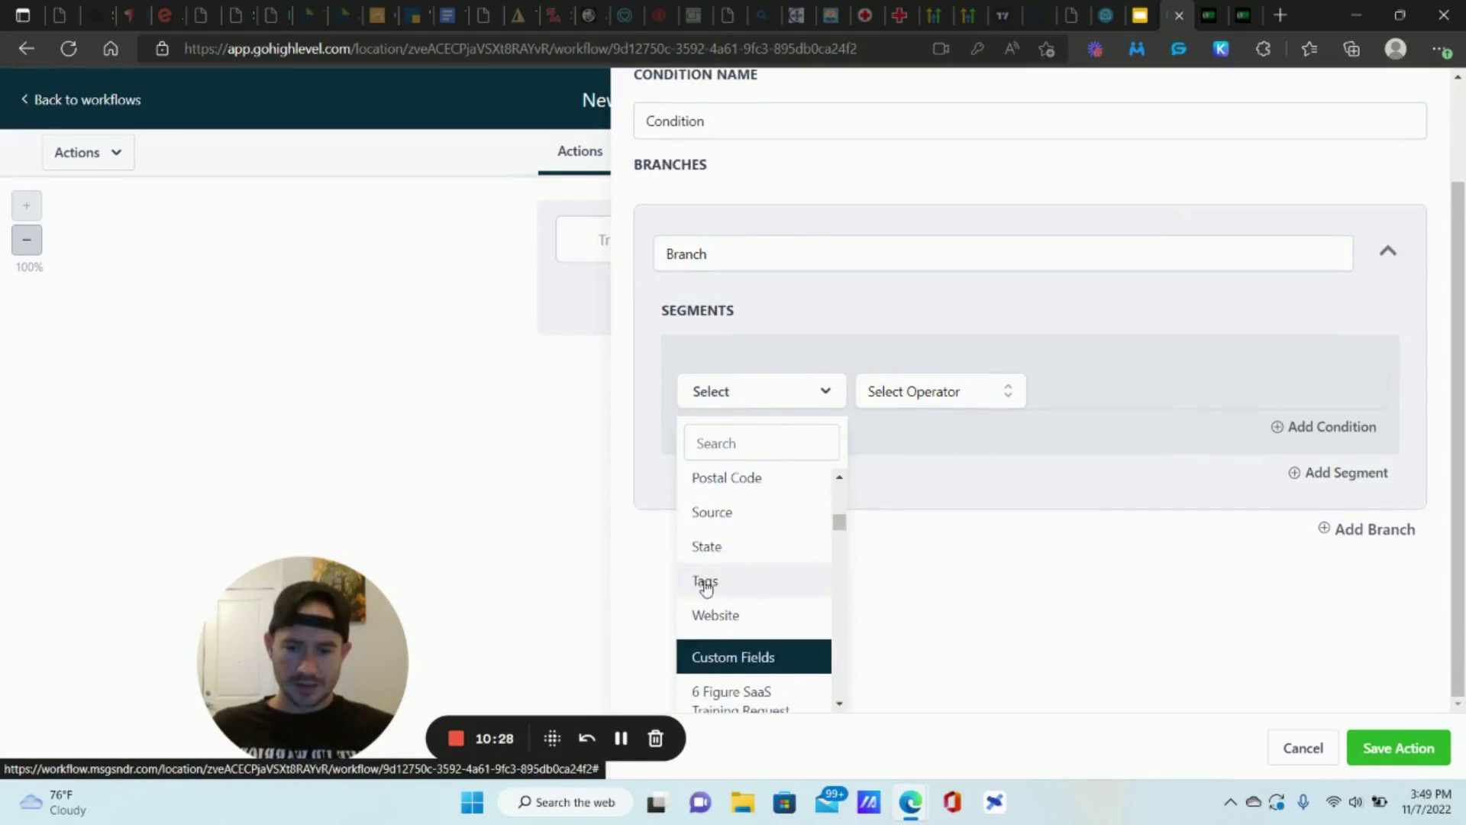
{"action": "left_click", "coordinate": [710, 586]}
{"action": "left_click", "coordinate": [984, 531]}
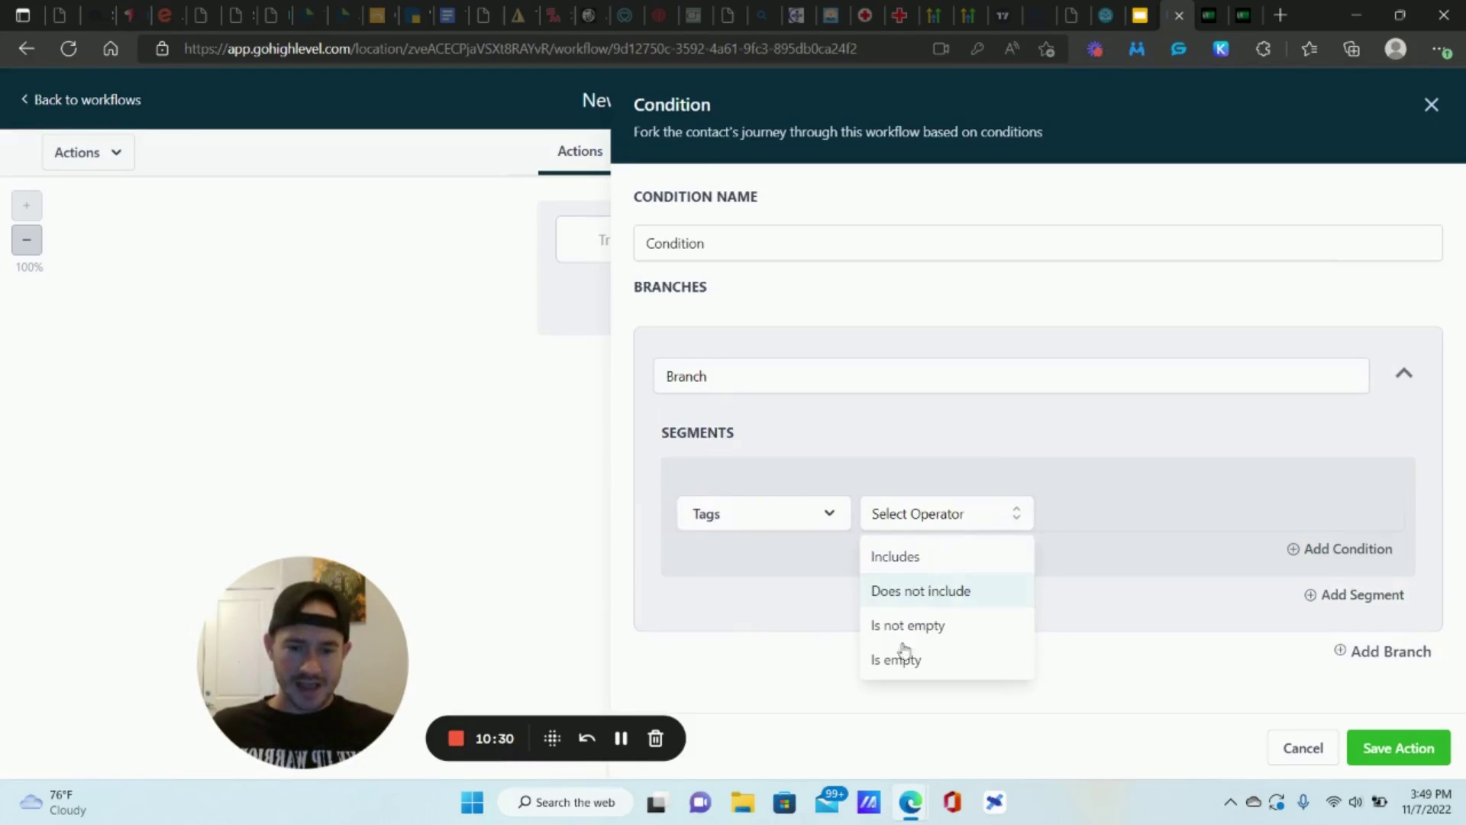
{"action": "left_click", "coordinate": [906, 557]}
Step: Choose the "purchased 6 figure saas agency" tag as the condition's value and save the condition action
{"action": "left_click", "coordinate": [1117, 519]}
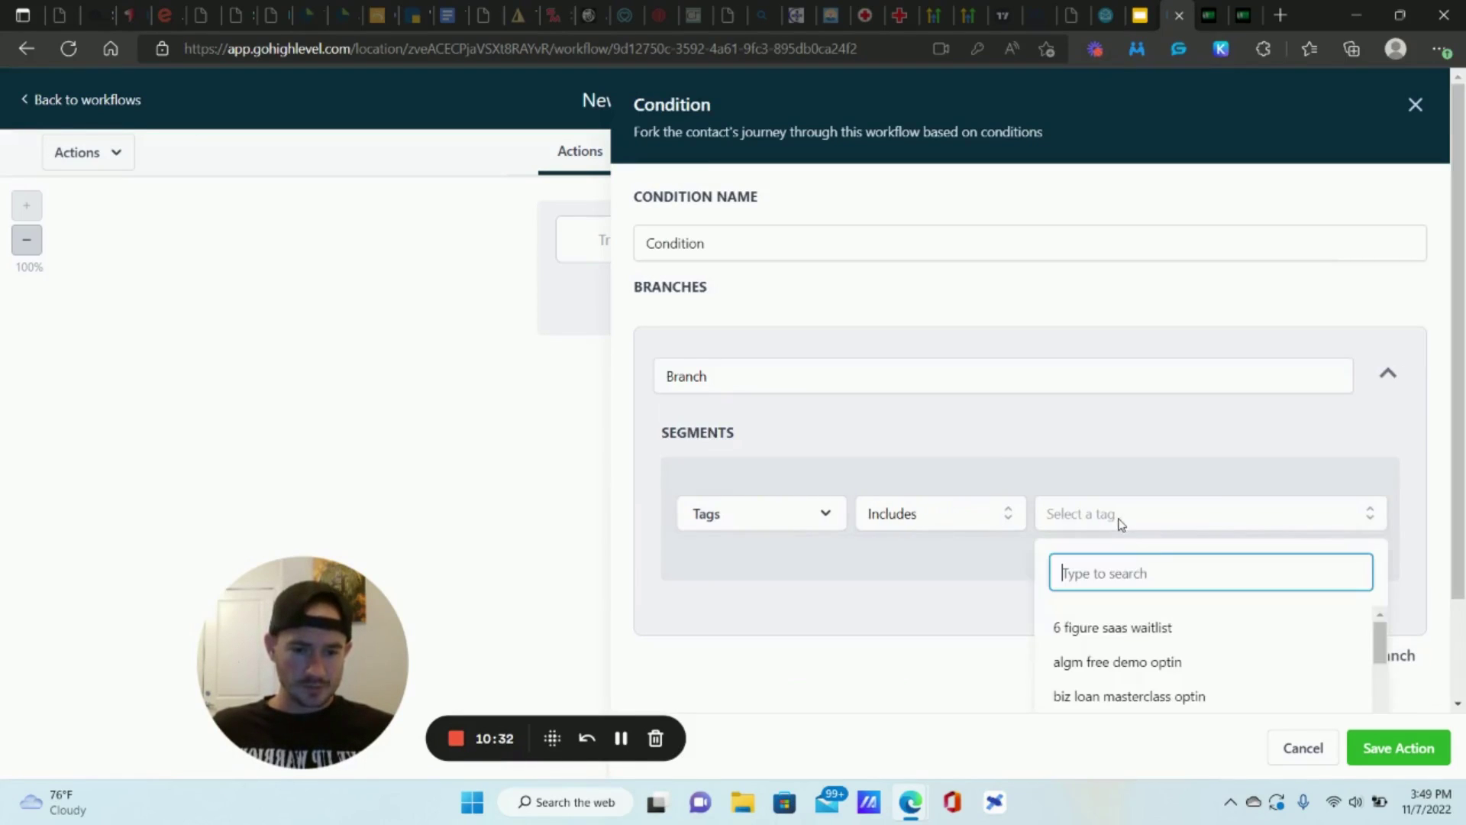
{"action": "scroll", "coordinate": [1136, 519], "scroll_direction": "down", "scroll_amount": 3}
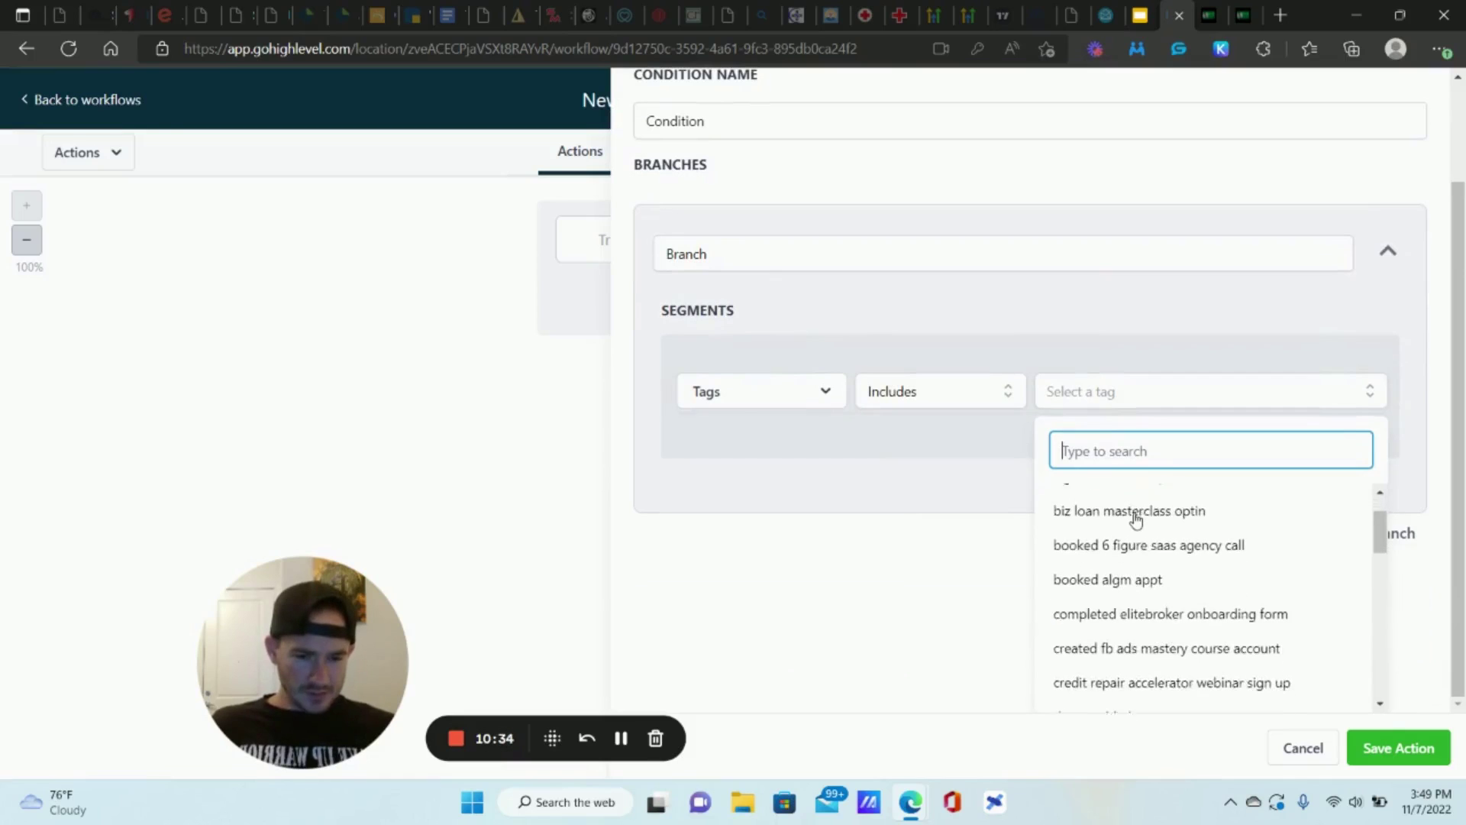
{"action": "scroll", "coordinate": [1136, 520], "scroll_direction": "down", "scroll_amount": 10}
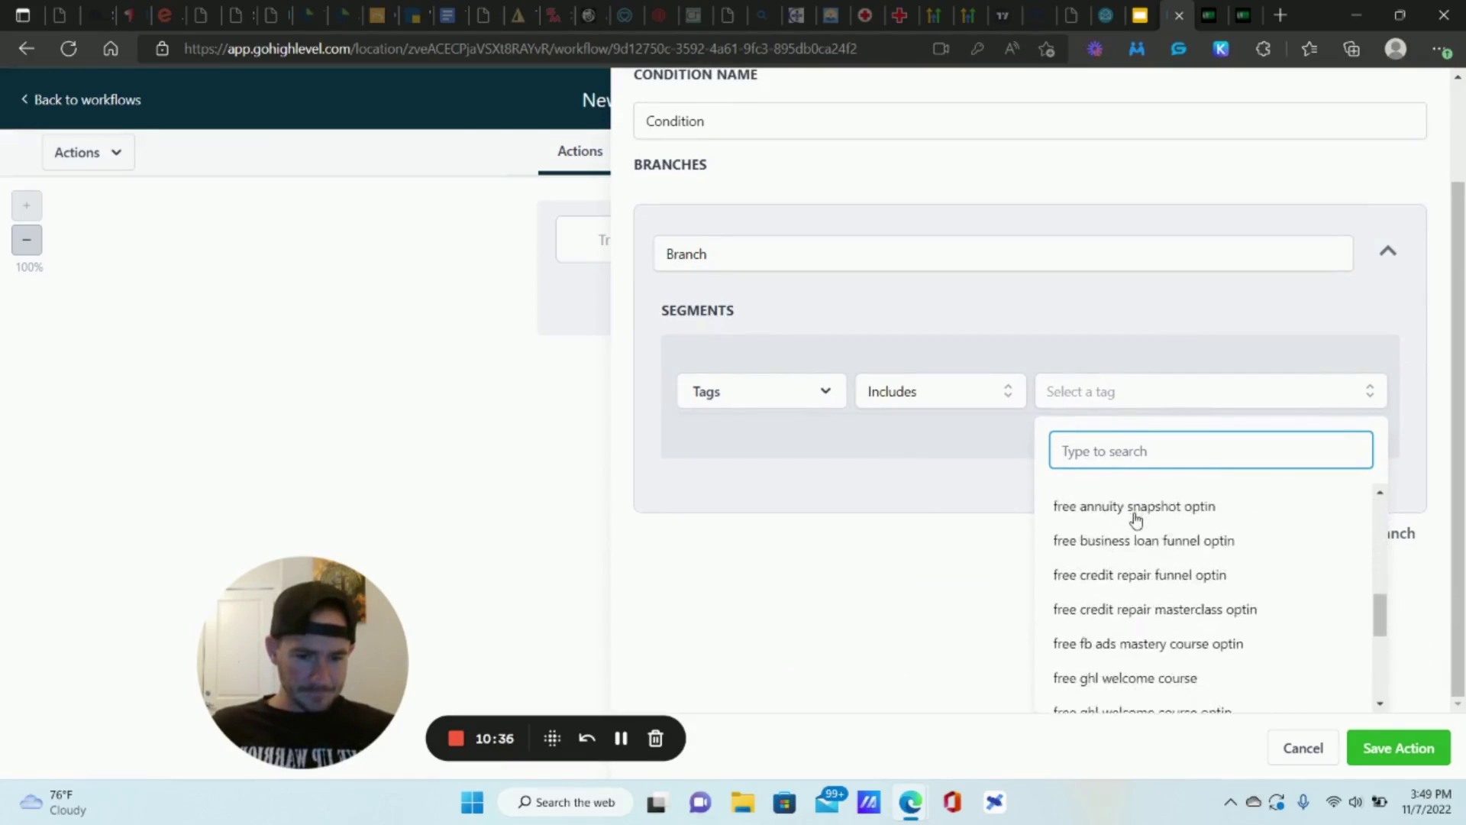
{"action": "scroll", "coordinate": [1136, 519], "scroll_direction": "down", "scroll_amount": 8}
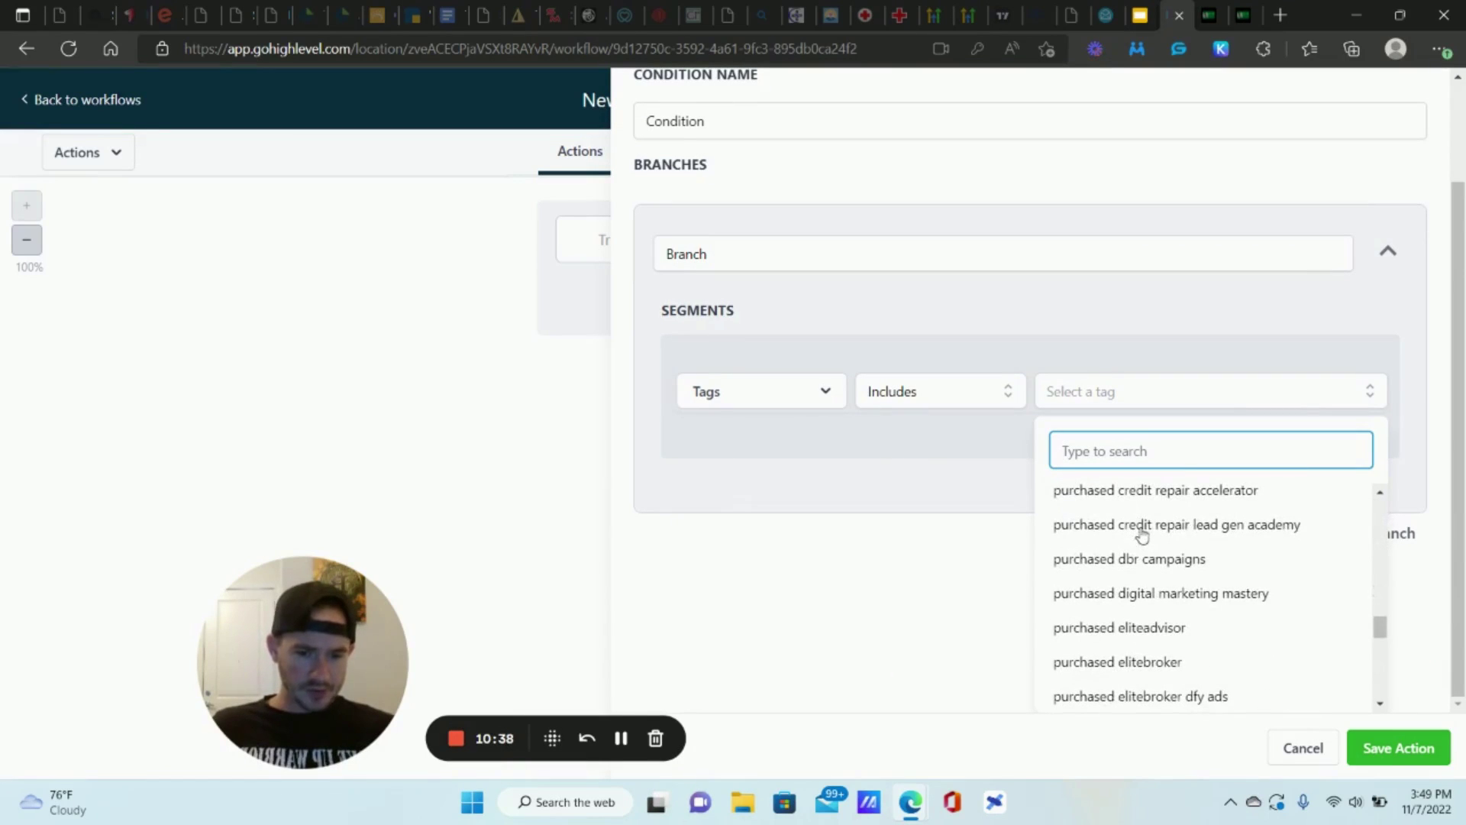
{"action": "scroll", "coordinate": [1161, 527], "scroll_direction": "up", "scroll_amount": 3}
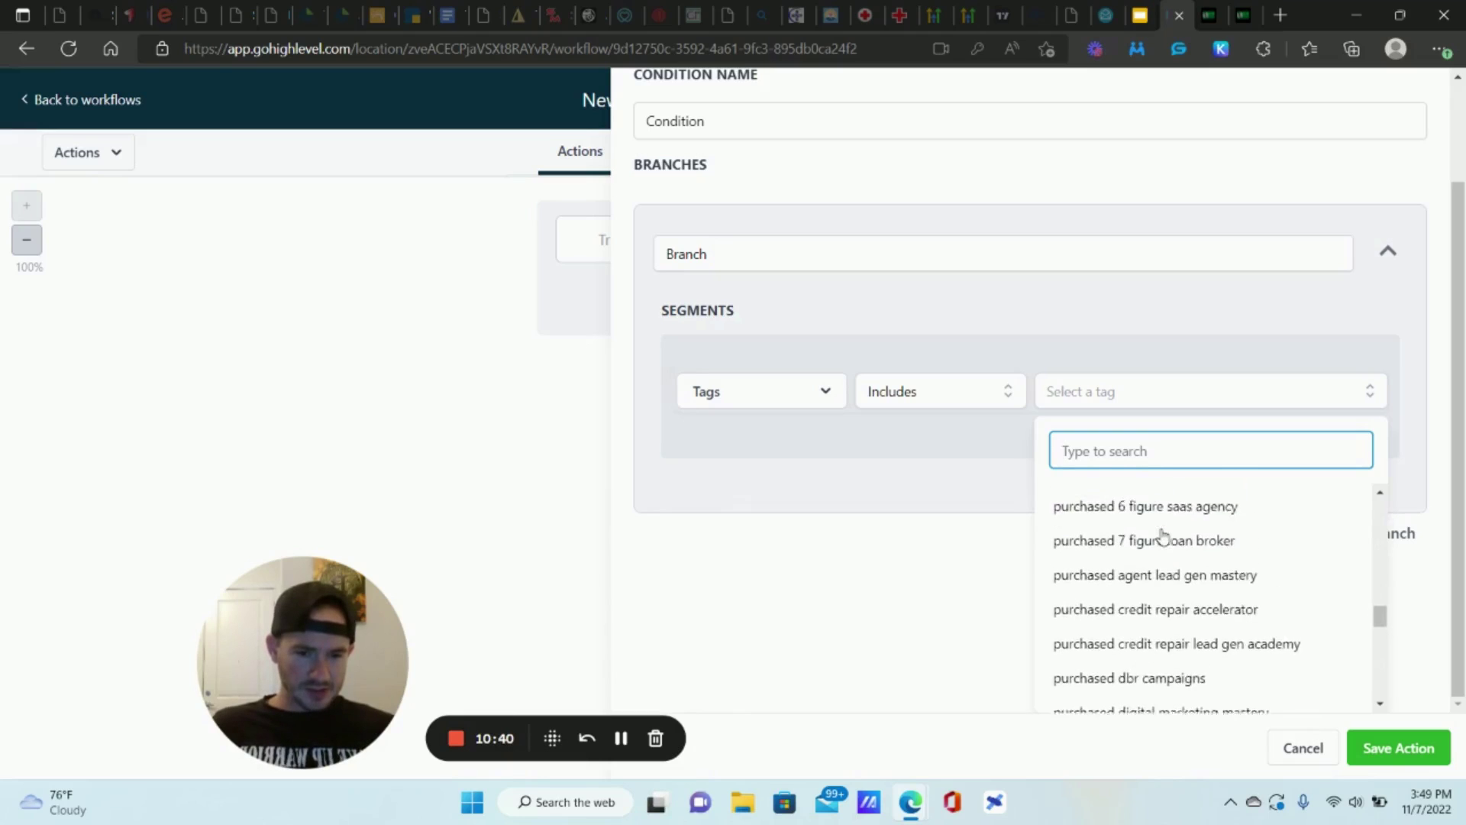
{"action": "left_click", "coordinate": [1116, 525]}
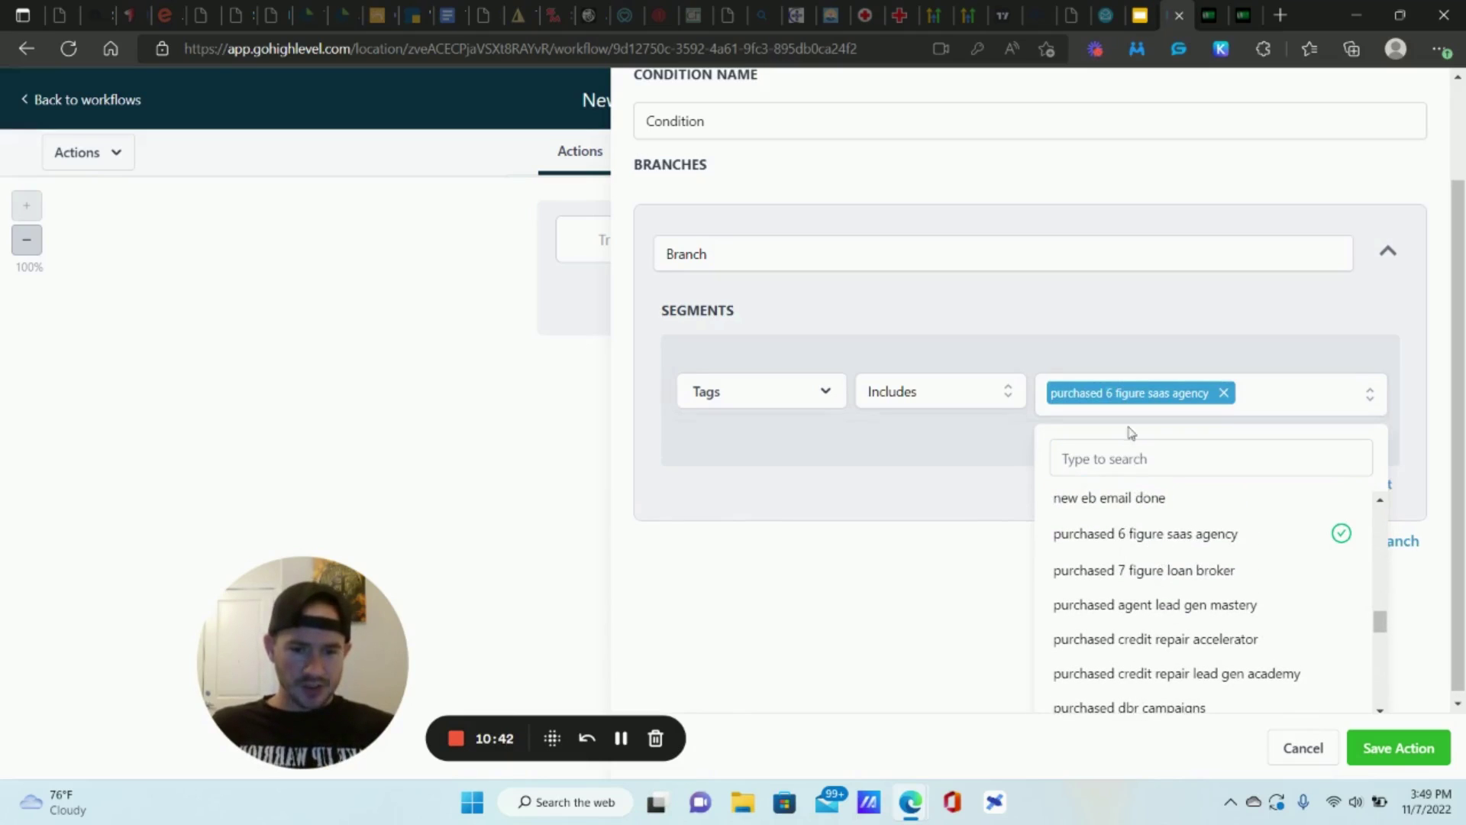
{"action": "left_click", "coordinate": [1256, 359]}
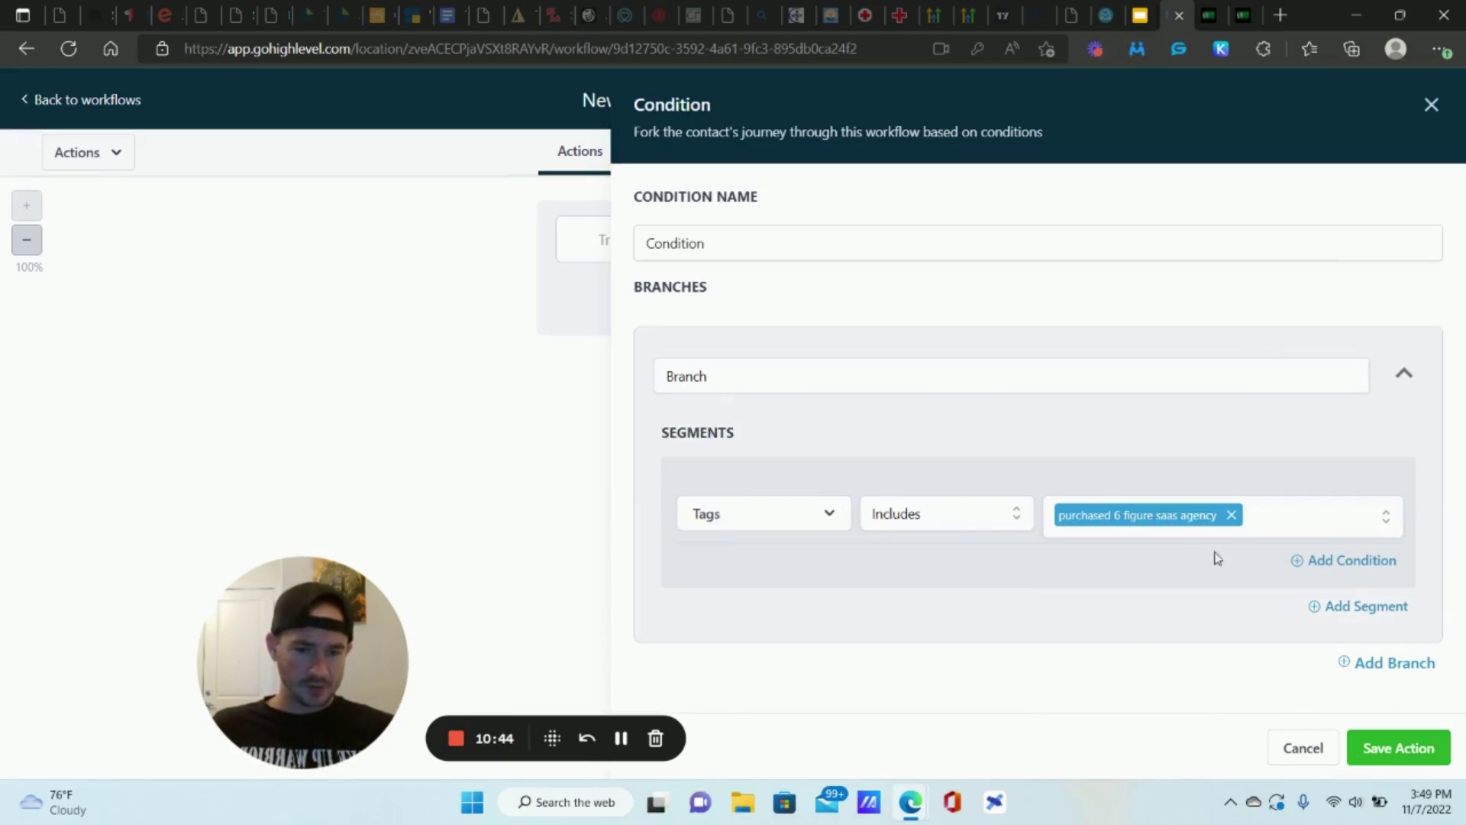
{"action": "left_click", "coordinate": [1398, 748]}
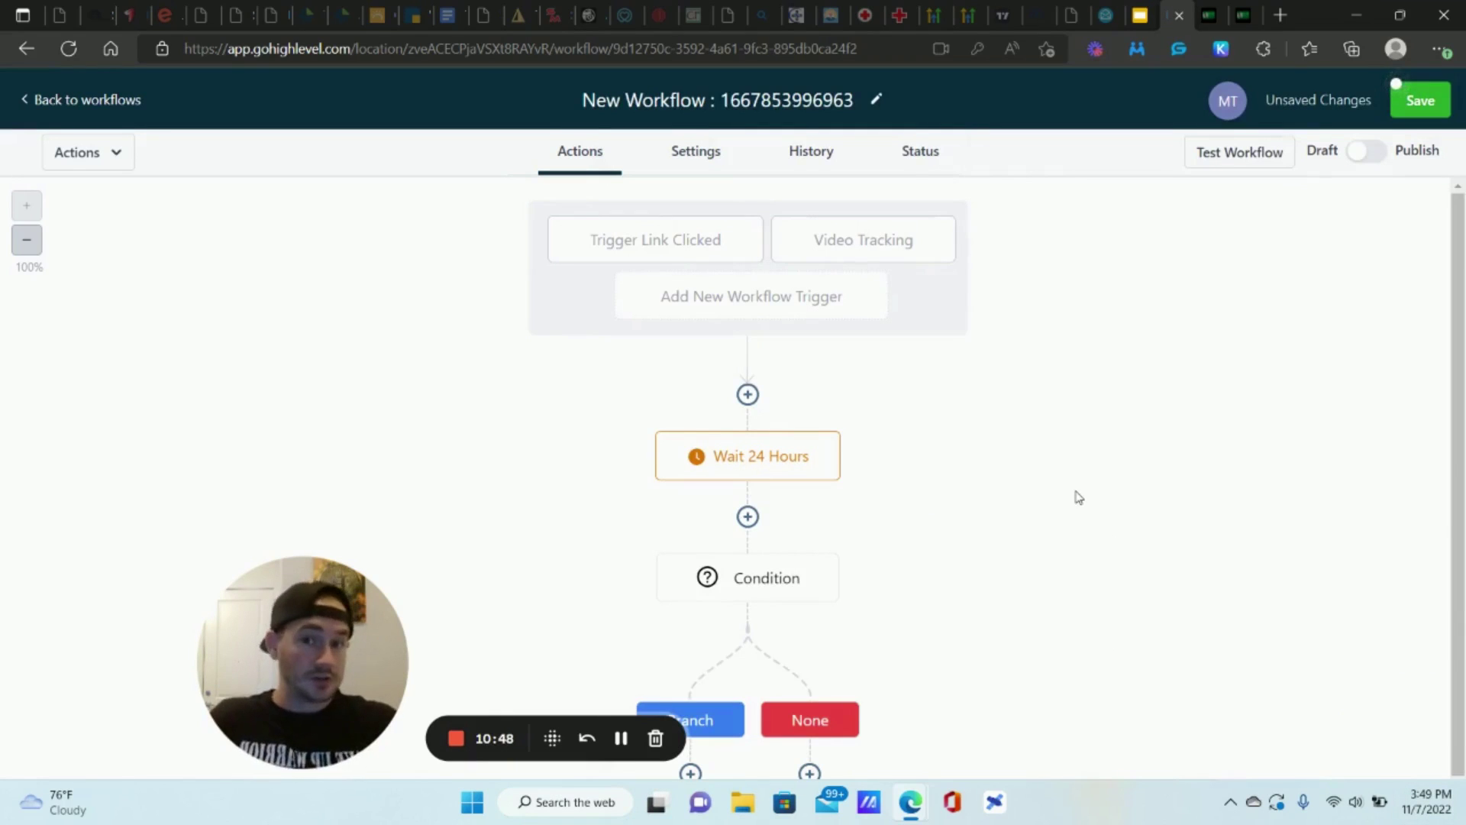
Step: Add a Send SMS action under the None branch and begin its message with "Hey" and the contact's first name custom value
{"action": "scroll", "coordinate": [1049, 485], "scroll_direction": "down", "scroll_amount": 2}
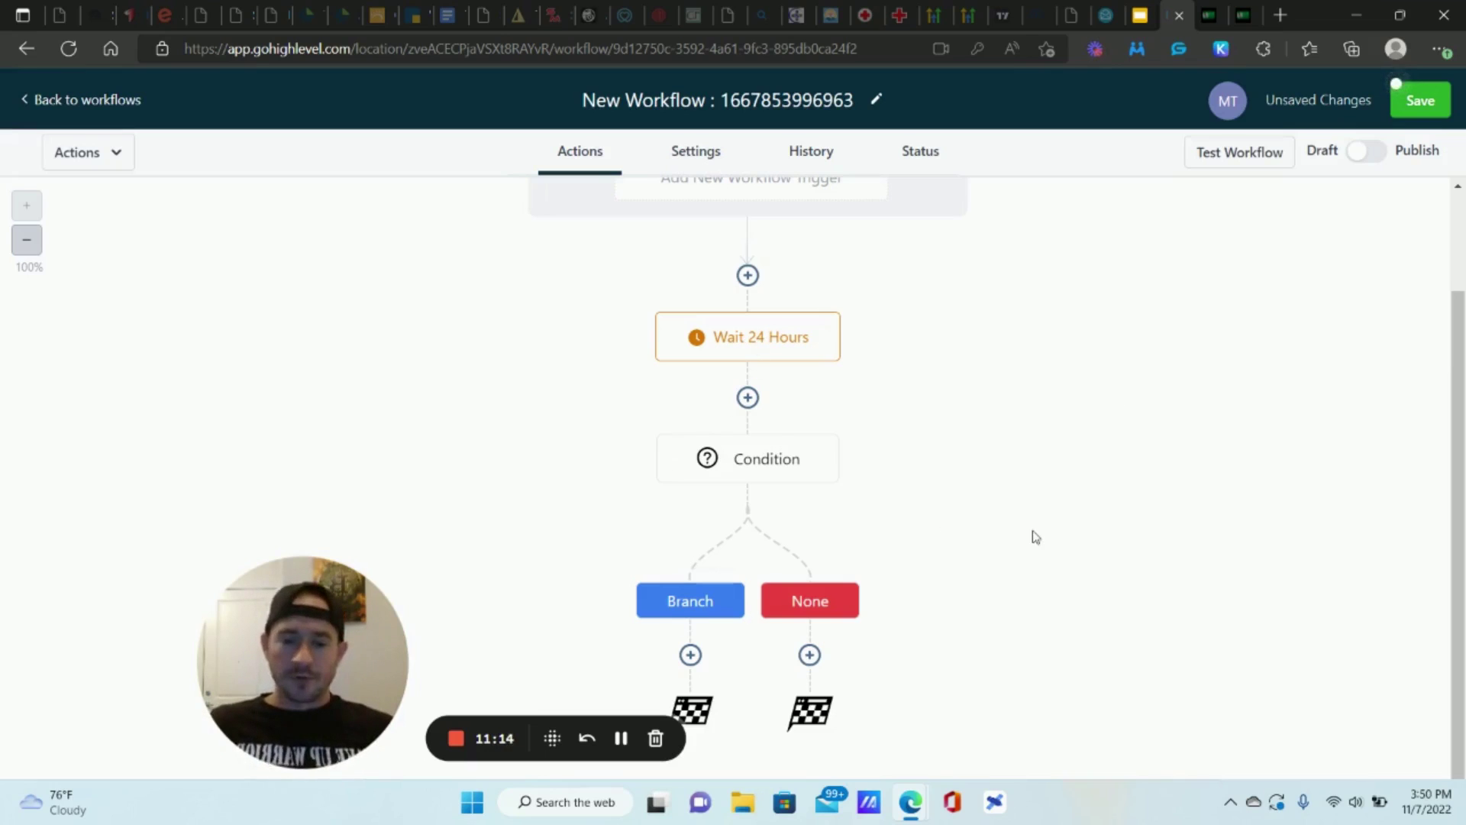
{"action": "left_click", "coordinate": [809, 655]}
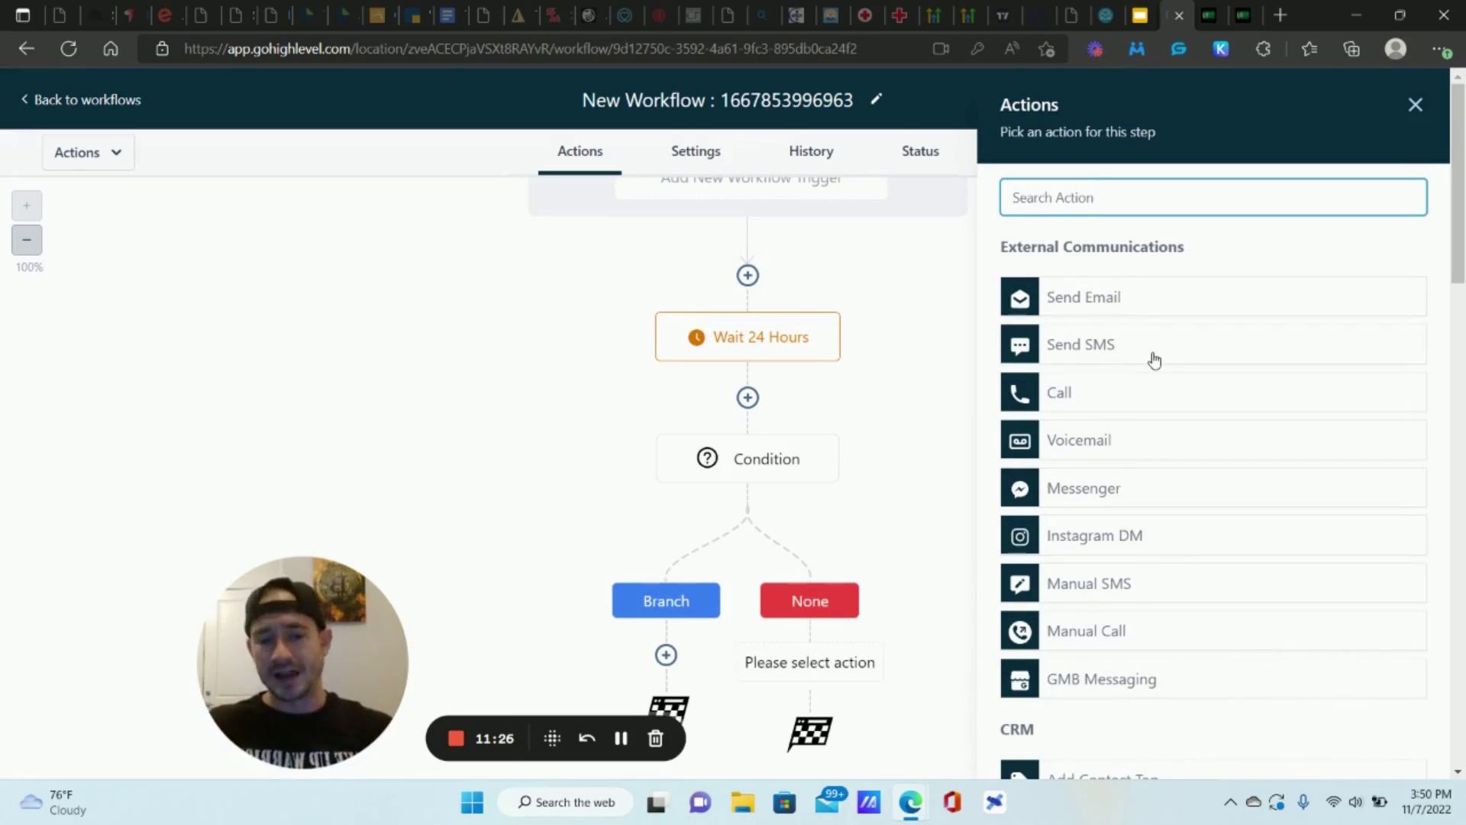
{"action": "left_click", "coordinate": [1104, 343]}
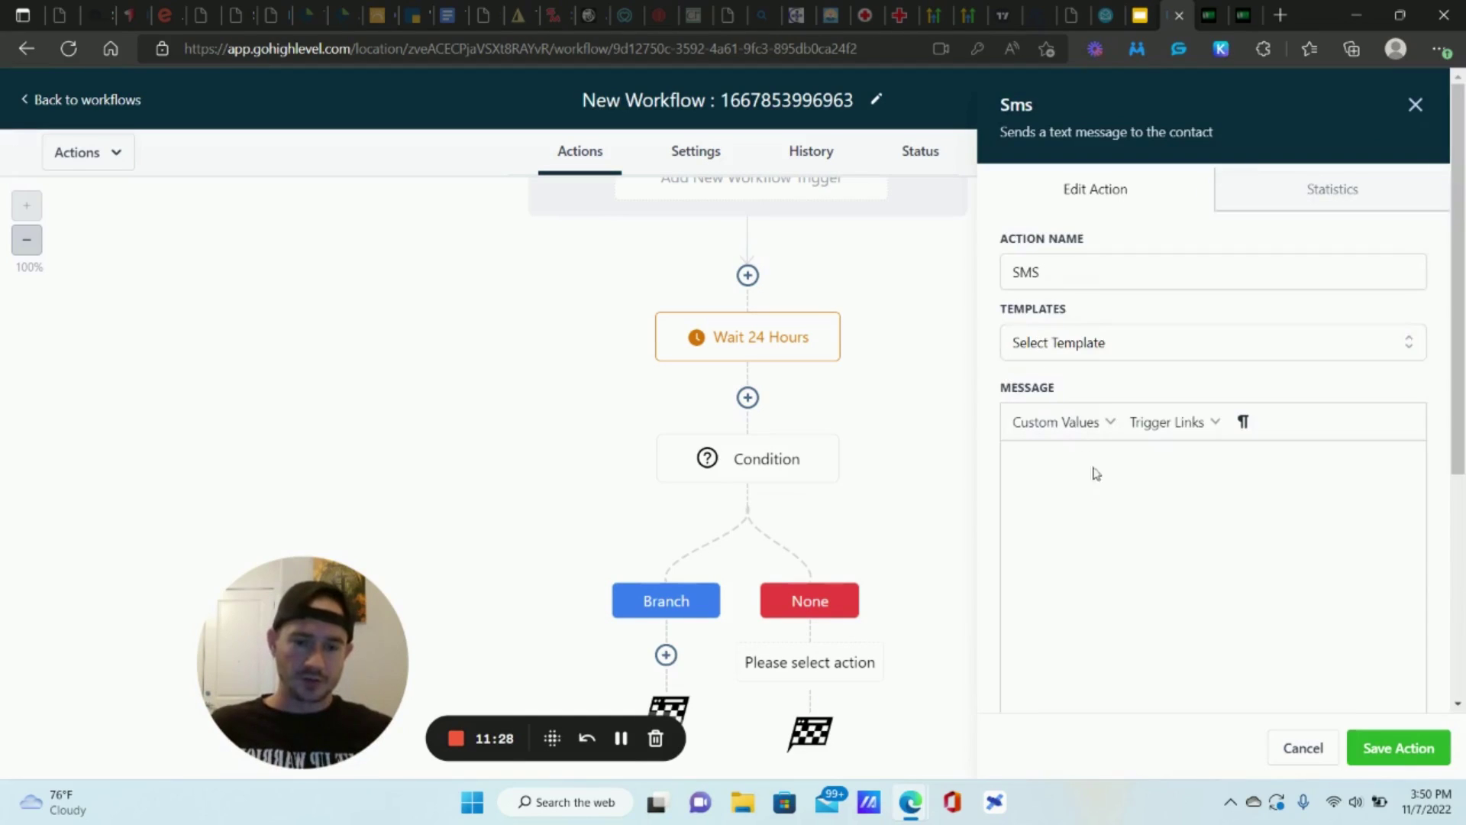
{"action": "left_click", "coordinate": [1092, 492]}
{"action": "type", "text": "Hey"}
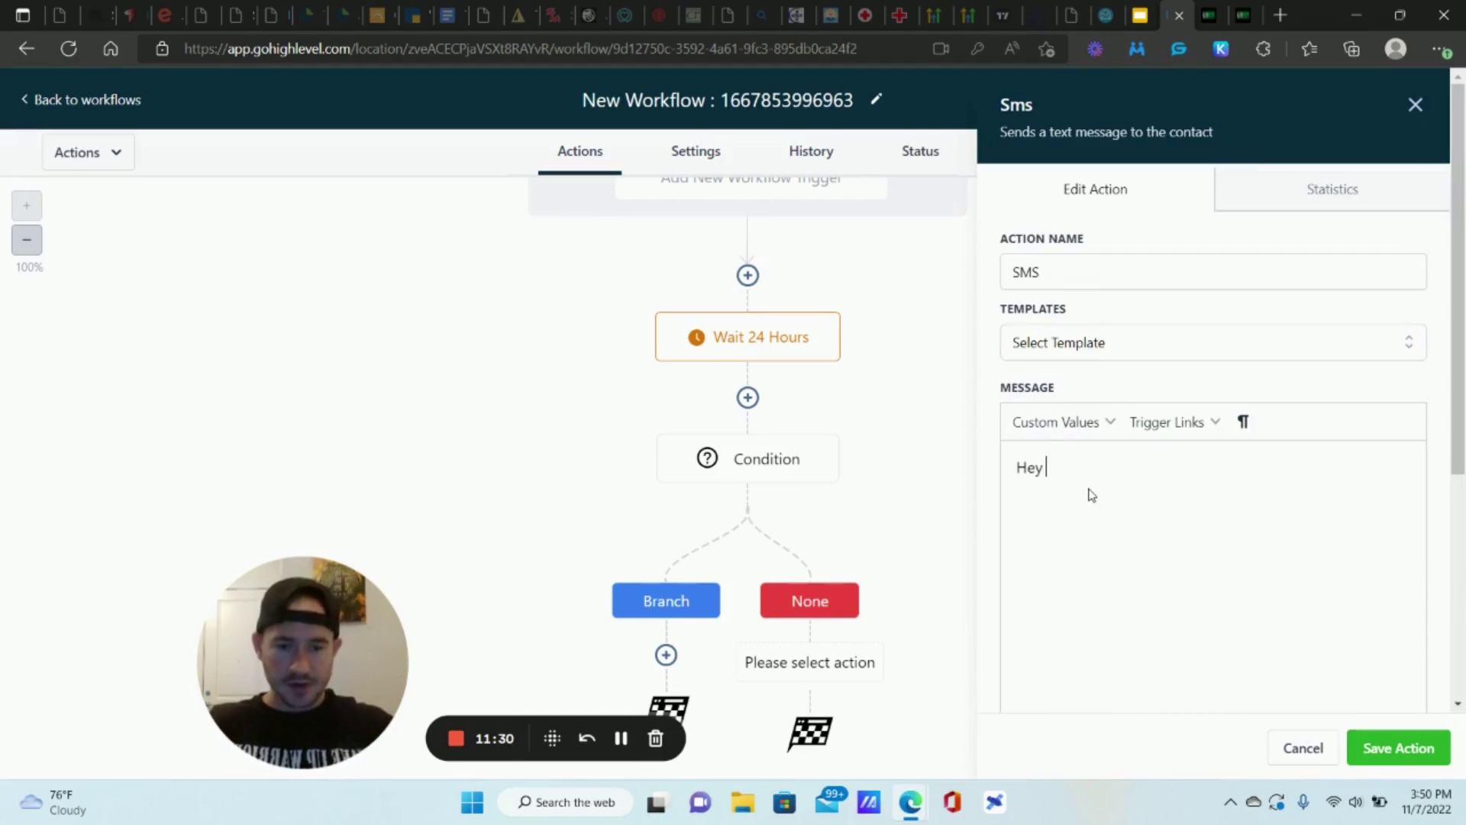
{"action": "left_click", "coordinate": [1061, 428]}
{"action": "mouse_move", "coordinate": [1067, 457]}
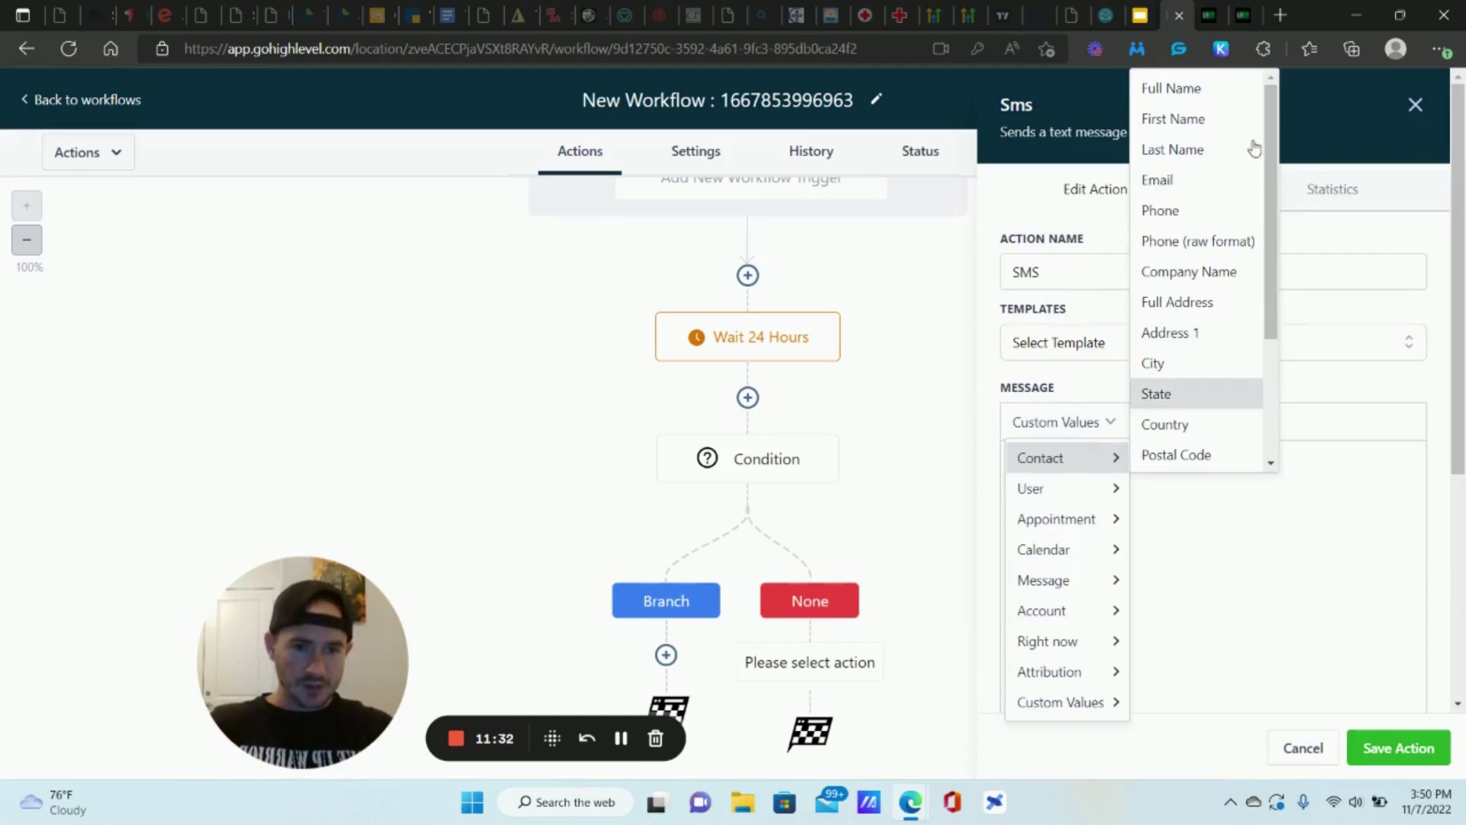
{"action": "left_click", "coordinate": [1199, 123]}
Step: Continue the SMS message after the greeting with ". Thanks for checking my 6 figure SaaS Agency University."
{"action": "type", "text": ". T"}
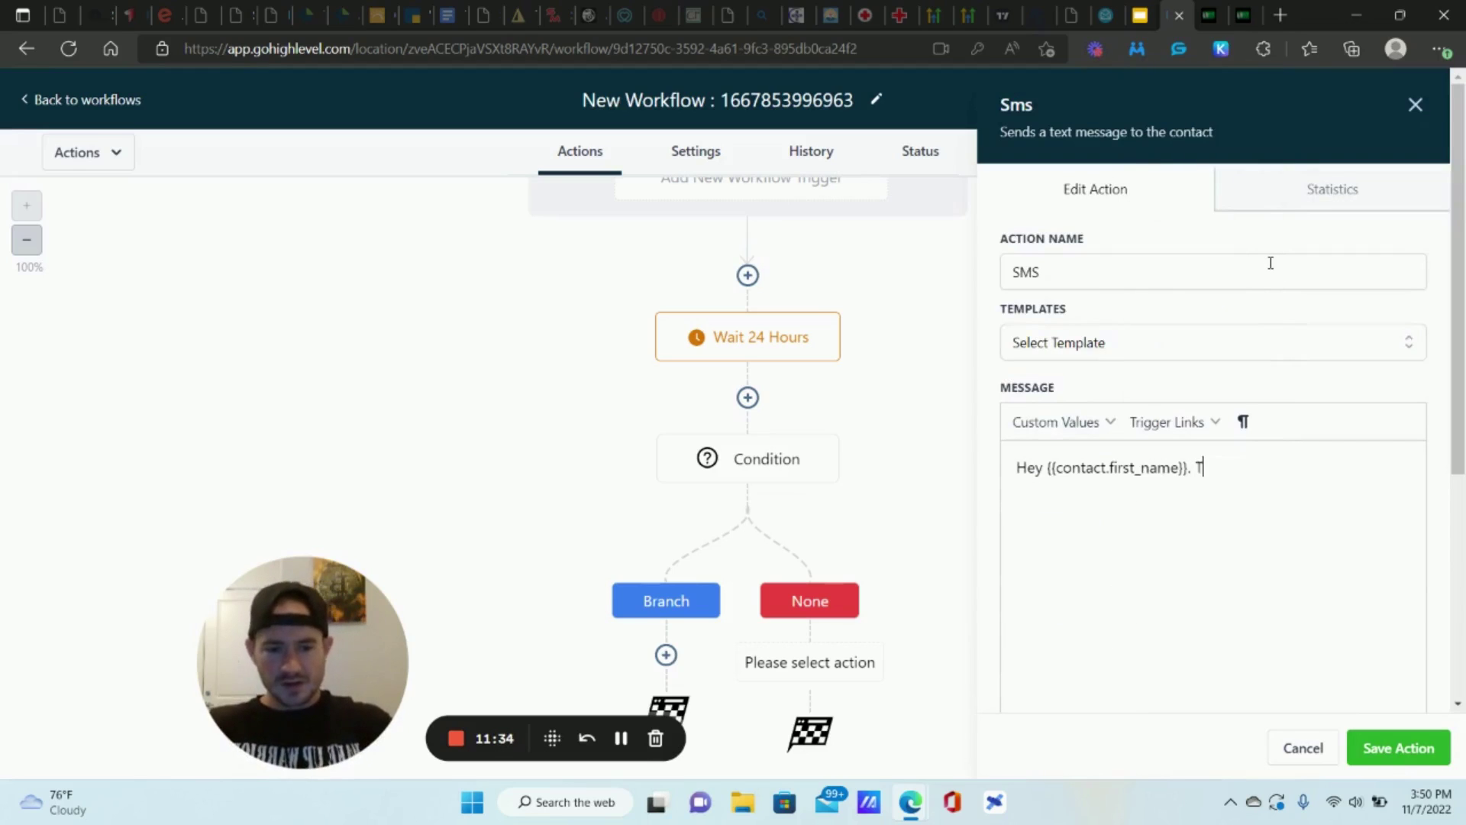
{"action": "type", "text": "hanks for checking"}
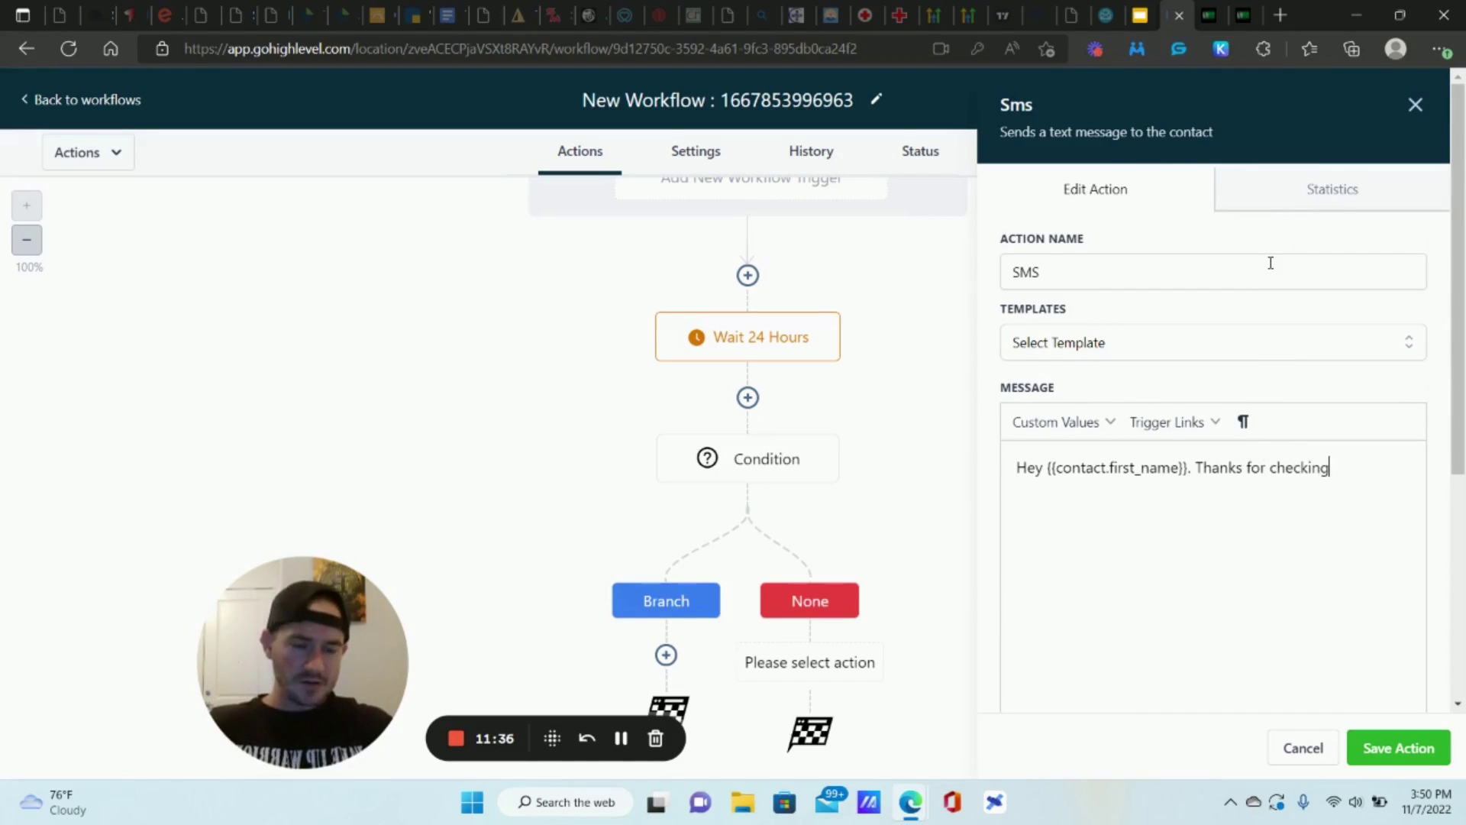
{"action": "type", "text": " my 6 "}
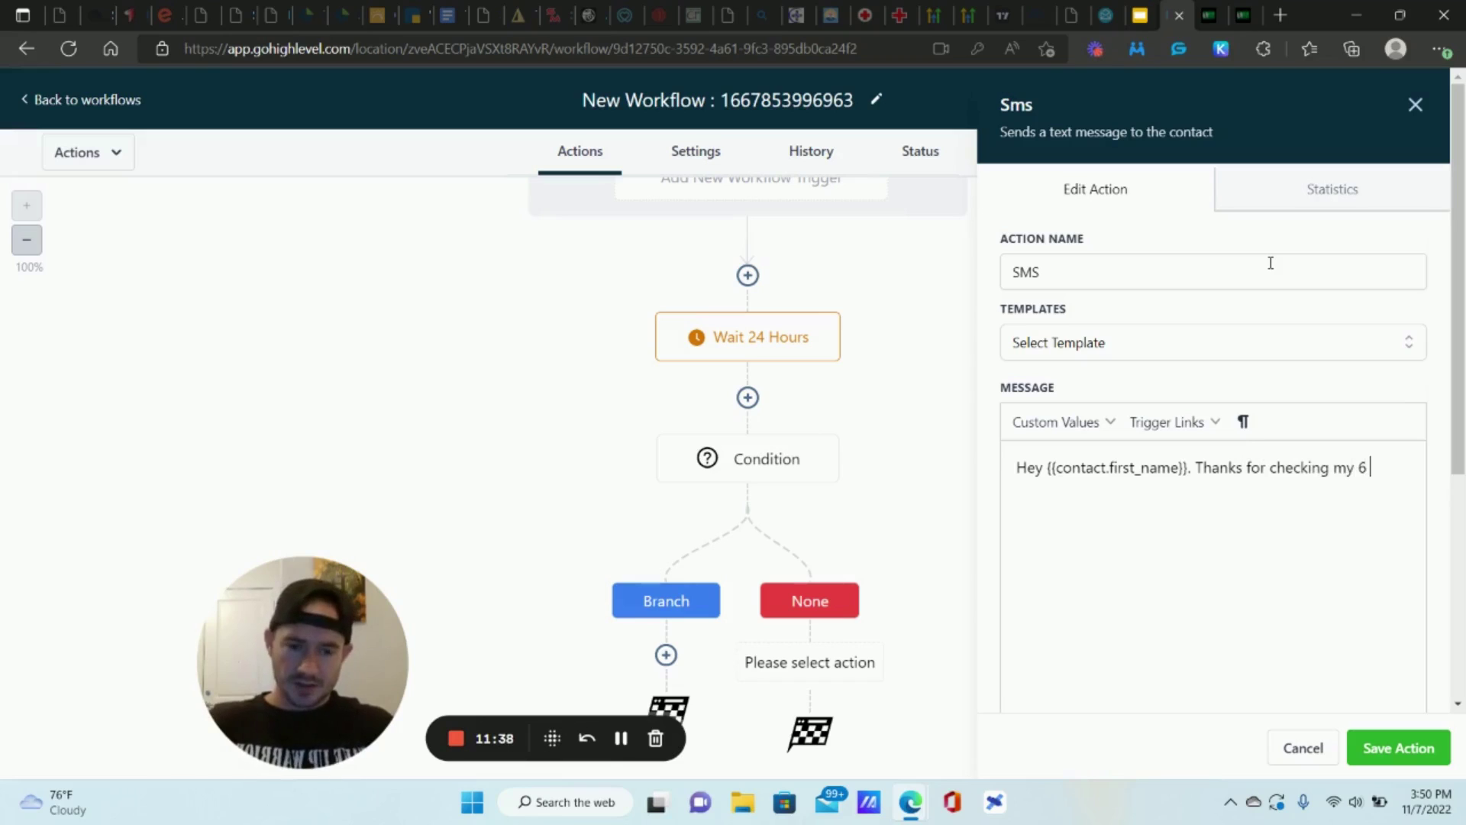
{"action": "type", "text": "figure SaaS A"}
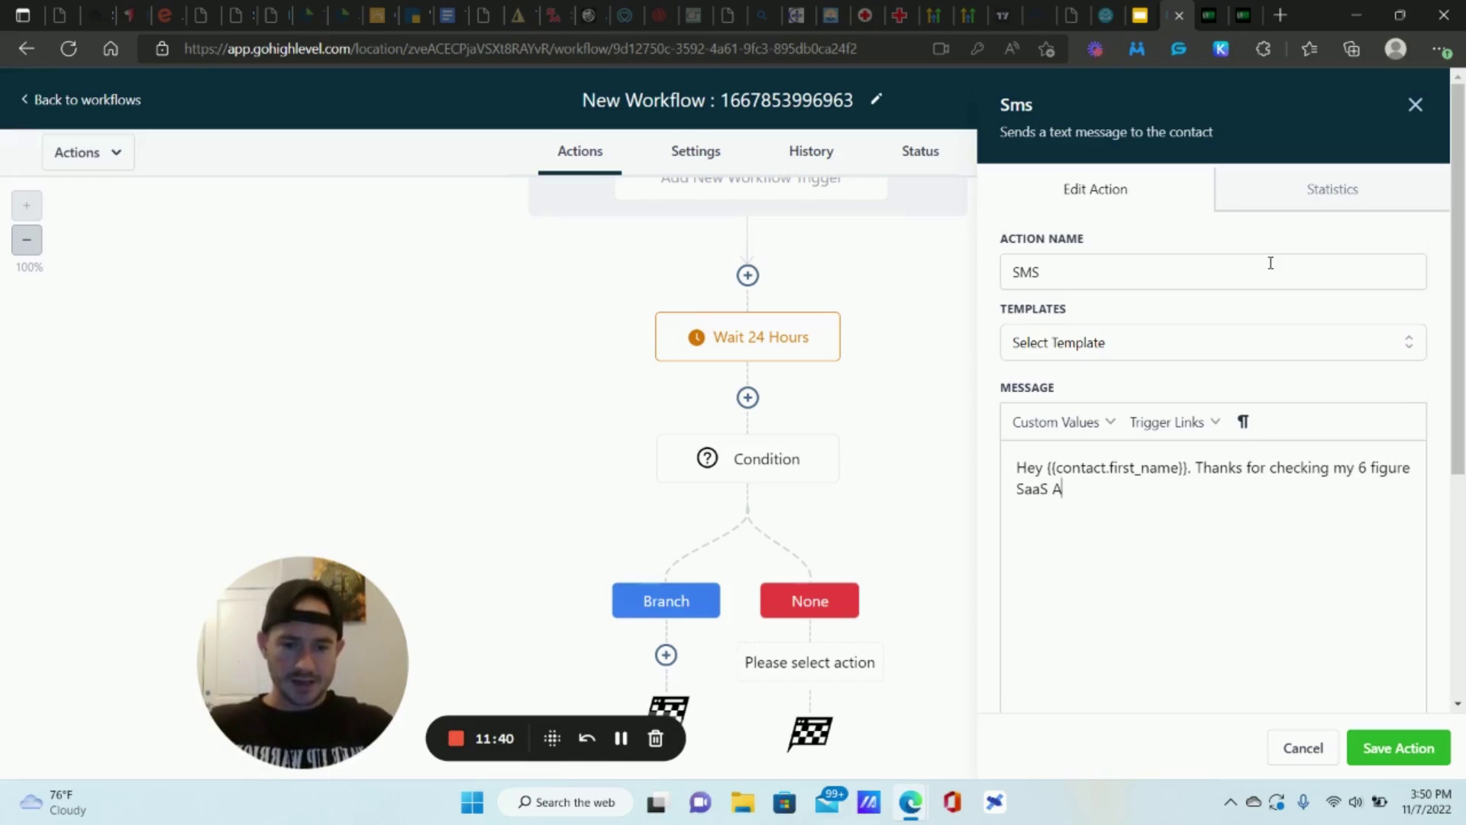
{"action": "type", "text": "gency Univers"}
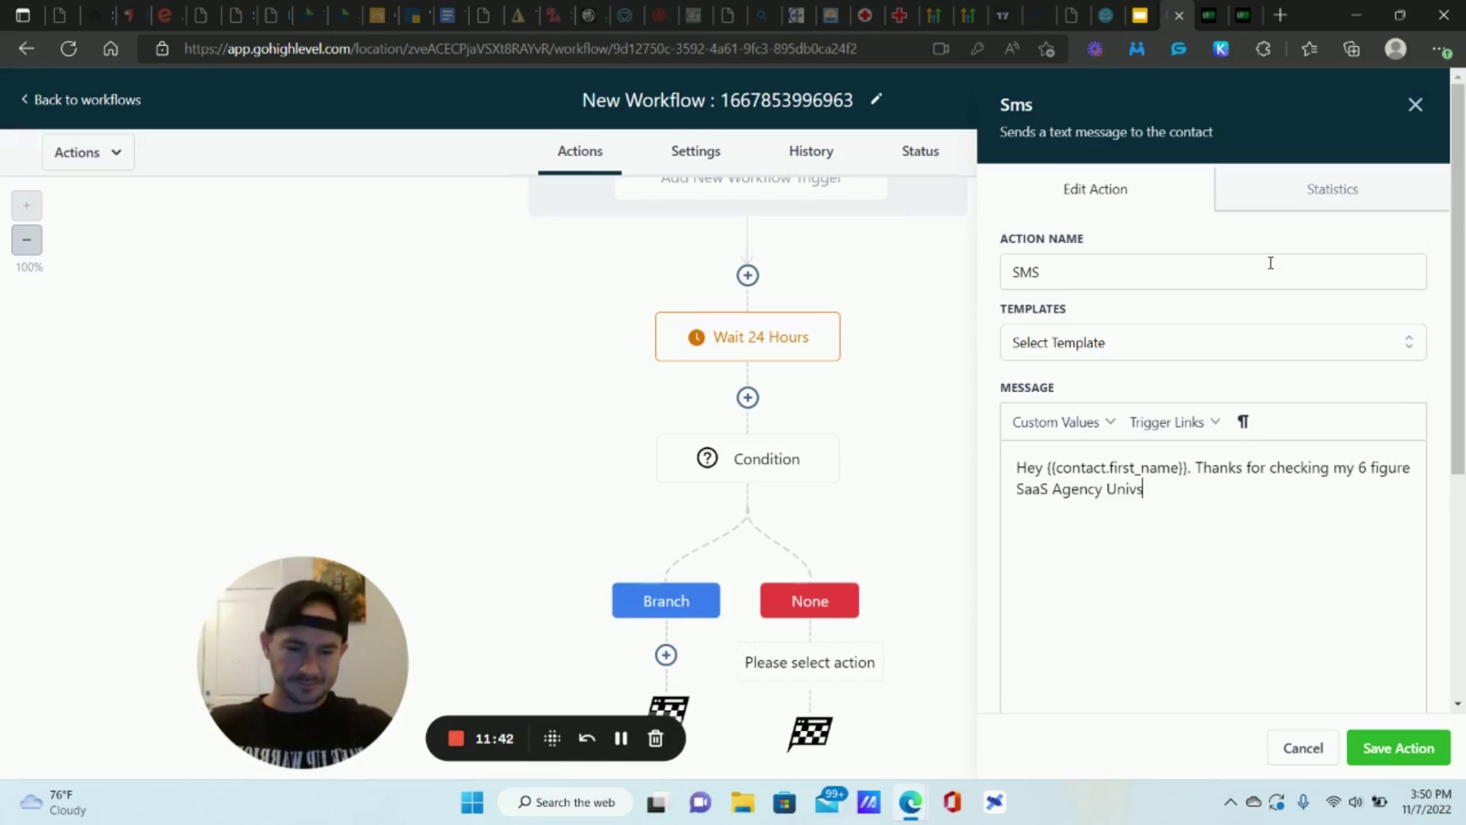
{"action": "type", "text": "ity. "}
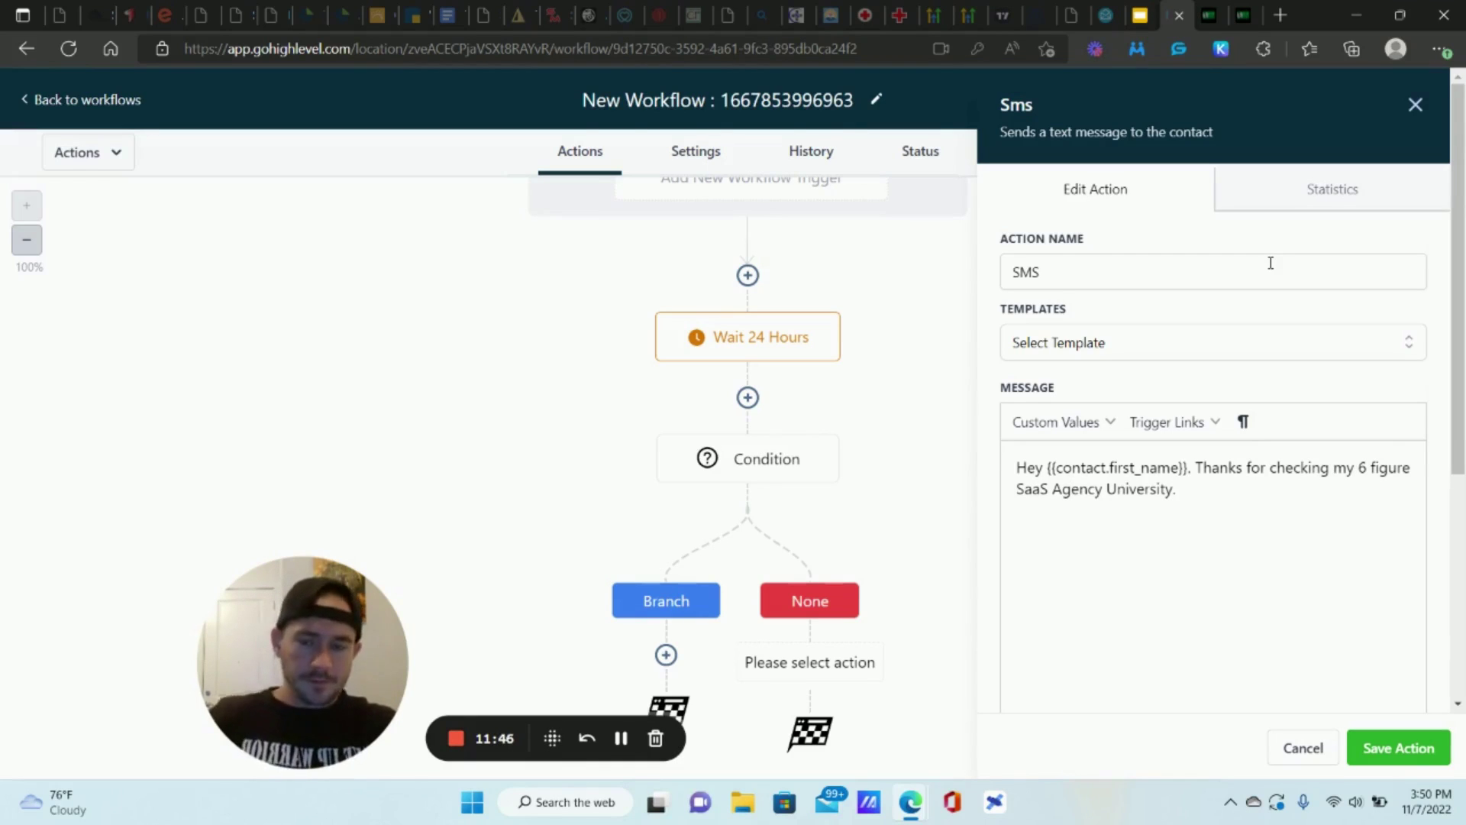
Step: Add the discount offer to the SMS message: "As a thank you, here's a $100 off discount code"
{"action": "type", "text": "As "}
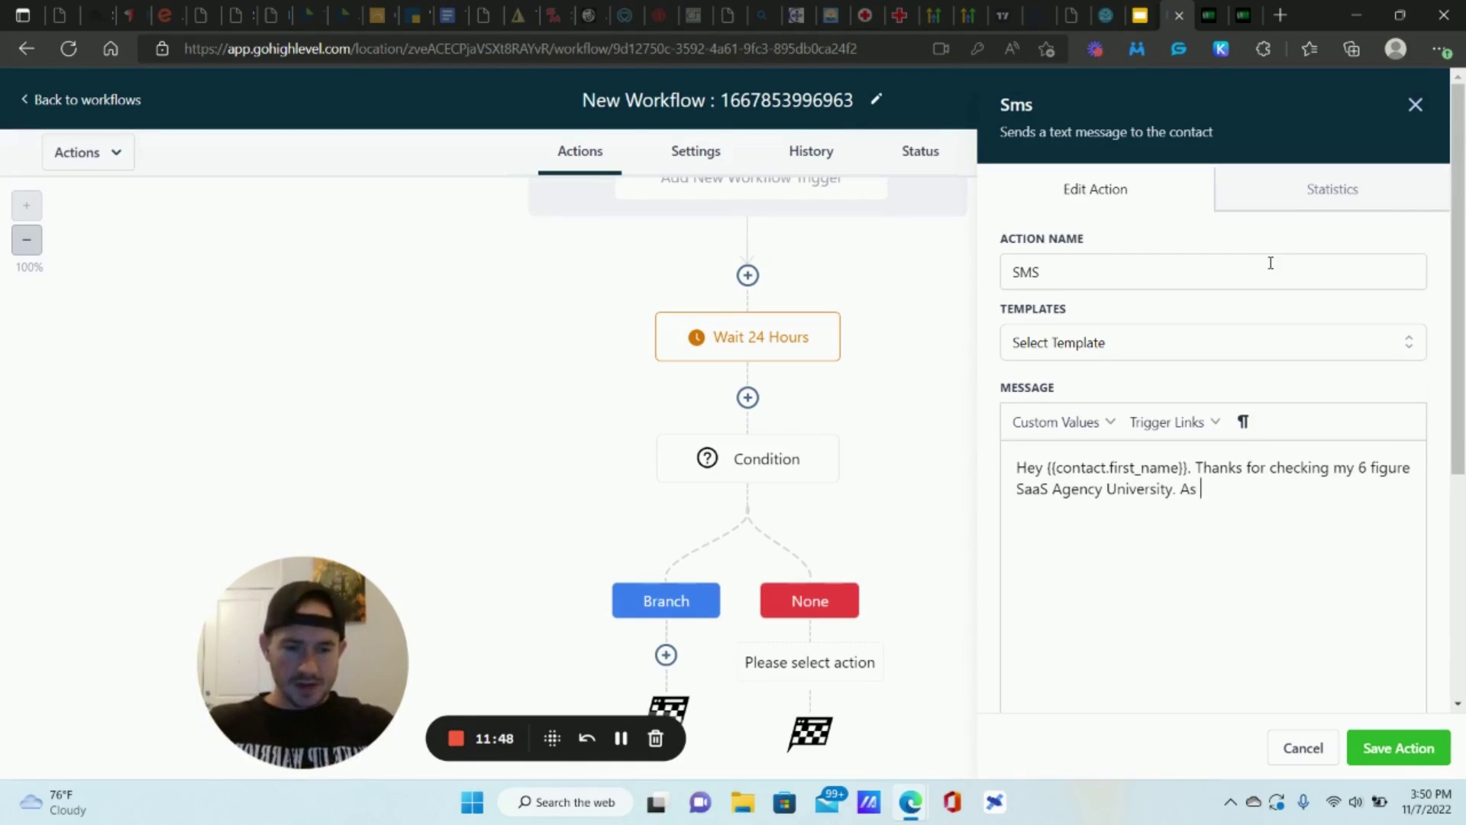
{"action": "type", "text": "a thank you, here's a "}
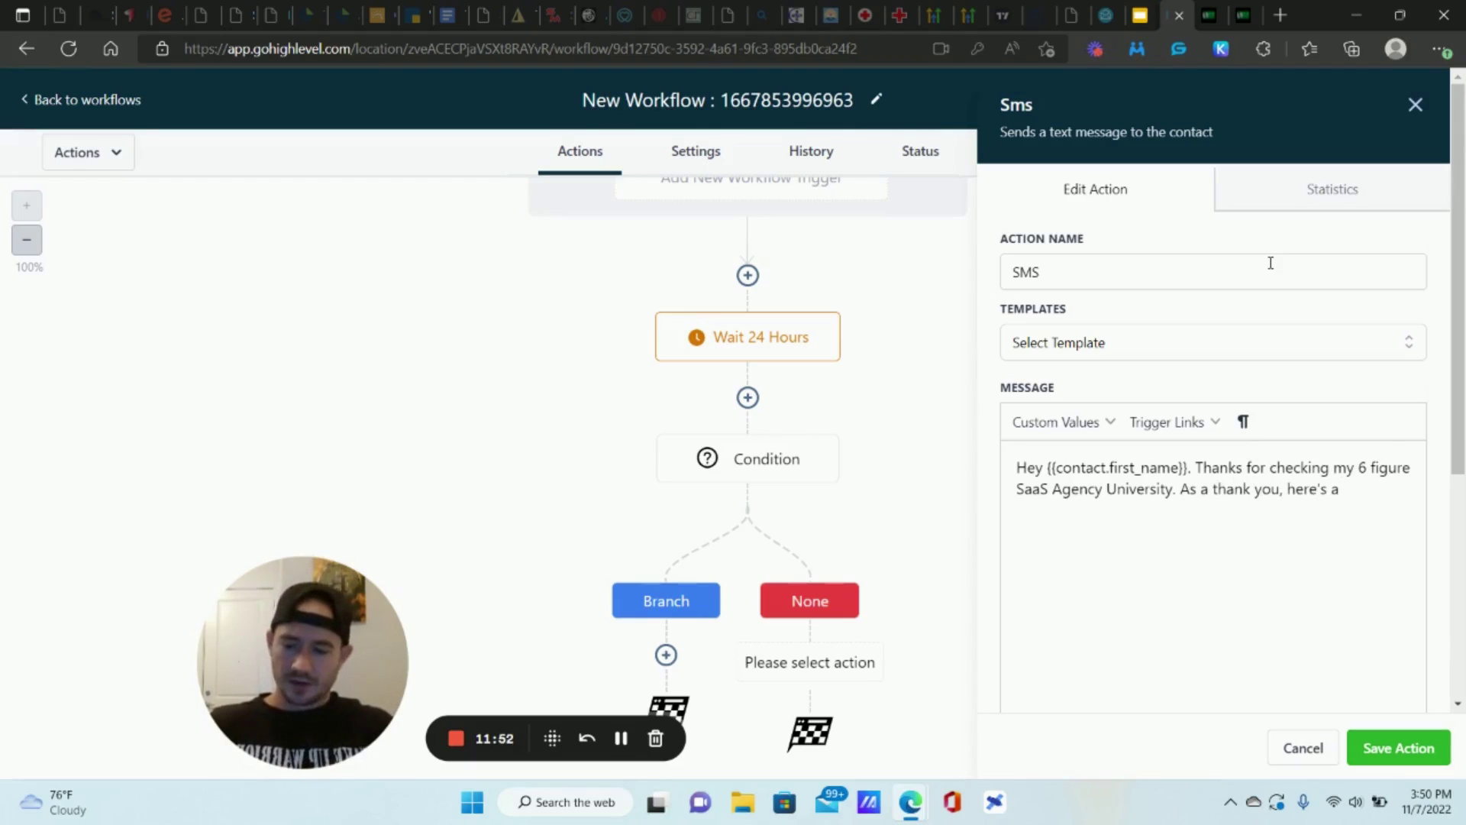
{"action": "type", "text": "20%"}
{"action": "key", "text": "BackSpace"}
{"action": "key", "text": "BackSpace"}
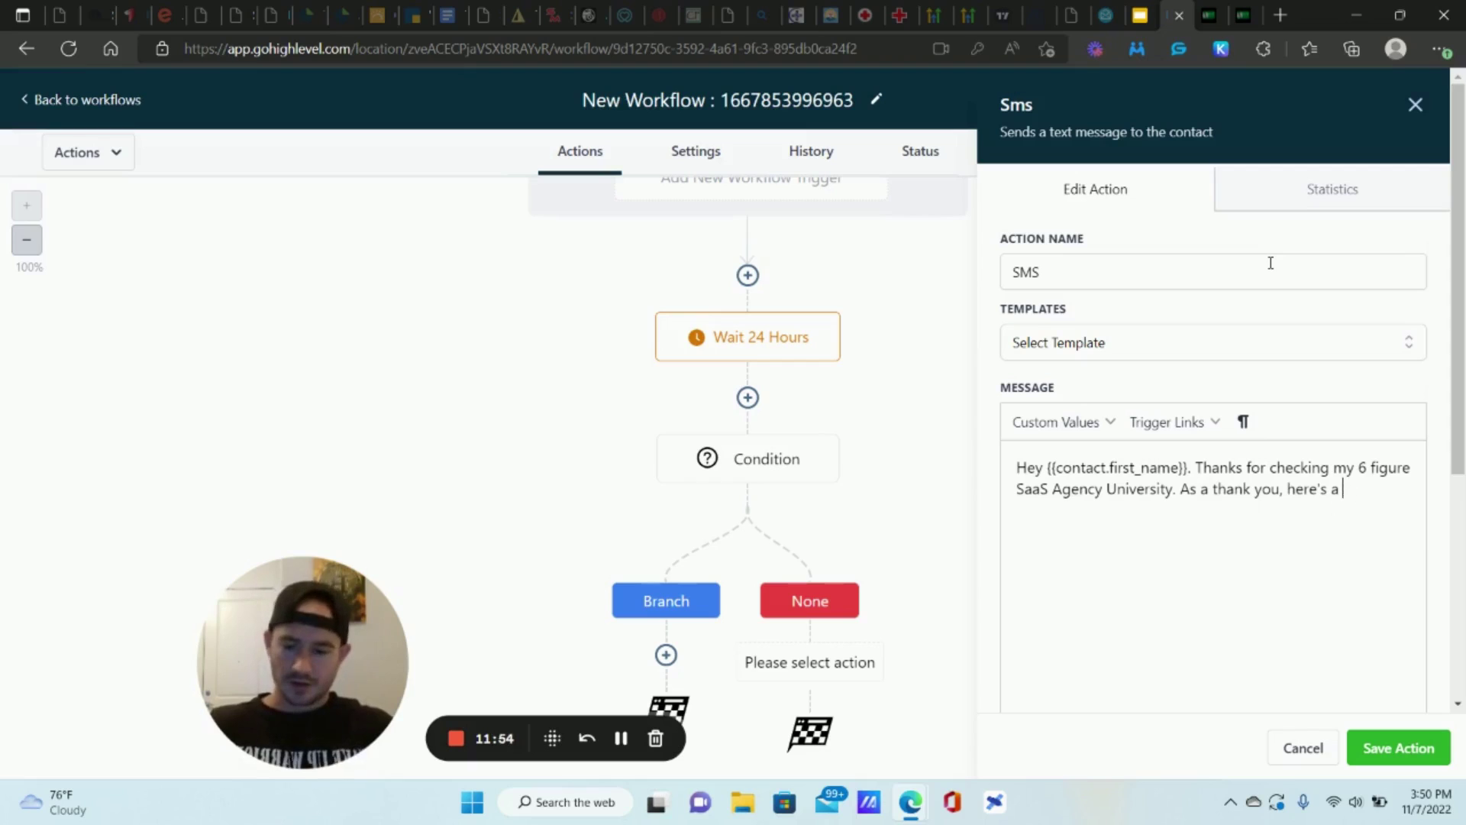
{"action": "type", "text": "$100 of"}
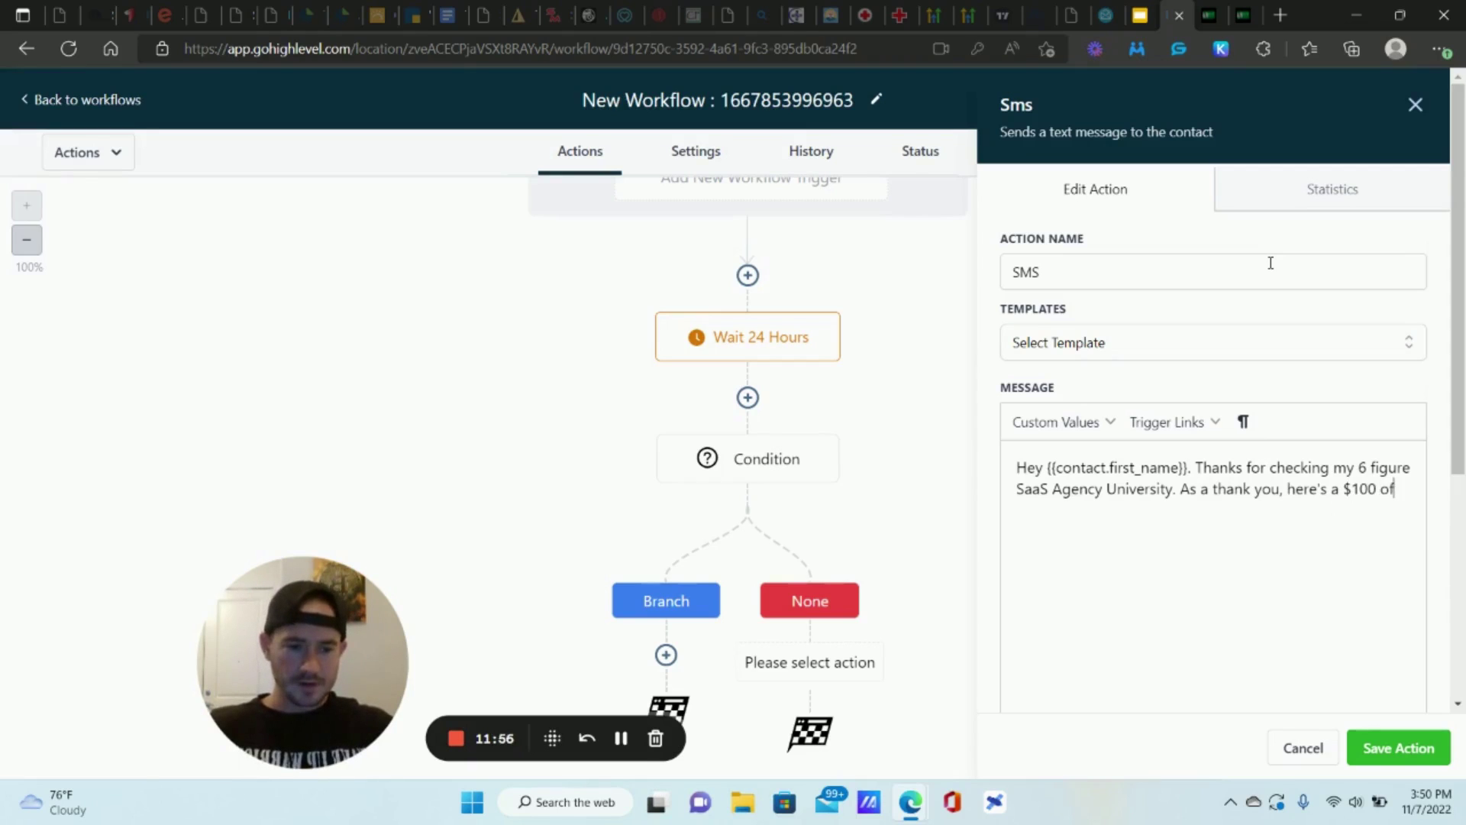
{"action": "type", "text": "f discount do"}
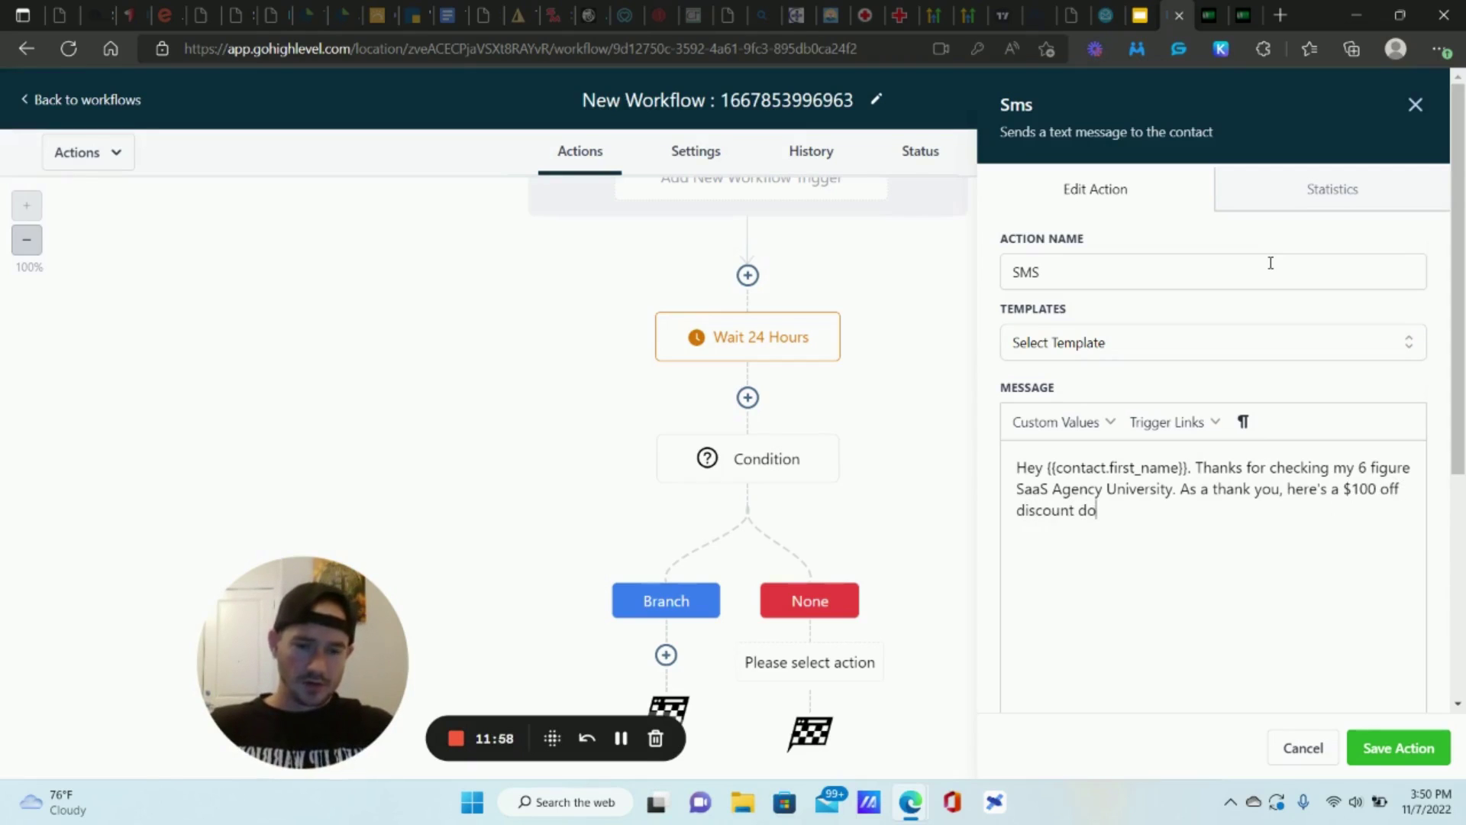
{"action": "key", "text": "BackSpace"}
{"action": "key", "text": "BackSpace"}
{"action": "type", "text": "code"}
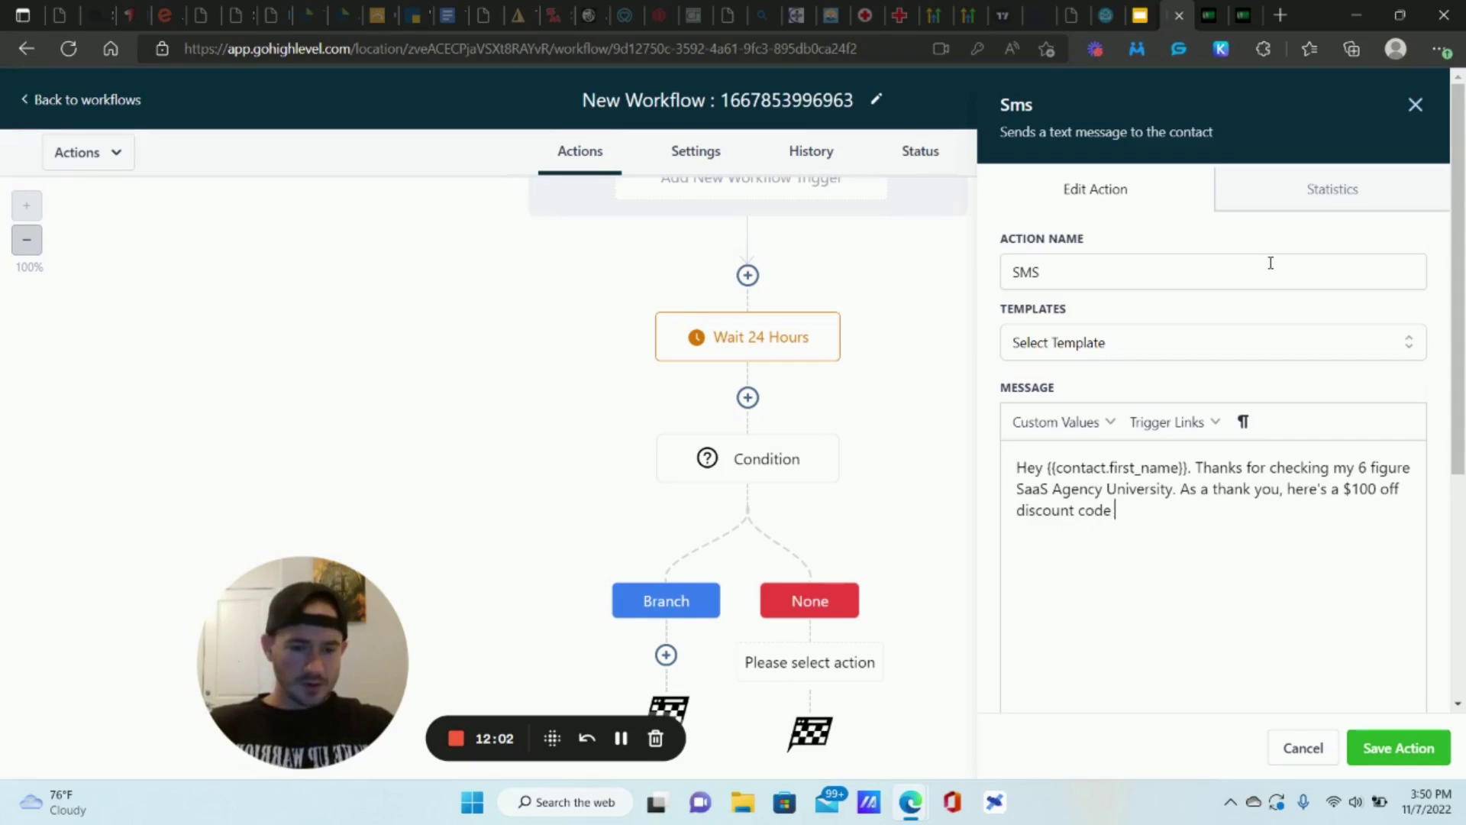
Step: Extend the offer sentence with "in case you're on the fence:" followed by the coupon code
{"action": "type", "text": " in ca"}
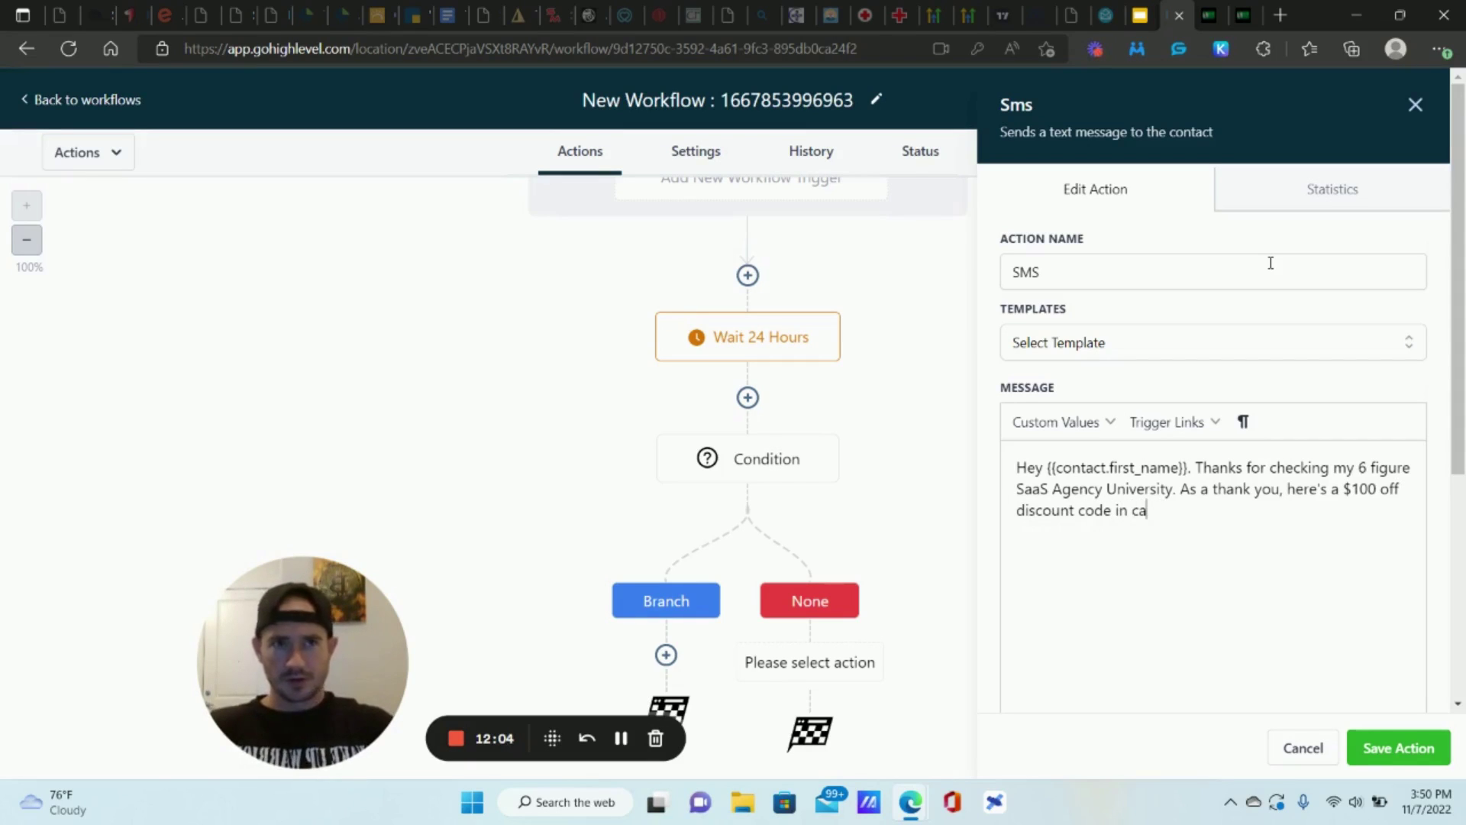
{"action": "type", "text": "se you're o"}
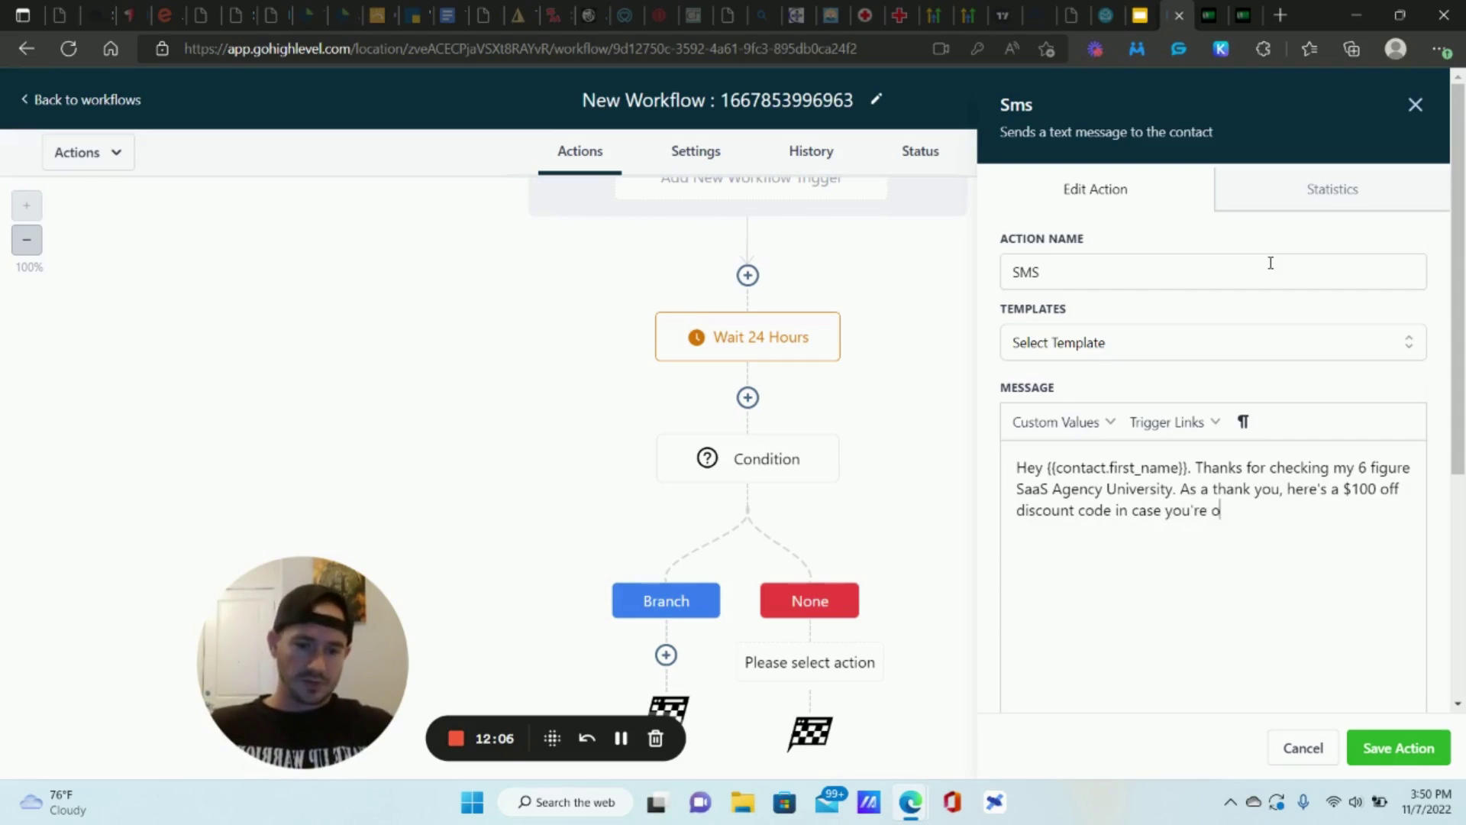
{"action": "type", "text": "n the fence."}
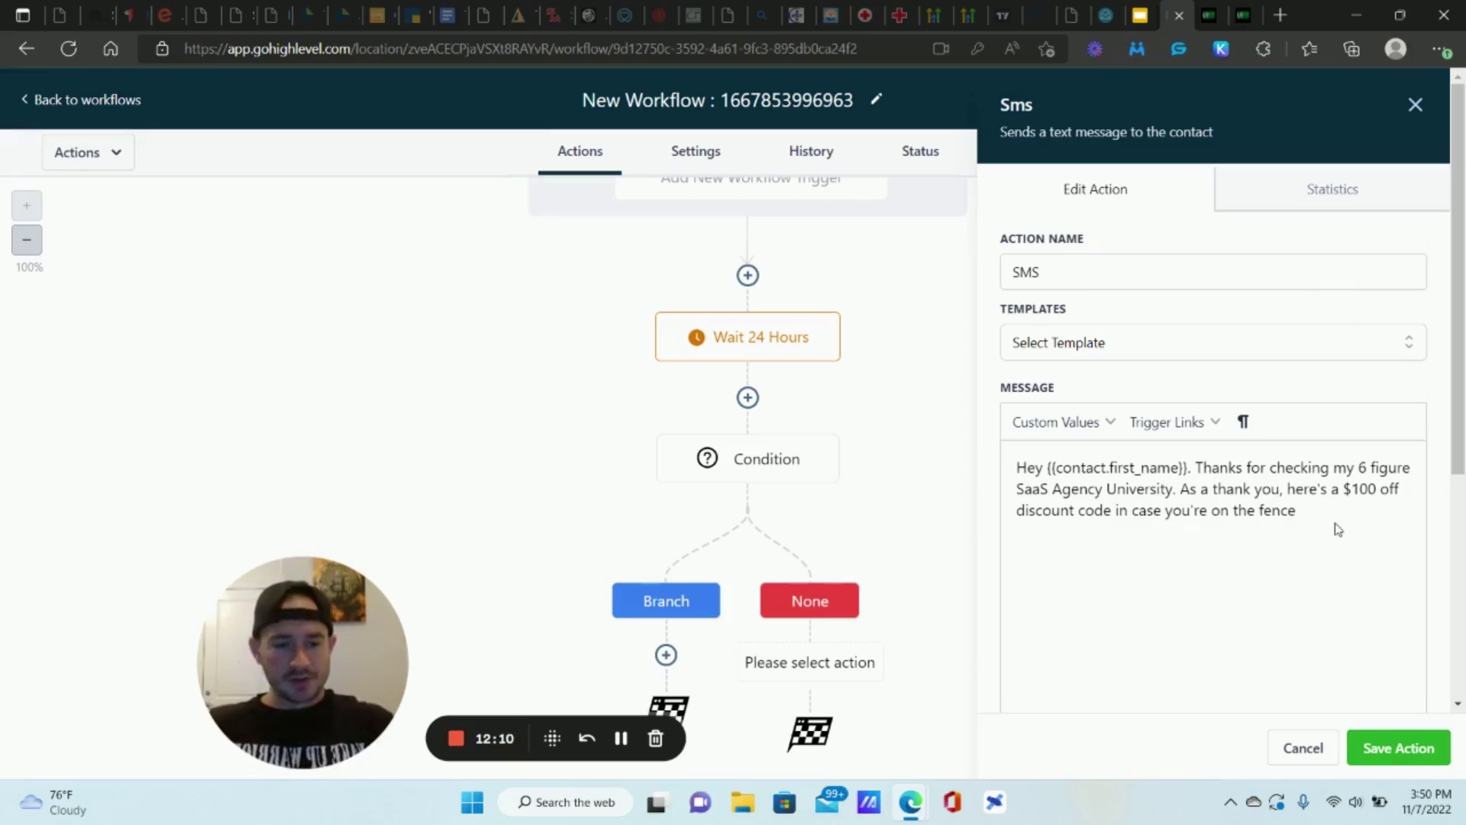
{"action": "type", "text": " TEST"}
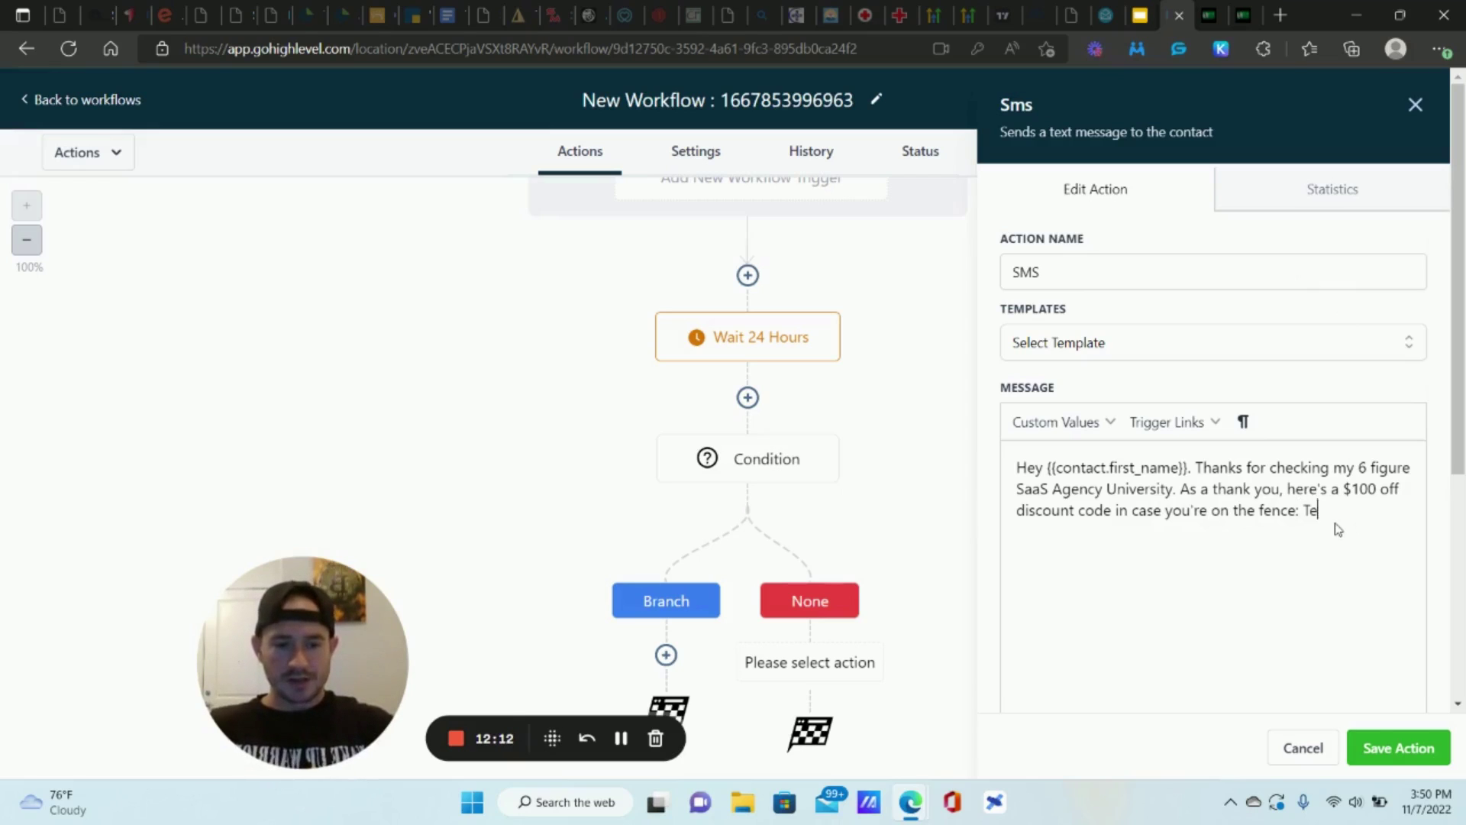